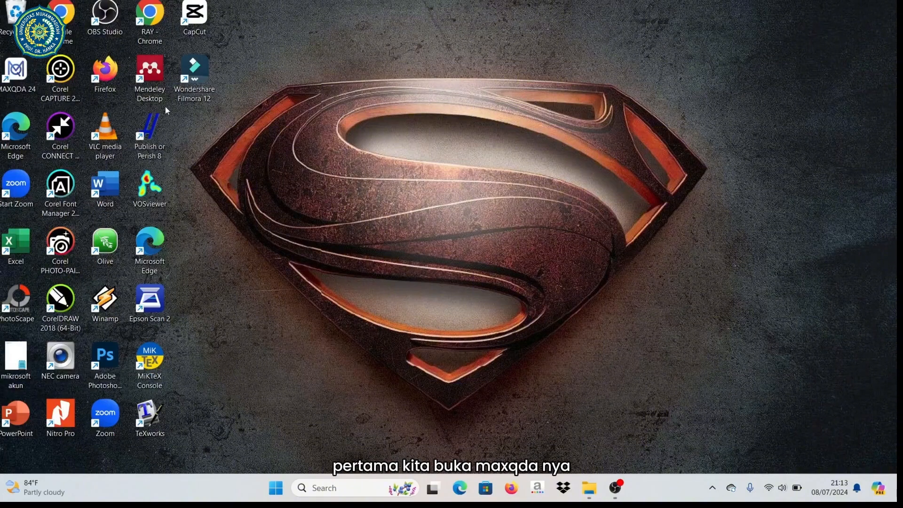
Step: Launch MAXQDA 24 and start creating a new project under the personal projects
double_click(18, 82)
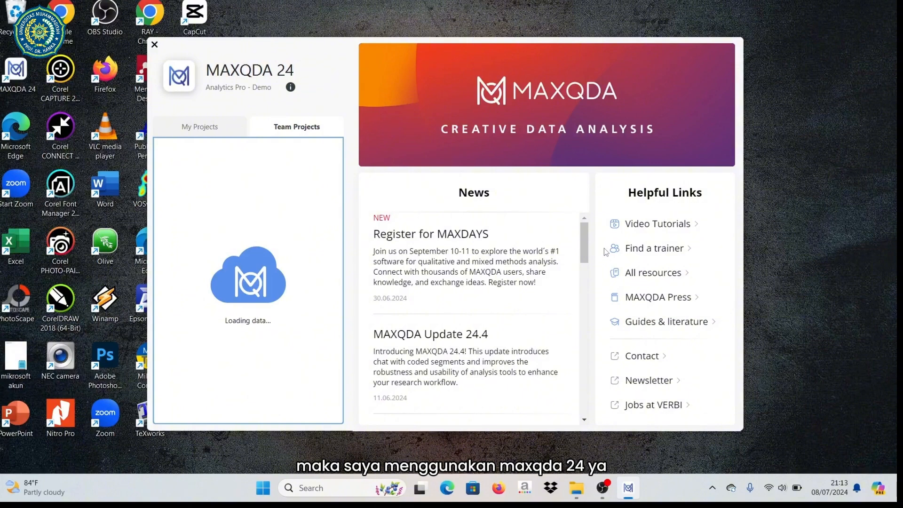
click(220, 127)
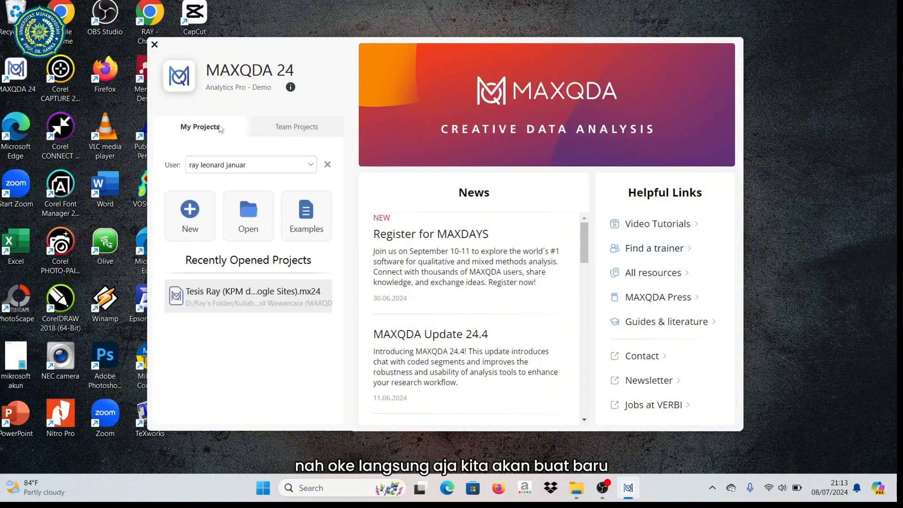
click(191, 211)
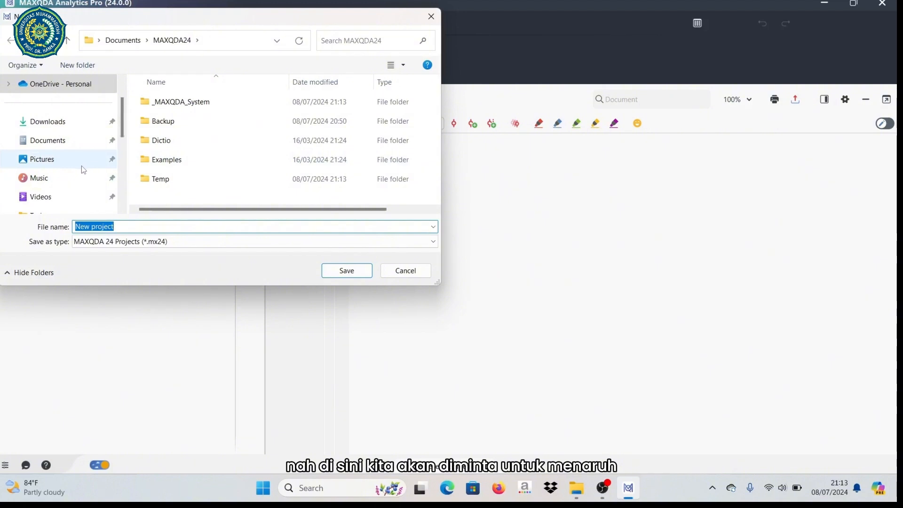
Step: Browse drive D: through Kuliah Pascasarjana Uhamka and Semester 4 Tahun 2023 (Tesis) to the Hasil Wawancara Penelitian folder as save location
scroll(80, 165, down, 1)
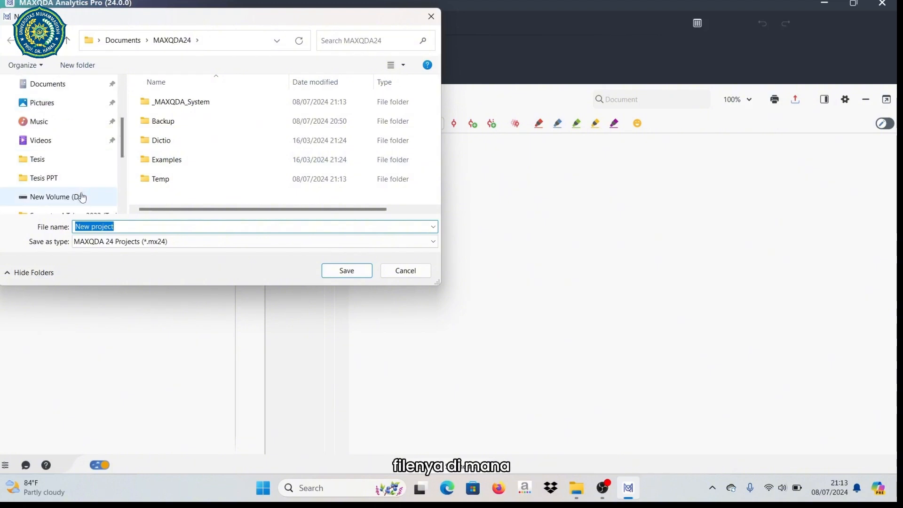
scroll(78, 176, down, 1)
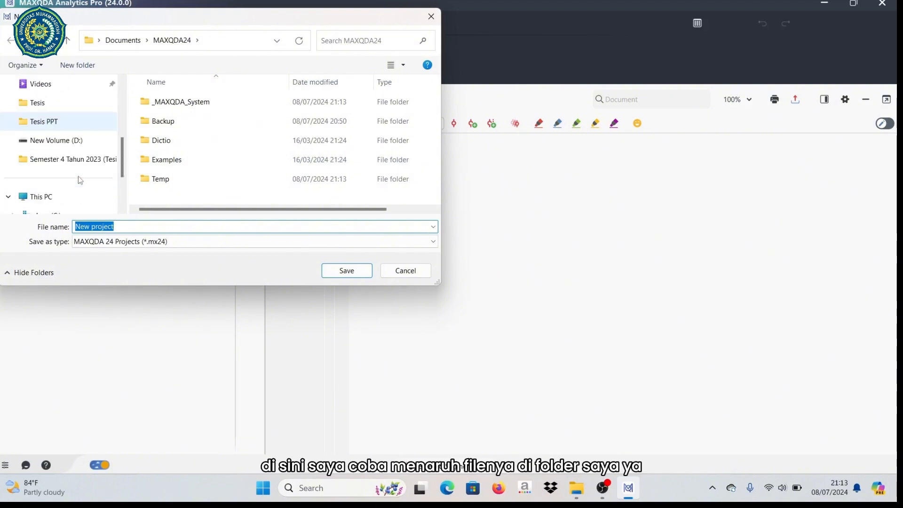
click(76, 142)
click(162, 122)
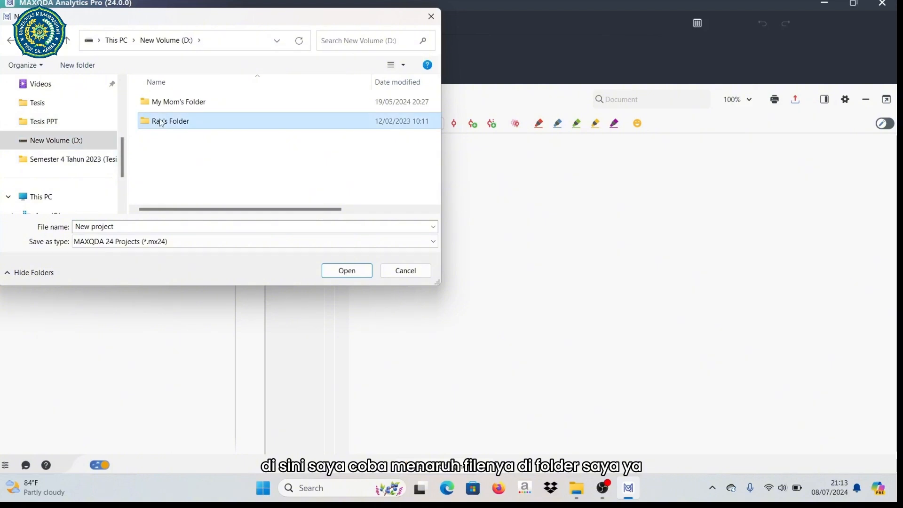
double_click(161, 121)
double_click(190, 141)
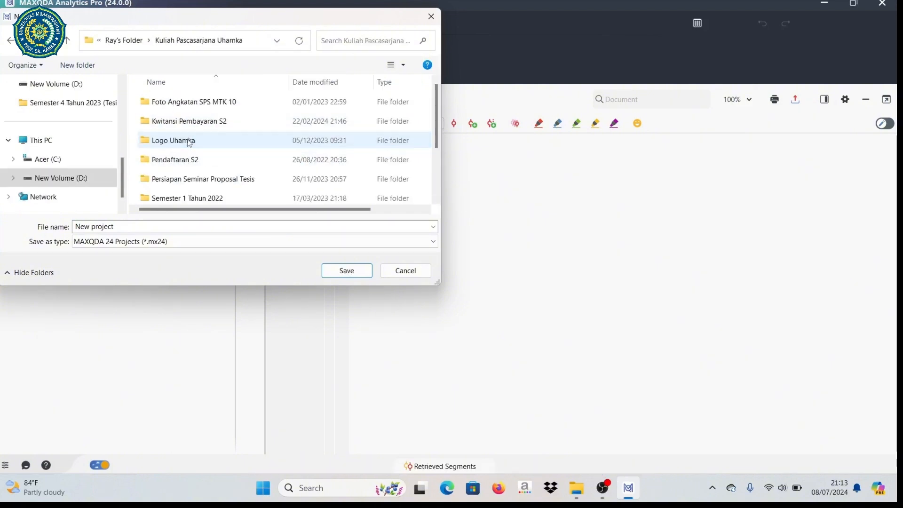
scroll(189, 145, down, 2)
double_click(188, 175)
scroll(189, 172, down, 2)
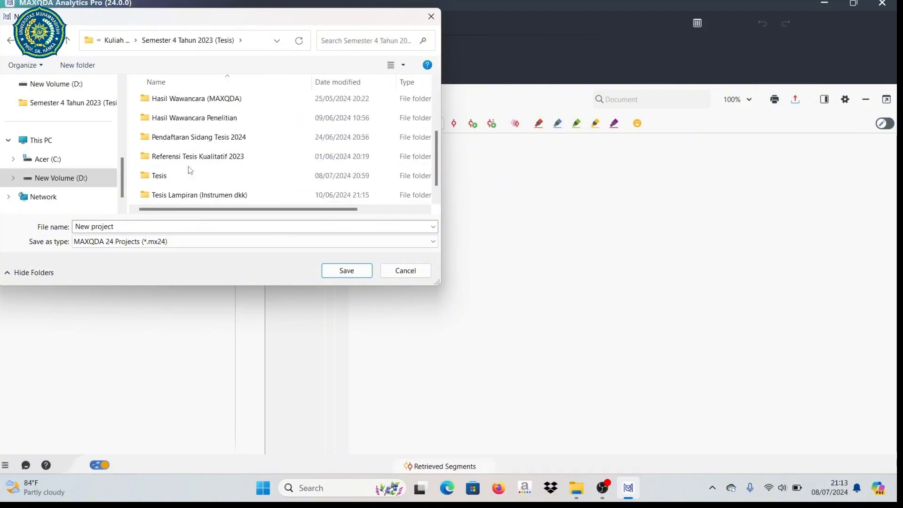
double_click(198, 123)
Step: Save the new project as Latihan Maxqda and postpone the software update
click(131, 230)
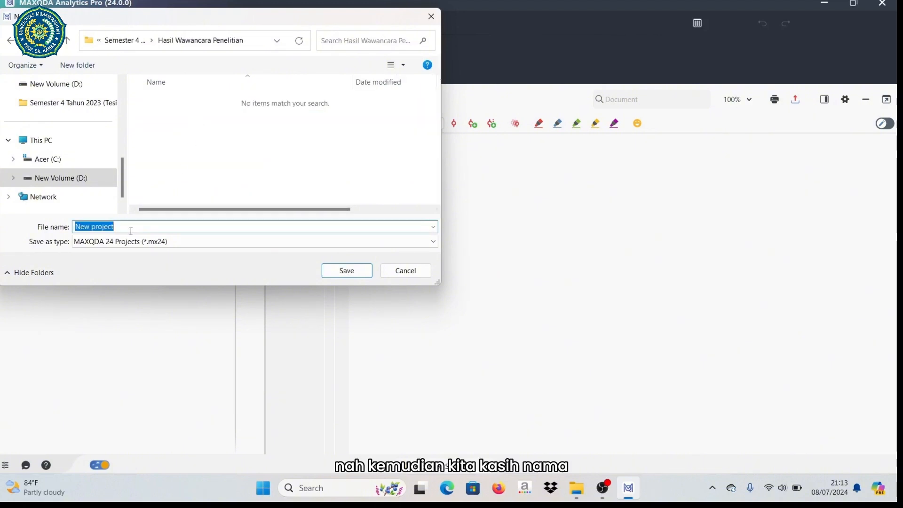
key(BackSpace)
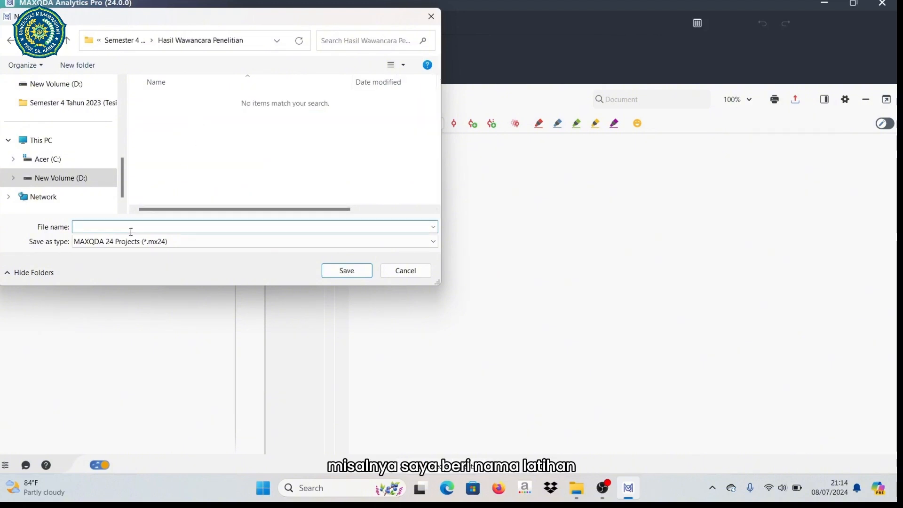
text(La)
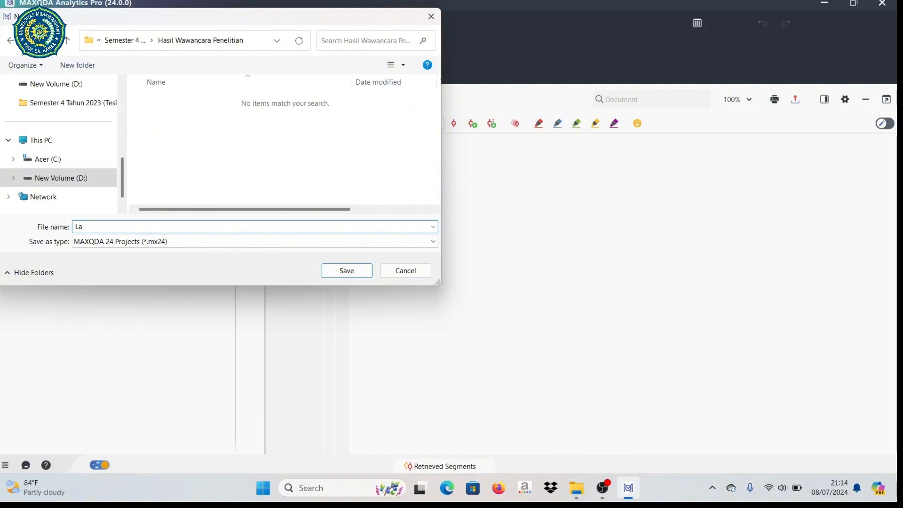
text(tiha)
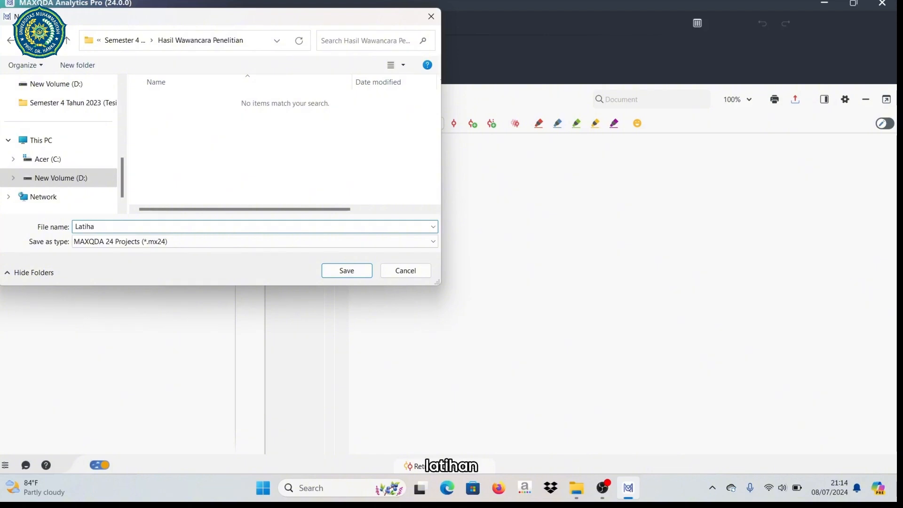
text(n)
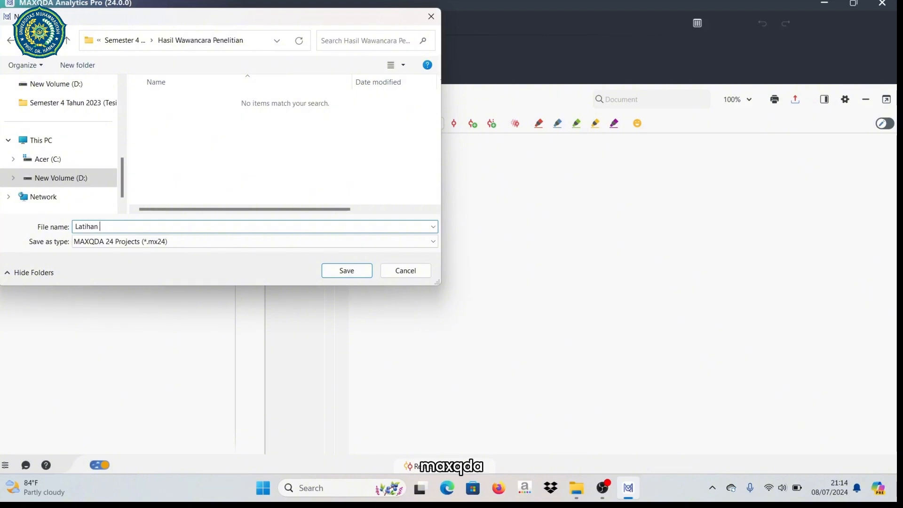
text( Maxqda)
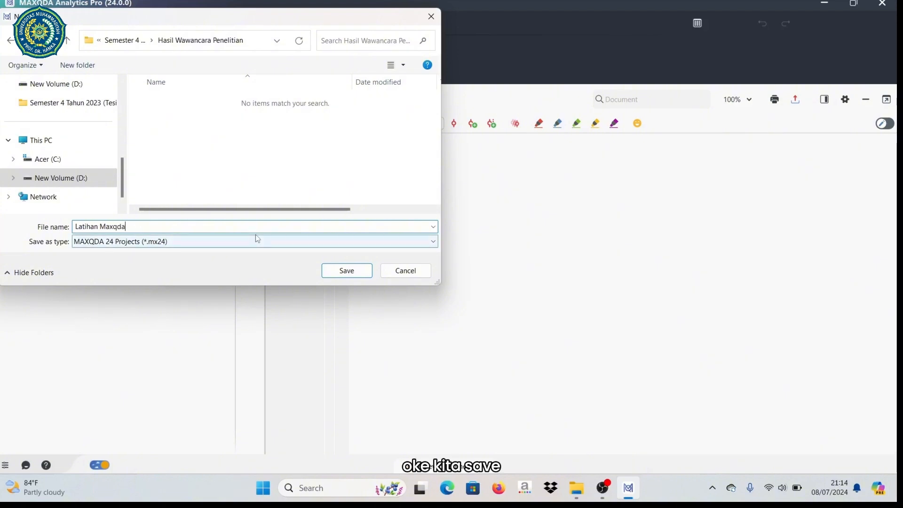
click(346, 269)
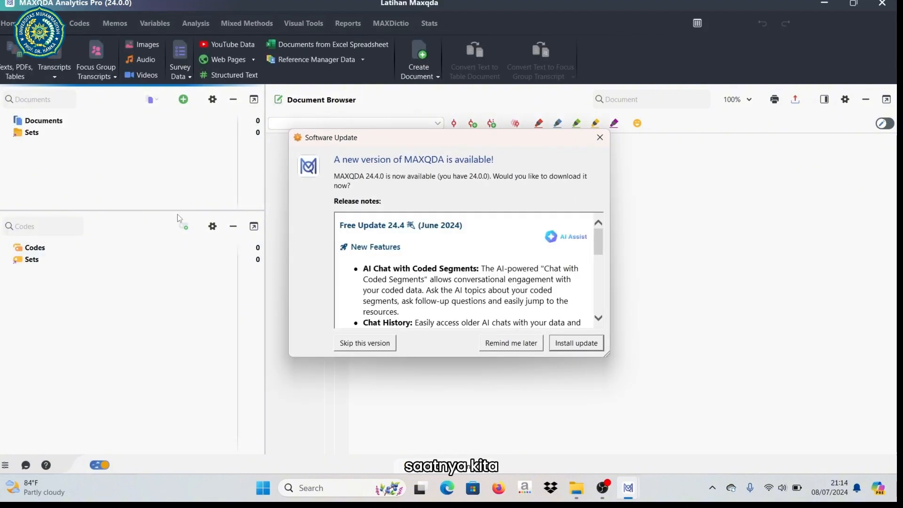
click(518, 344)
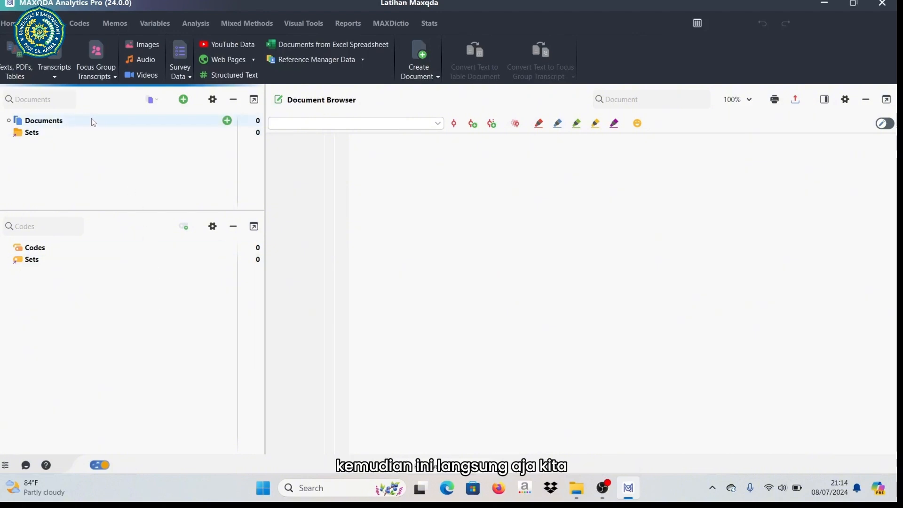
Step: Start a document import and go to the Hasil Wawancara Penelitian folder in Semester 4 Tahun 2023 (Tesis)
click(151, 99)
click(184, 99)
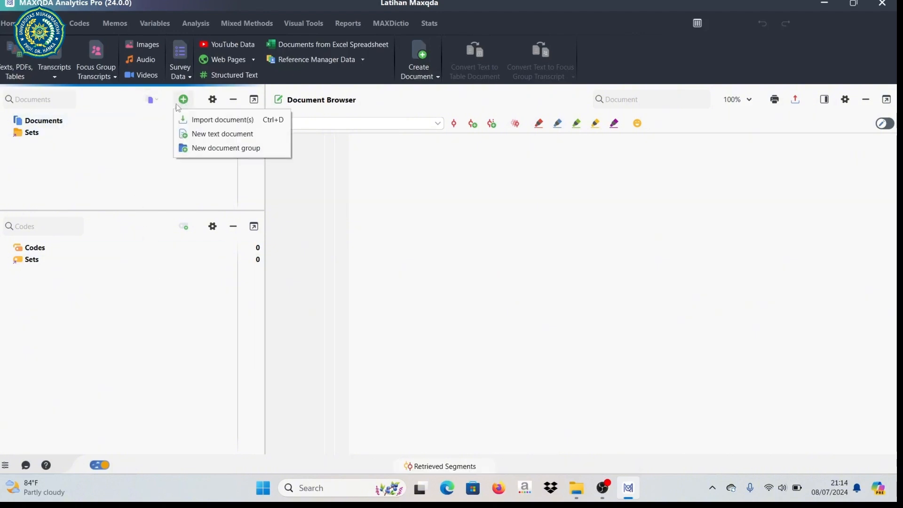
click(198, 121)
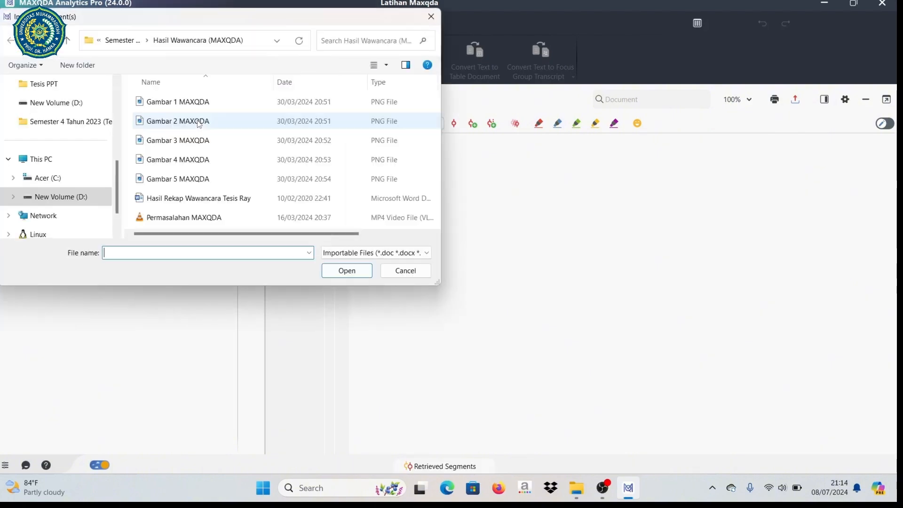
click(123, 40)
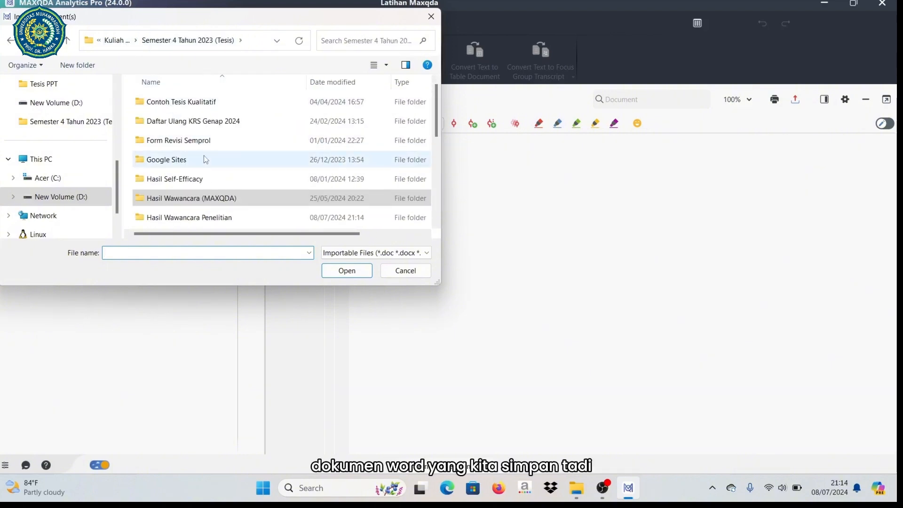
scroll(185, 156, down, 1)
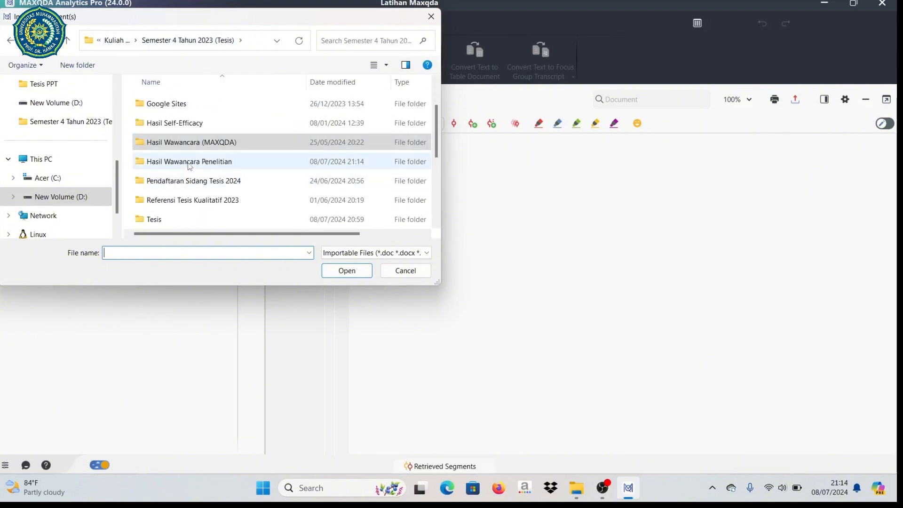
double_click(191, 162)
Step: Import the three TW 1 An Najm Word transcripts, ending in AA, AO and NA, into the project
scroll(196, 163, down, 2)
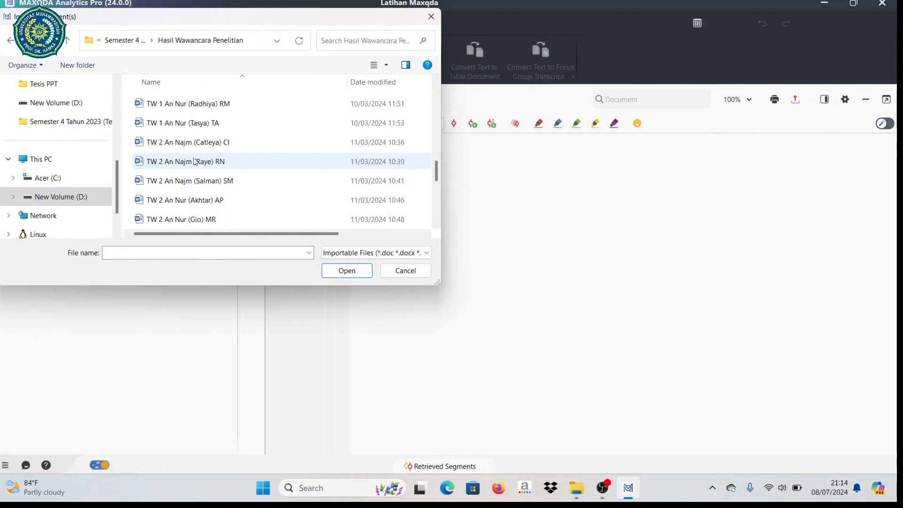
scroll(195, 162, up, 2)
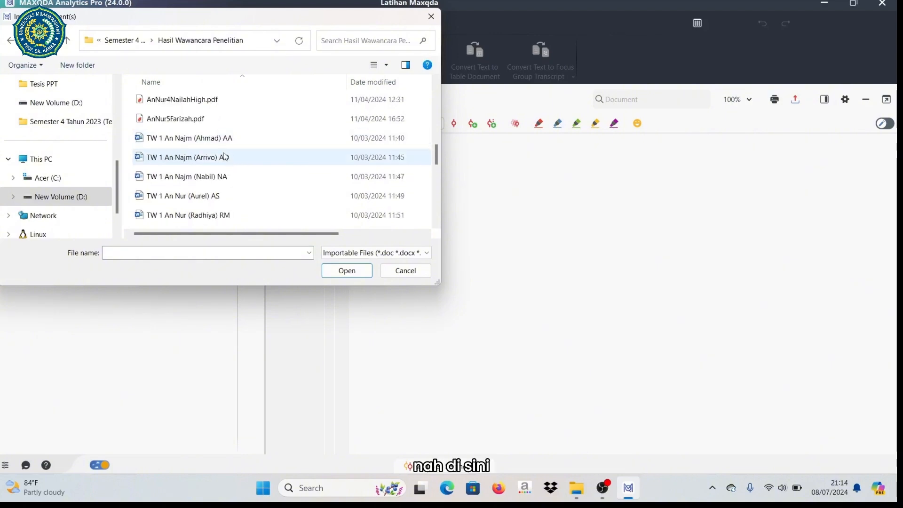
scroll(229, 160, down, 5)
scroll(229, 163, up, 8)
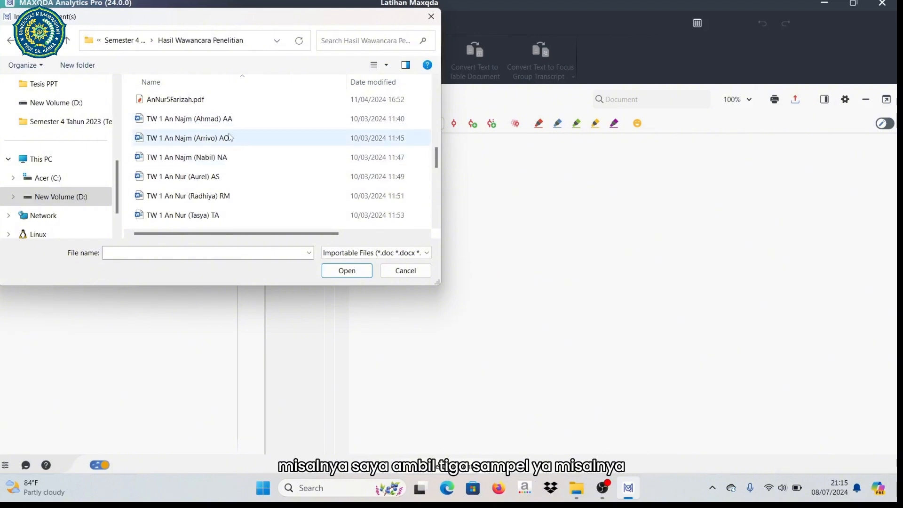
drag(245, 120, 232, 159)
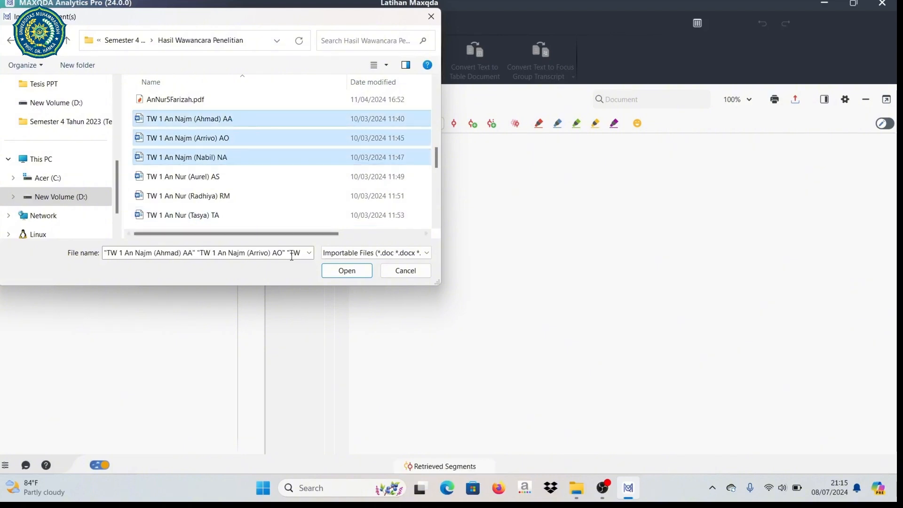
click(346, 271)
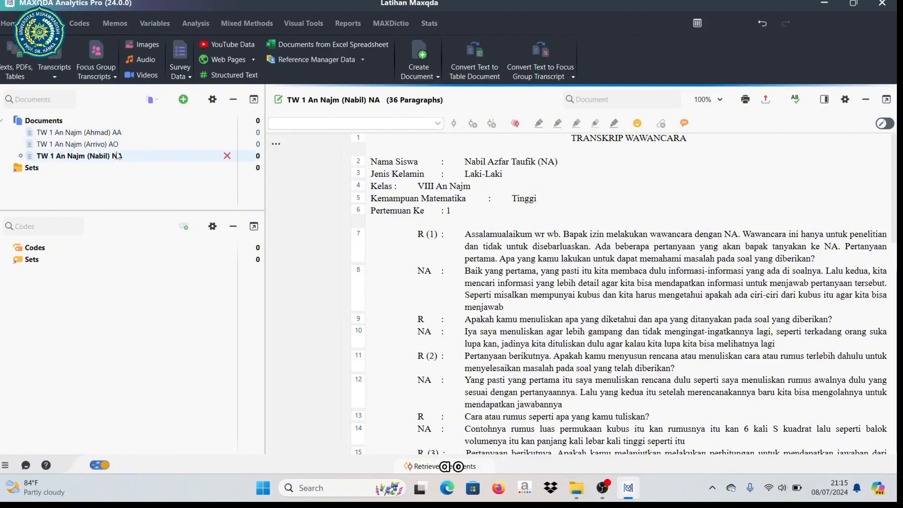
Step: Rename the first imported transcript to just AA
double_click(118, 134)
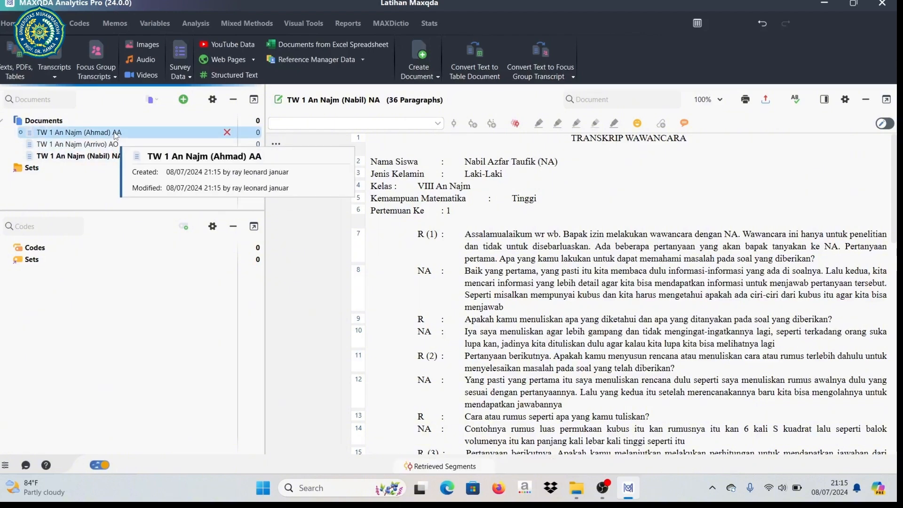
right_click(115, 135)
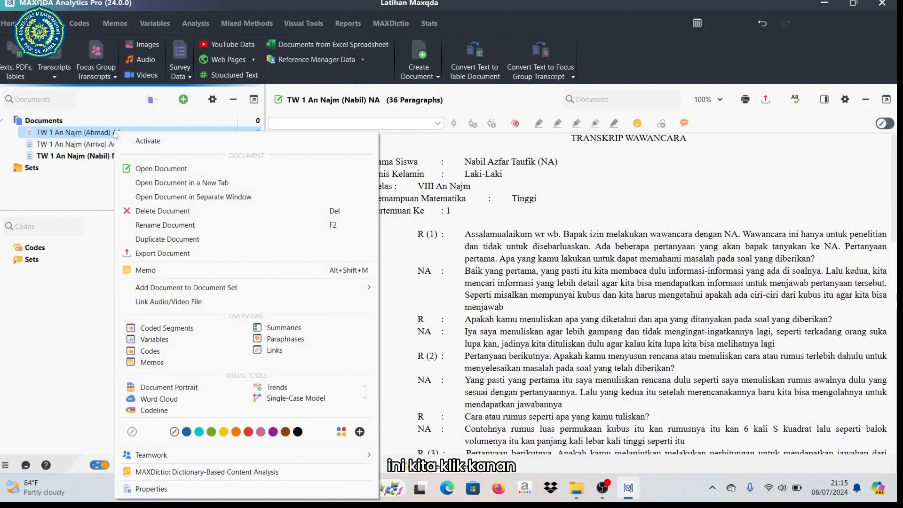
click(151, 225)
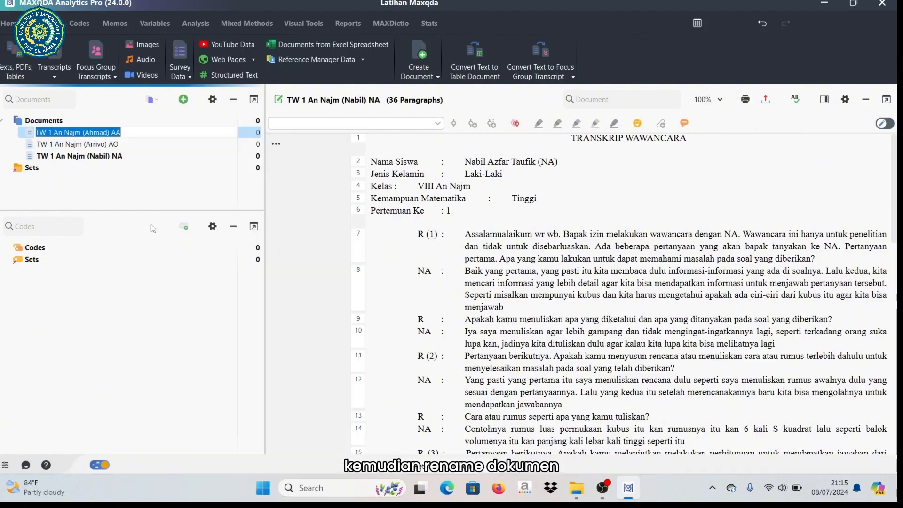
key(End)
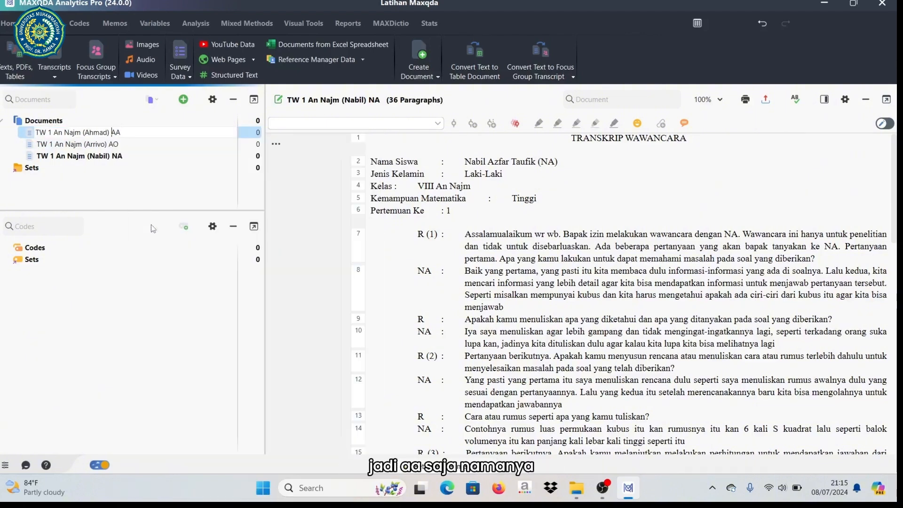
key(BackSpace)
key(BackSpace)
key(BackSpace)
key(BackSpace)
key(BackSpace)
key(BackSpace)
key(BackSpace)
key(BackSpace)
key(BackSpace)
key(BackSpace)
key(BackSpace)
key(BackSpace)
key(BackSpace)
key(BackSpace)
key(BackSpace)
key(BackSpace)
key(BackSpace)
key(BackSpace)
key(BackSpace)
key(BackSpace)
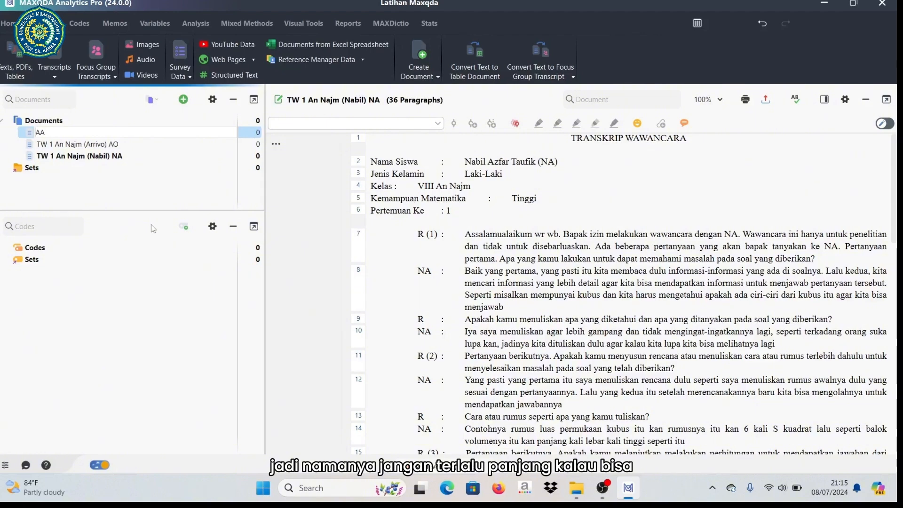
key(Return)
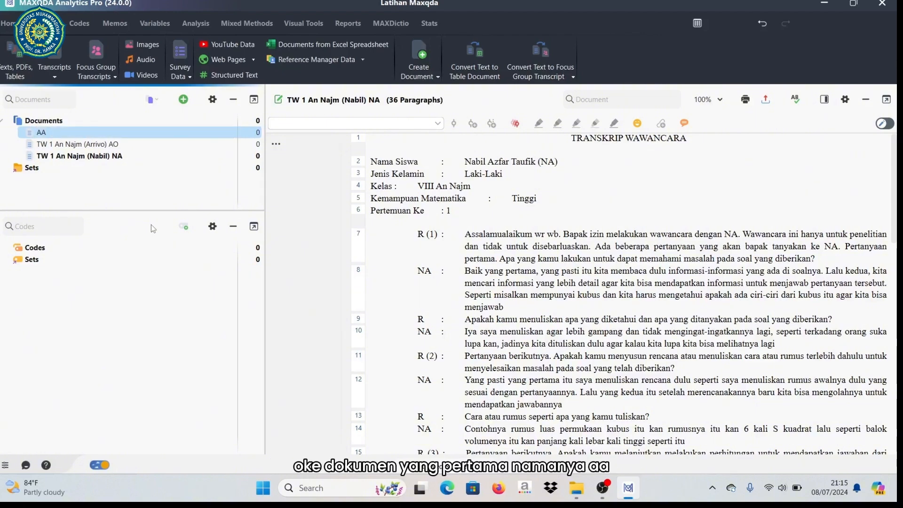
Step: Shorten the second imported transcript's name to AO
right_click(116, 145)
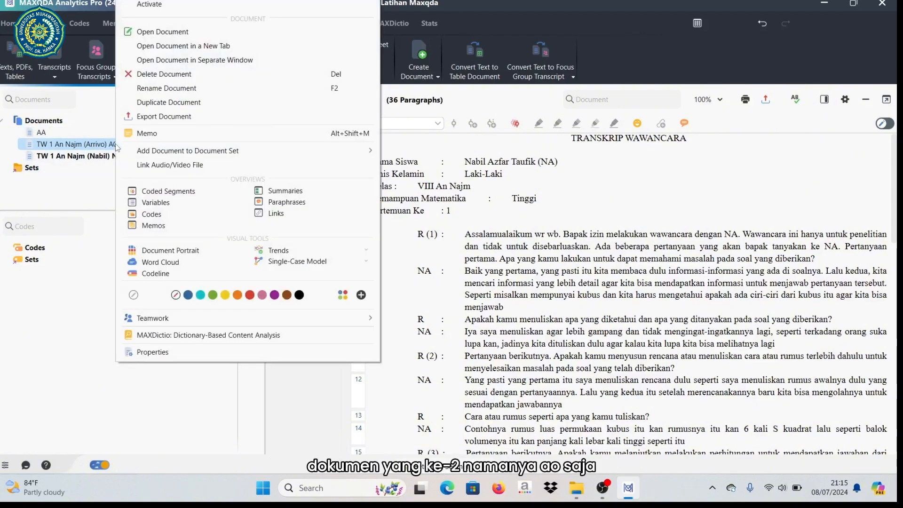
click(157, 89)
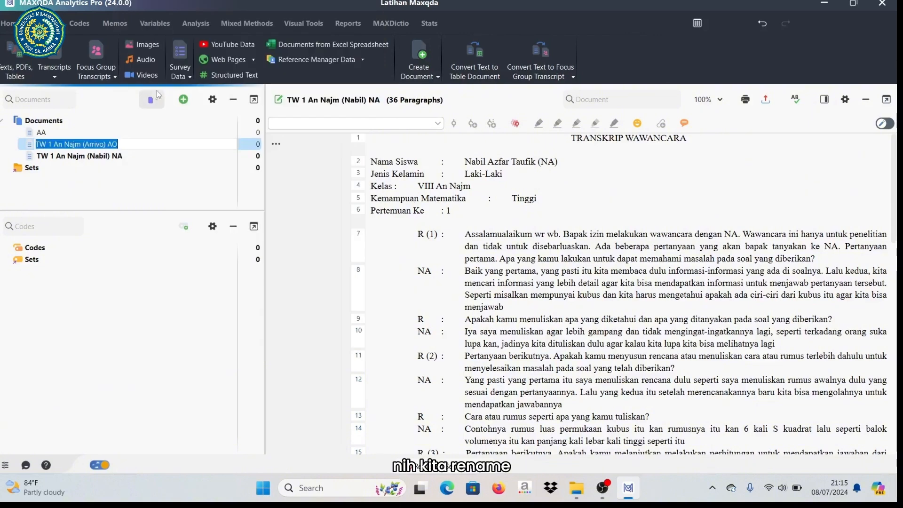
key(End)
key(BackSpace)
key(BackSpace)
key(BackSpace)
key(BackSpace)
key(BackSpace)
key(BackSpace)
key(BackSpace)
key(BackSpace)
key(BackSpace)
key(BackSpace)
key(BackSpace)
key(BackSpace)
key(BackSpace)
key(BackSpace)
key(BackSpace)
key(BackSpace)
key(BackSpace)
key(BackSpace)
key(BackSpace)
key(BackSpace)
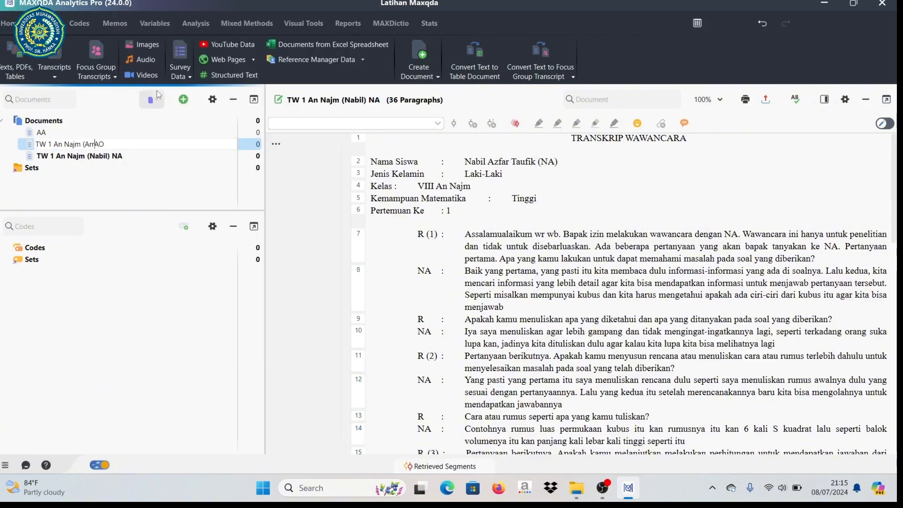
click(151, 98)
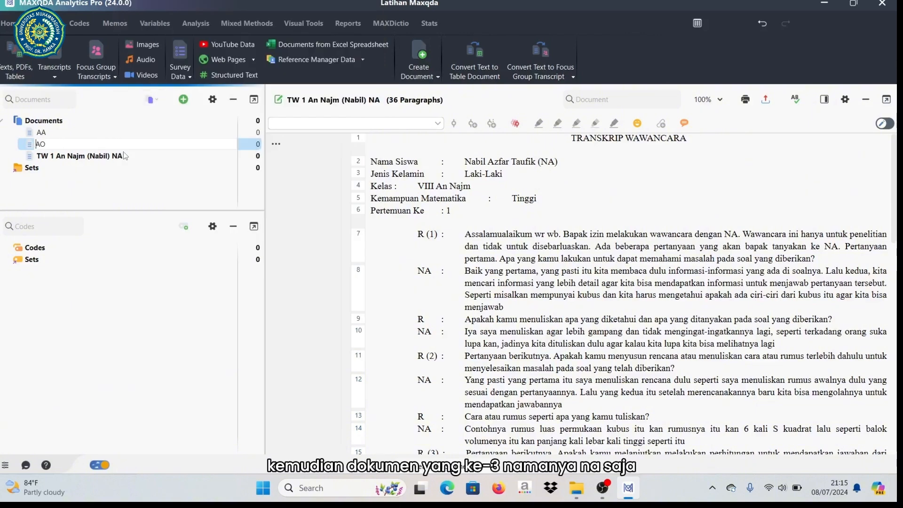
Step: Shorten the third imported transcript's name to NA
right_click(120, 157)
click(159, 86)
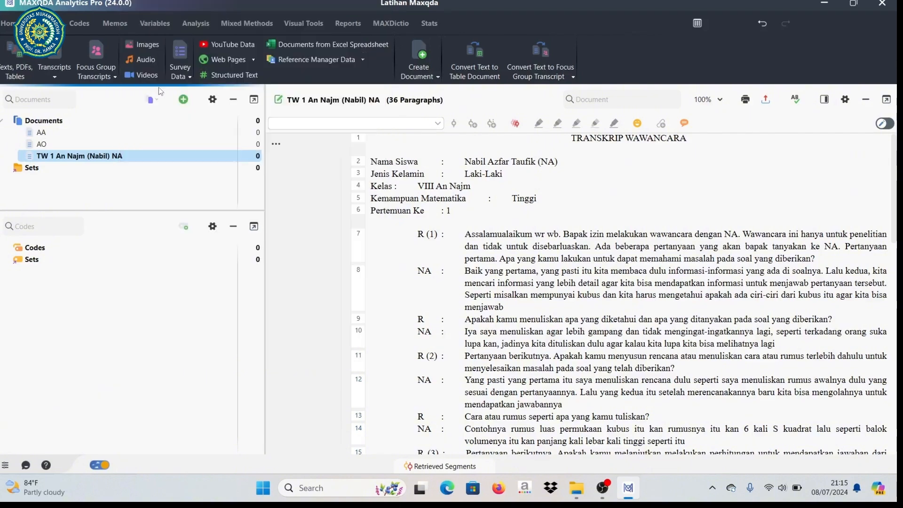
key(End)
key(BackSpace)
key(BackSpace)
key(BackSpace)
key(BackSpace)
key(BackSpace)
key(BackSpace)
key(BackSpace)
key(BackSpace)
key(BackSpace)
key(BackSpace)
key(BackSpace)
key(BackSpace)
key(BackSpace)
key(BackSpace)
key(BackSpace)
key(BackSpace)
key(BackSpace)
key(BackSpace)
key(BackSpace)
key(BackSpace)
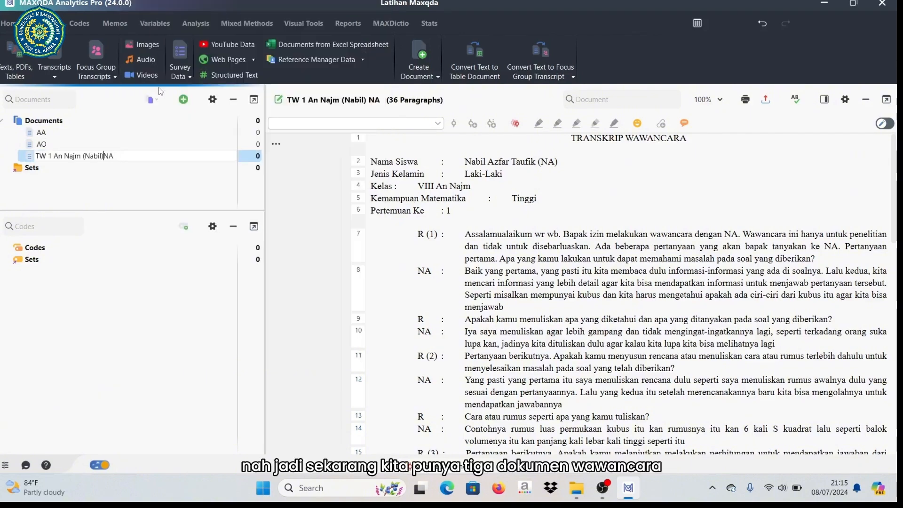
key(Return)
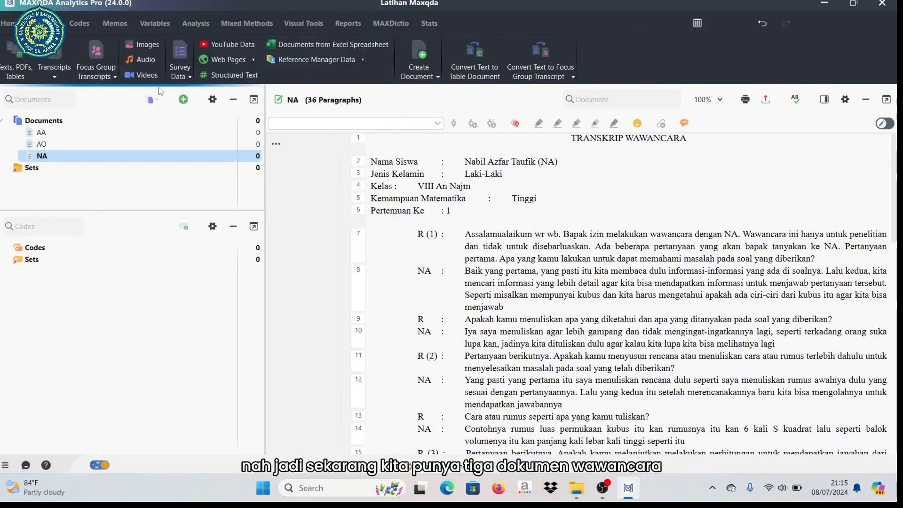
Step: Open the AA transcript and look through the opening part of its interview text
click(49, 135)
click(51, 155)
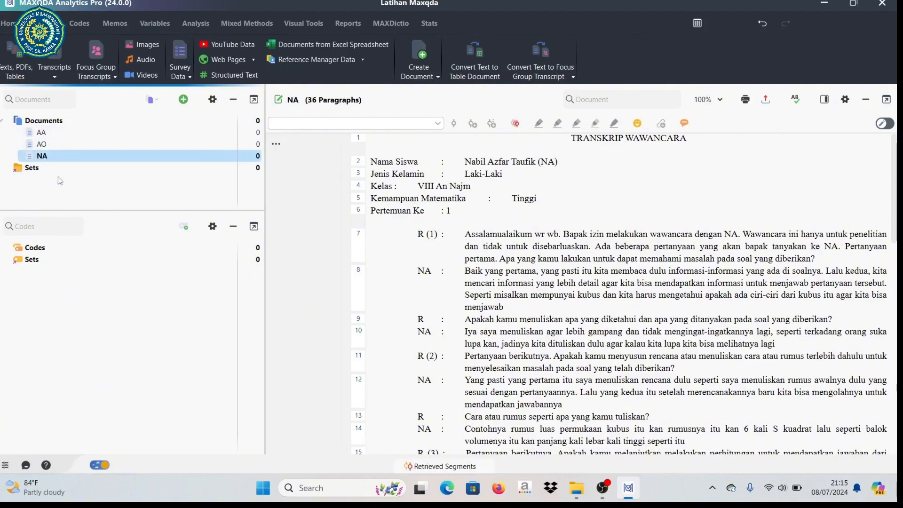
double_click(55, 133)
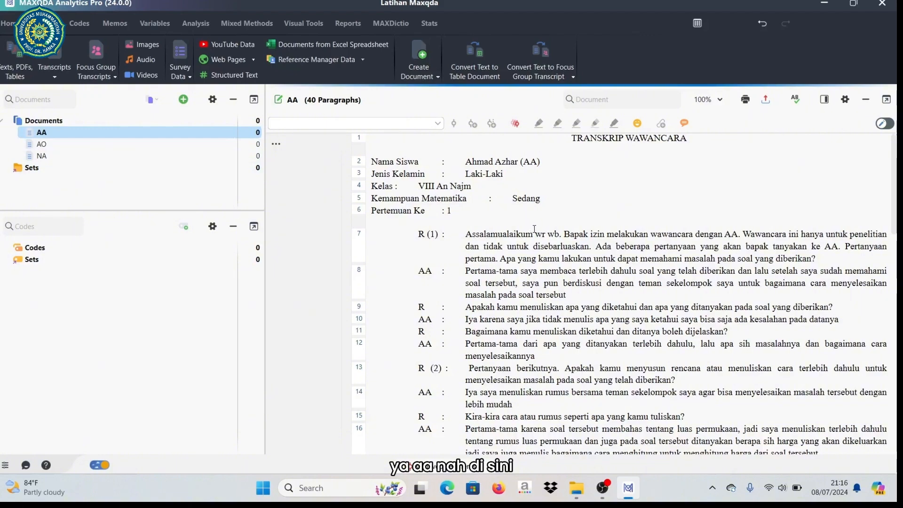
scroll(535, 229, down, 2)
scroll(535, 224, up, 2)
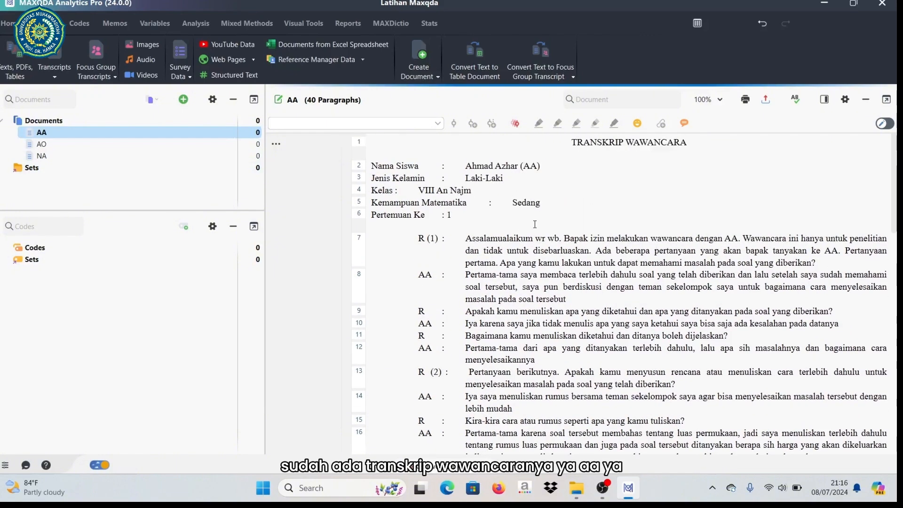
scroll(535, 222, down, 2)
scroll(534, 222, up, 2)
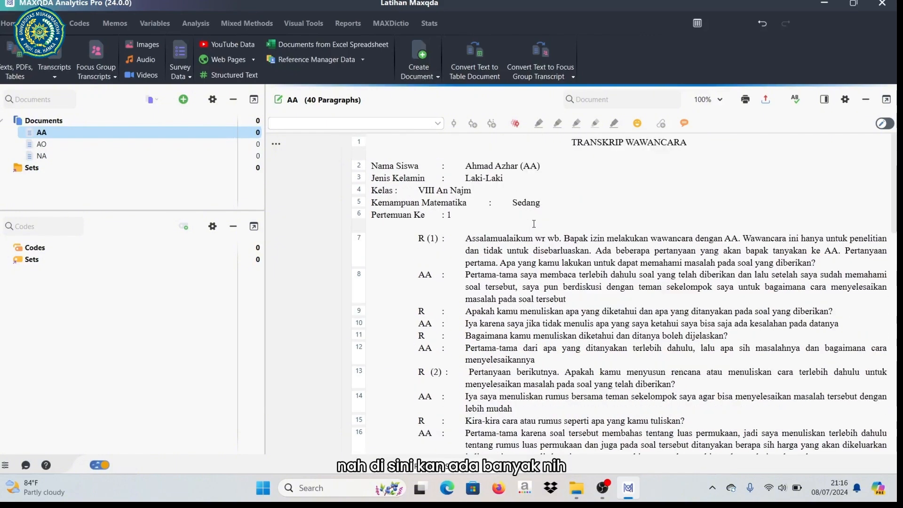
scroll(534, 223, down, 3)
scroll(503, 244, down, 3)
scroll(504, 241, up, 5)
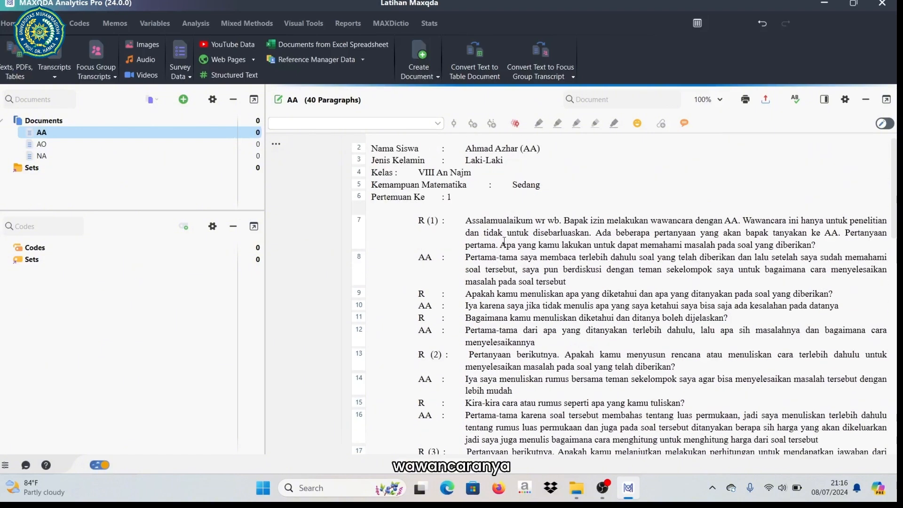
scroll(504, 241, up, 1)
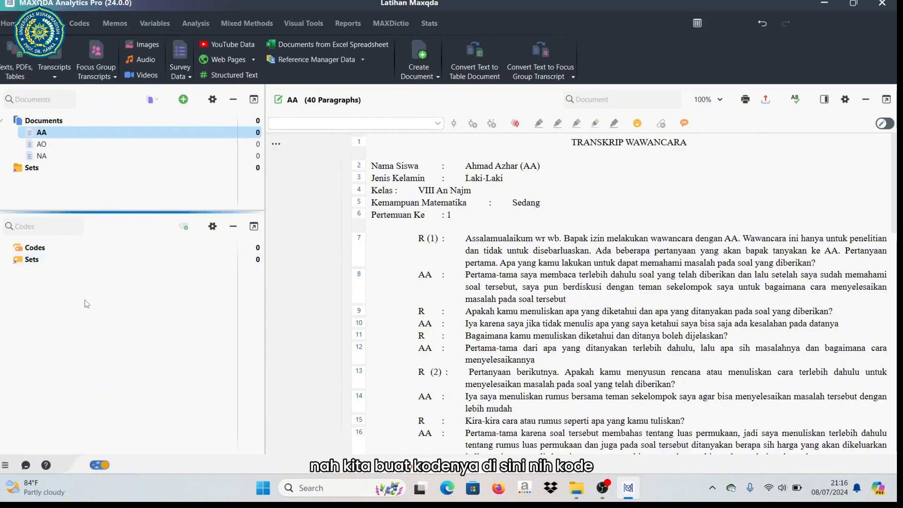
Step: Create a new top-level code named Memahami Masalah in the code system
mouse_move(122, 253)
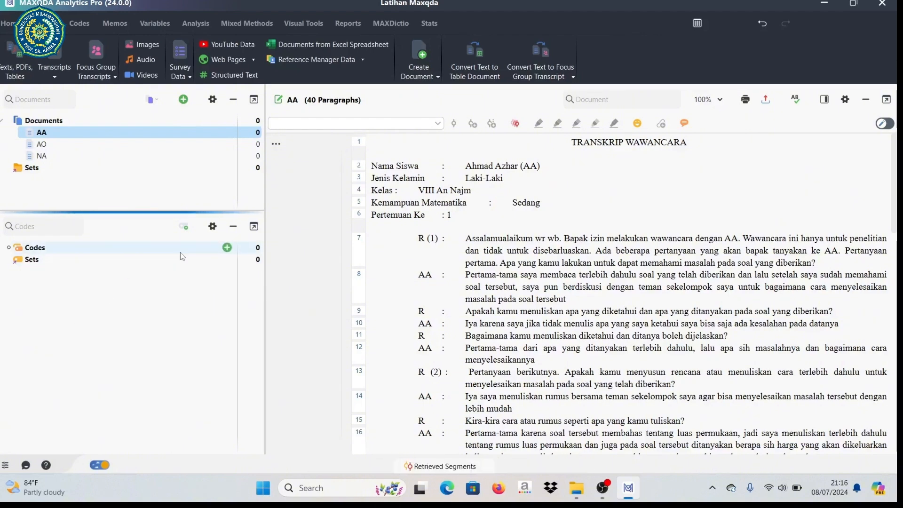
click(227, 248)
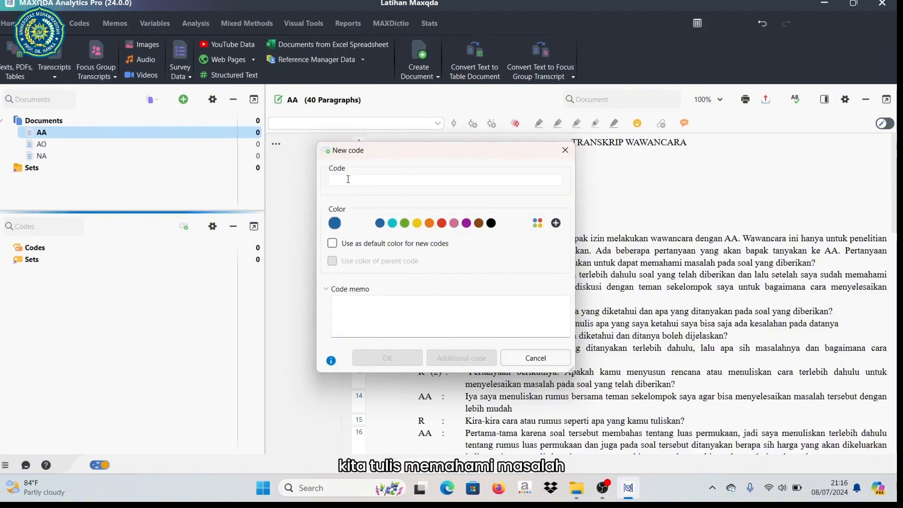
text(M)
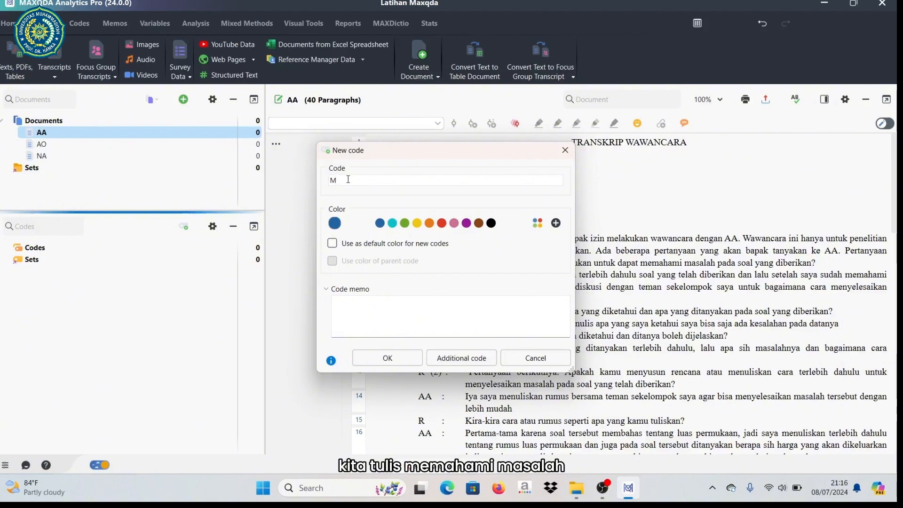
text(emahs)
key(BackSpace)
text(a)
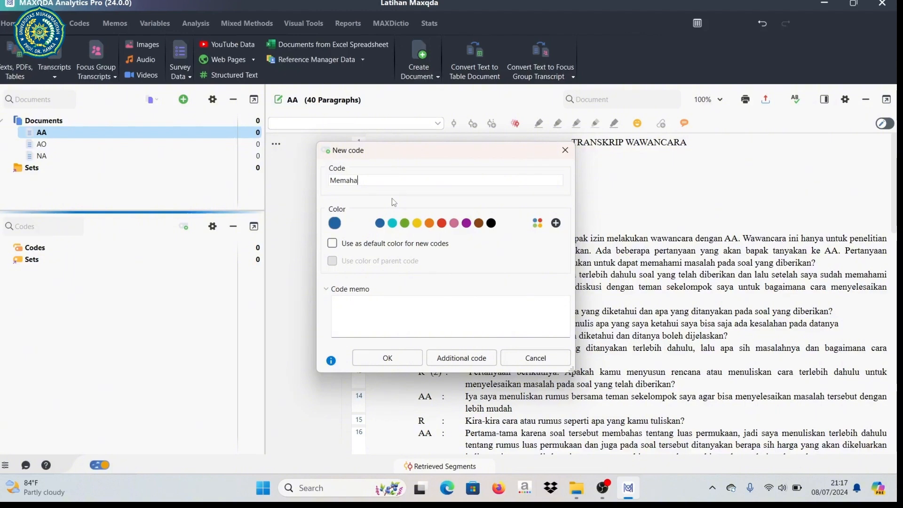
text(mi masa)
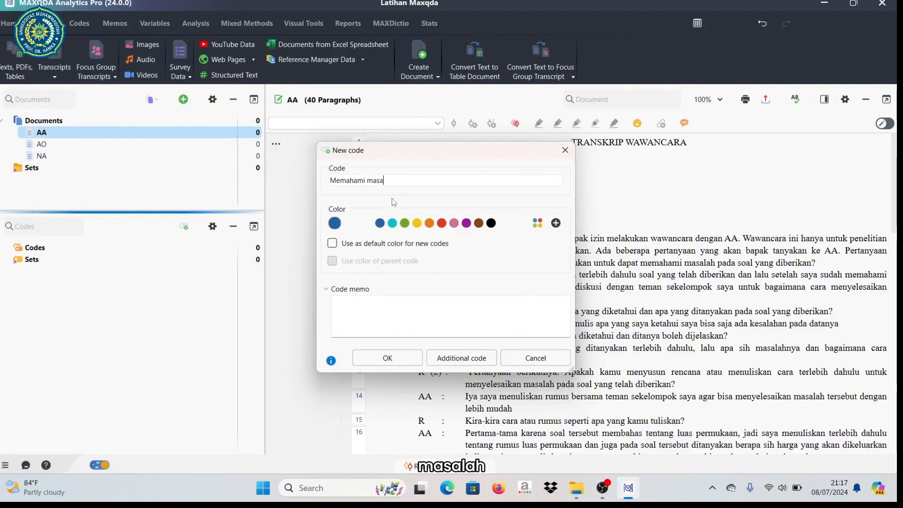
text(lah)
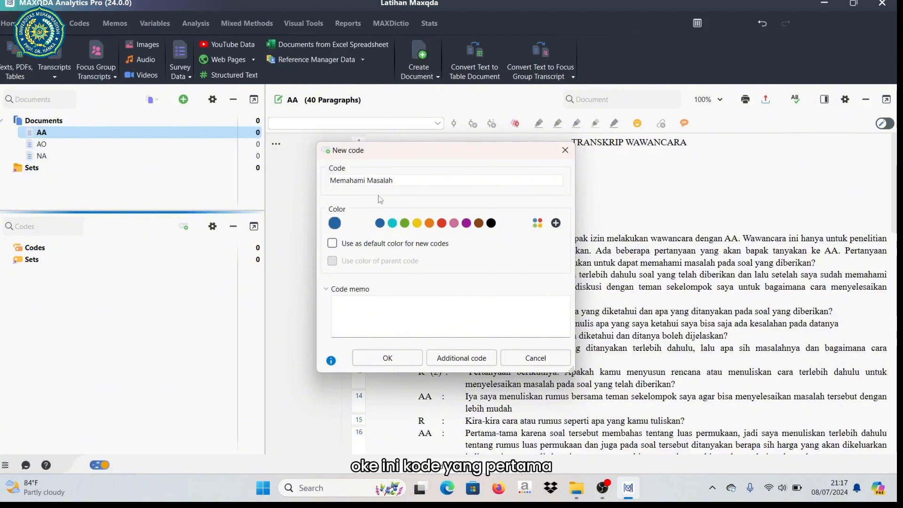
click(398, 180)
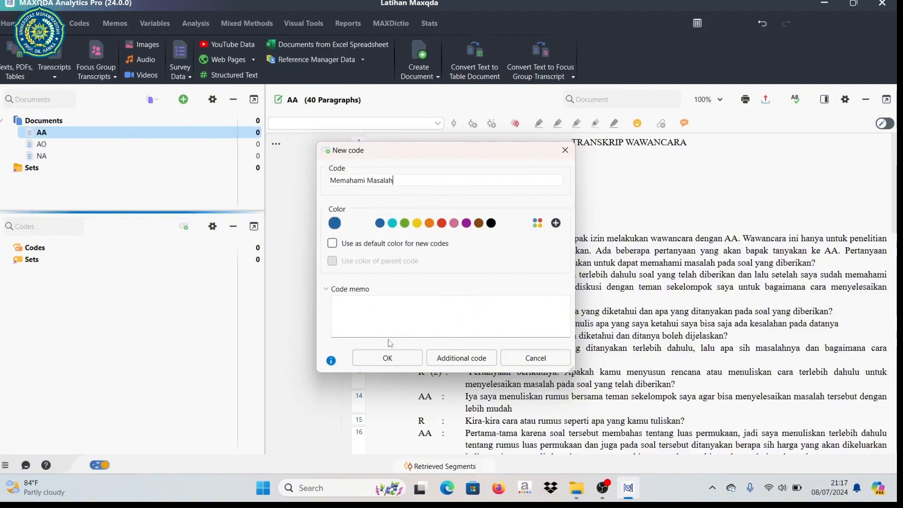
click(388, 360)
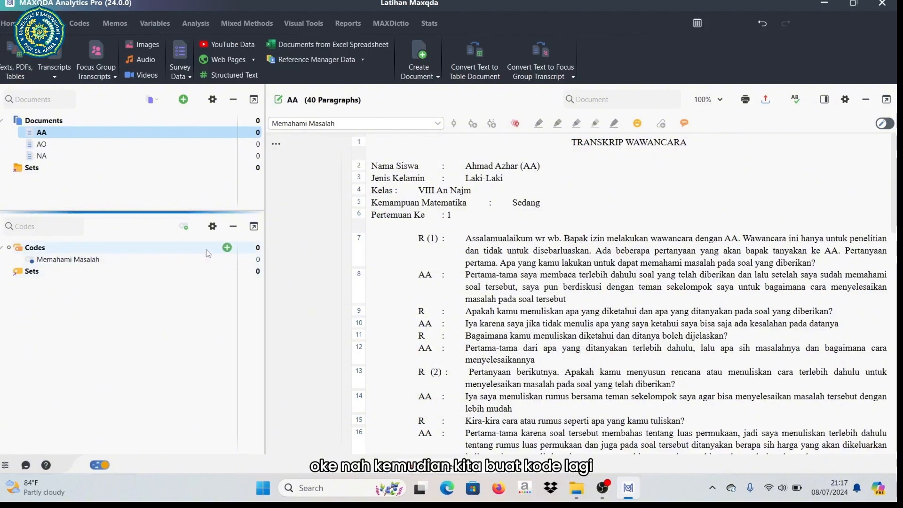
Step: Add a second top-level code named Menyusun Rencana
click(228, 248)
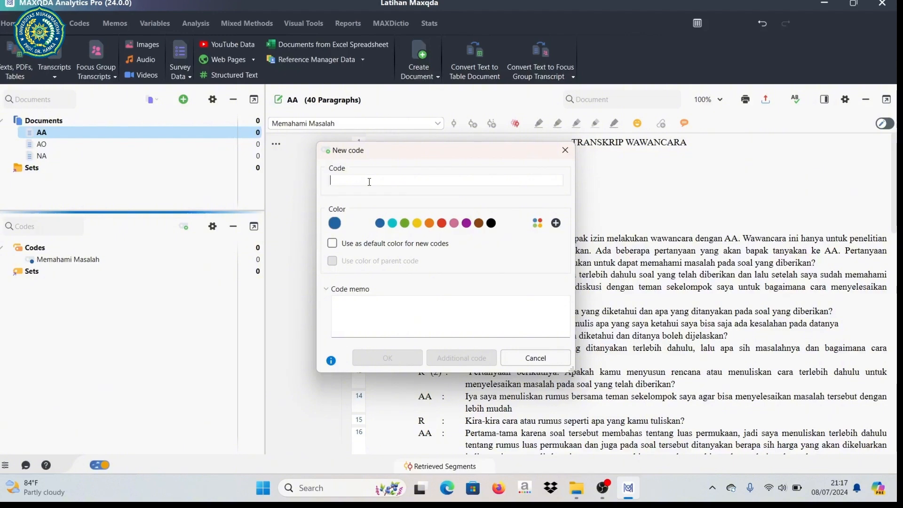
text(Menyu)
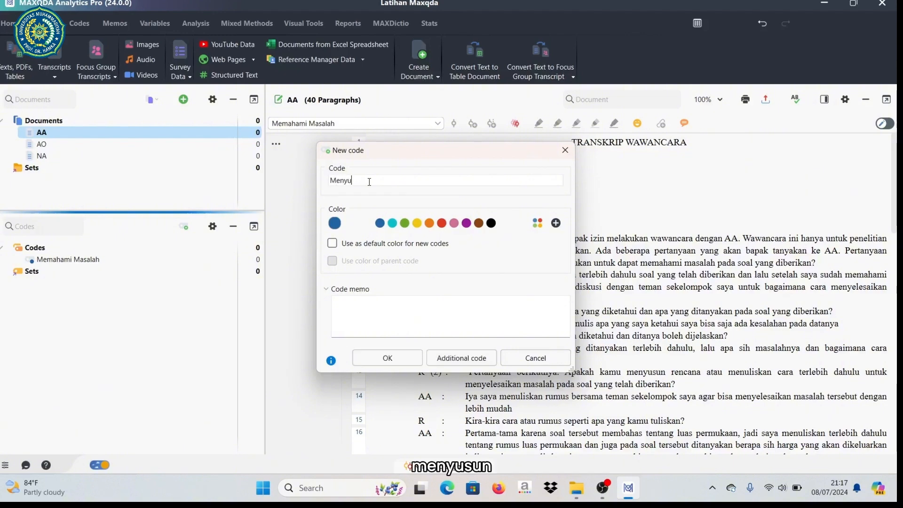
text(sun )
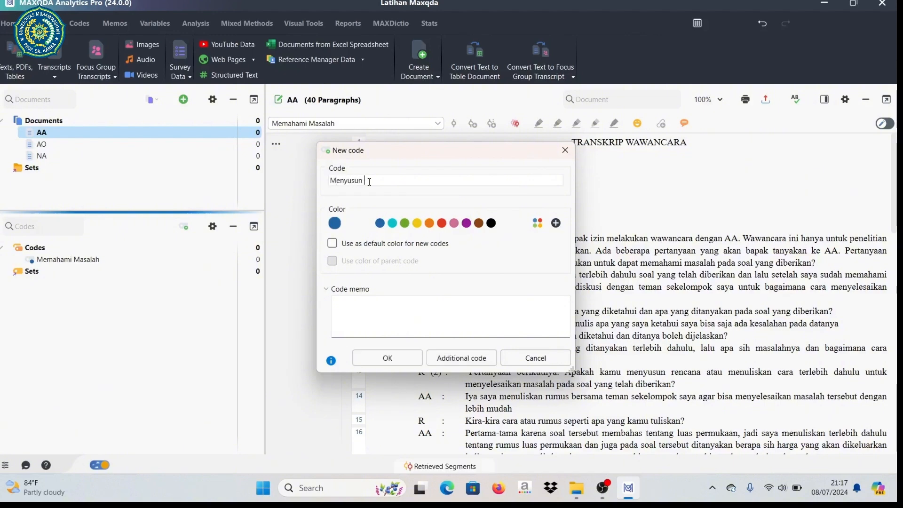
text(Rencana)
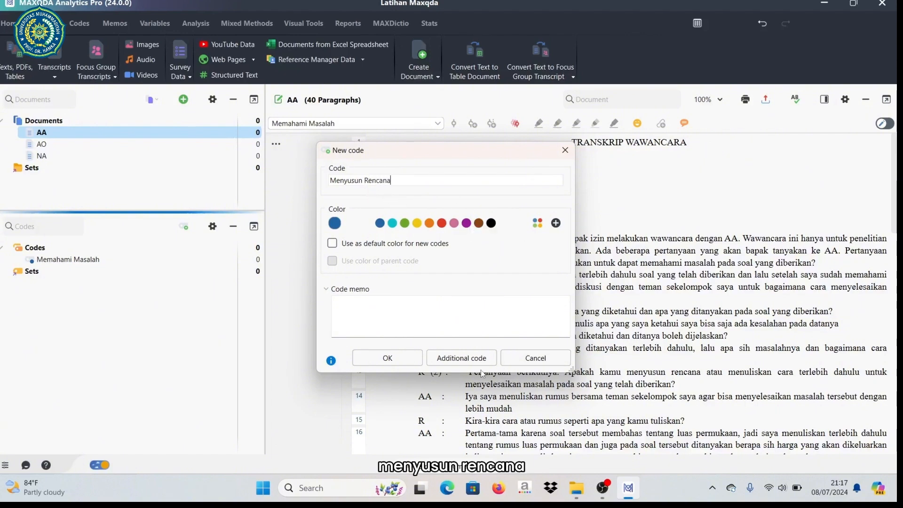
click(383, 358)
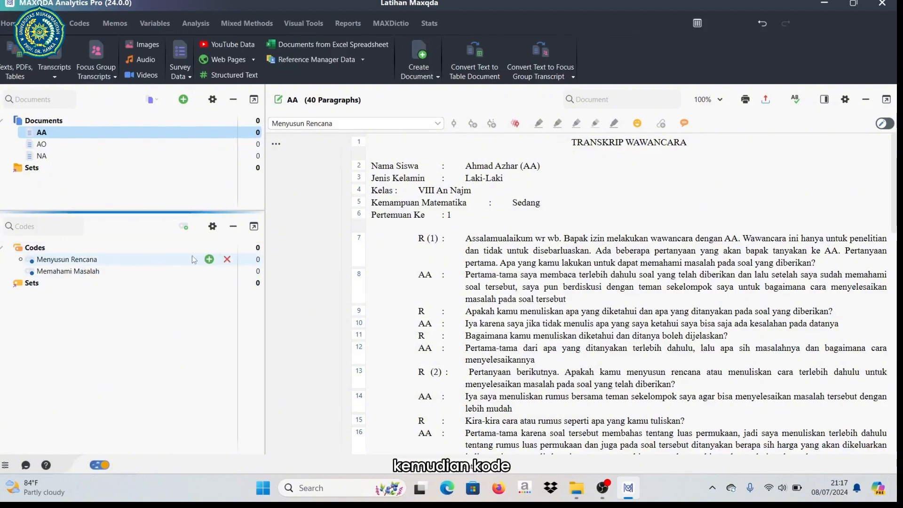
Step: Add a third top-level code named Melaksanakan Rencana
click(227, 248)
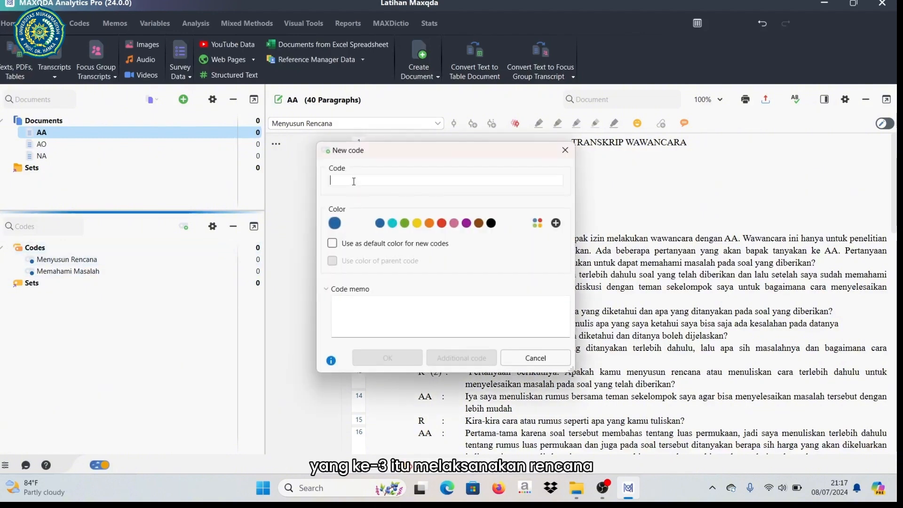
text(Me)
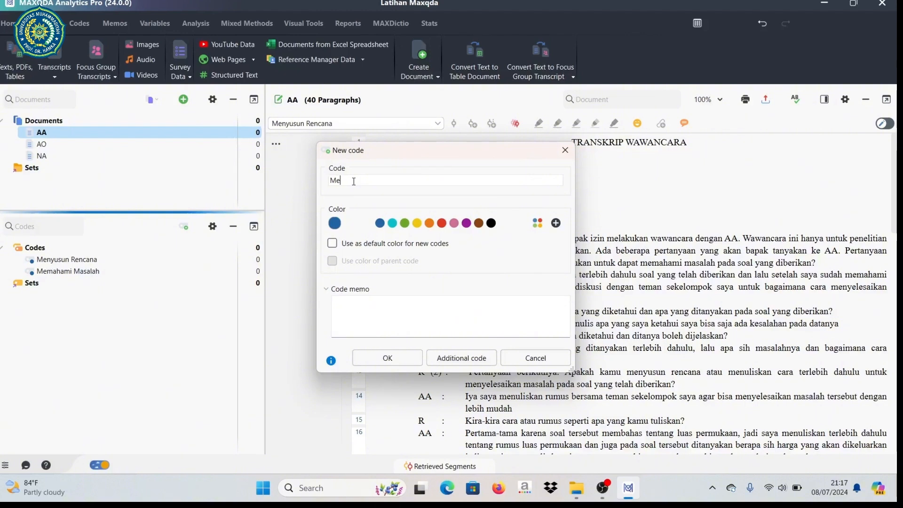
text(laks)
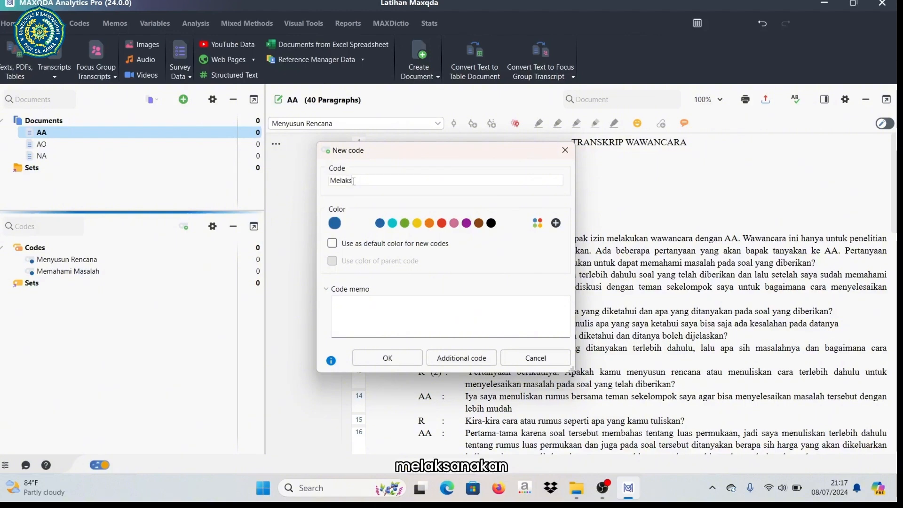
text(anakan R)
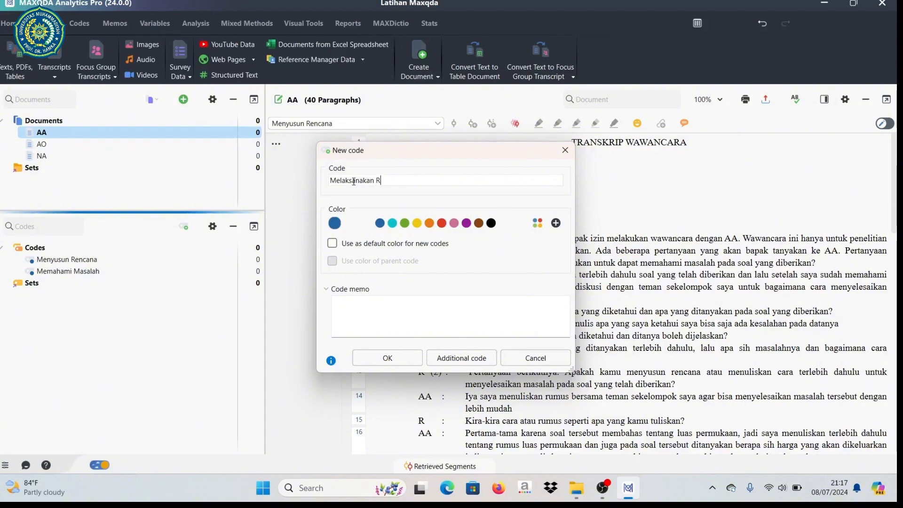
text(enca)
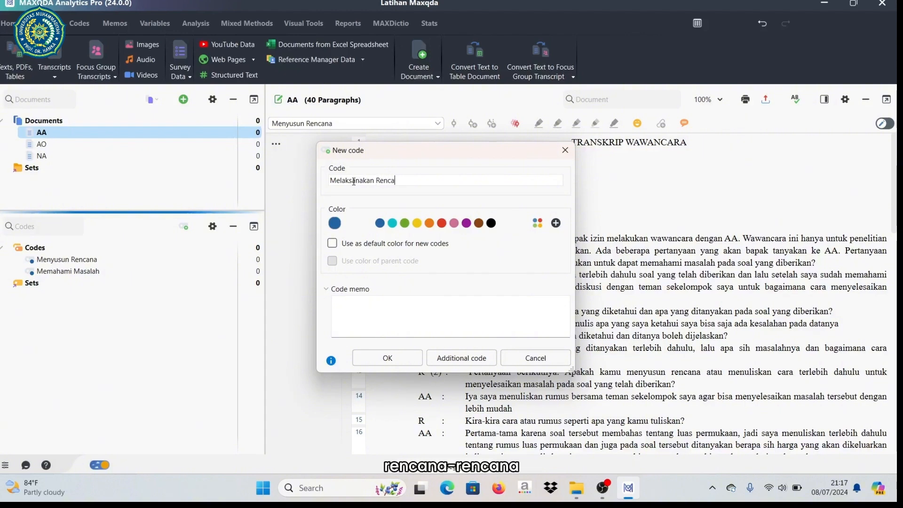
text(na)
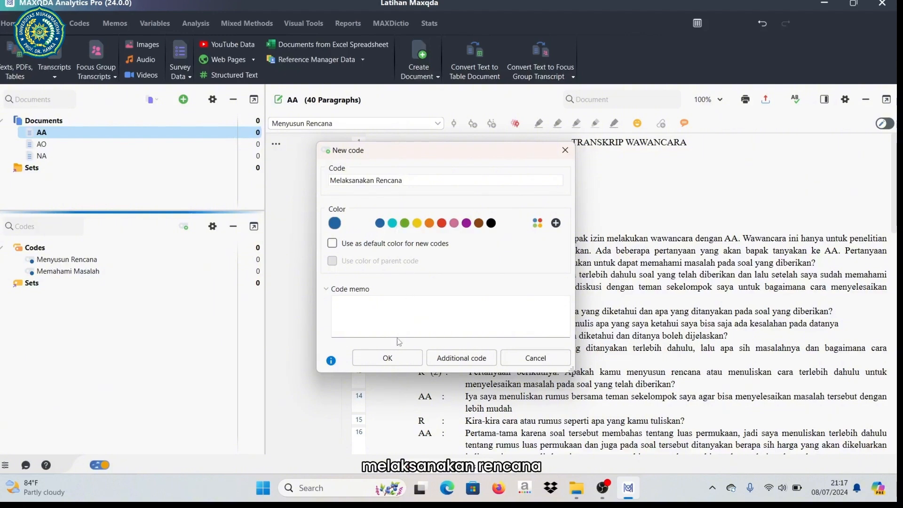
click(395, 360)
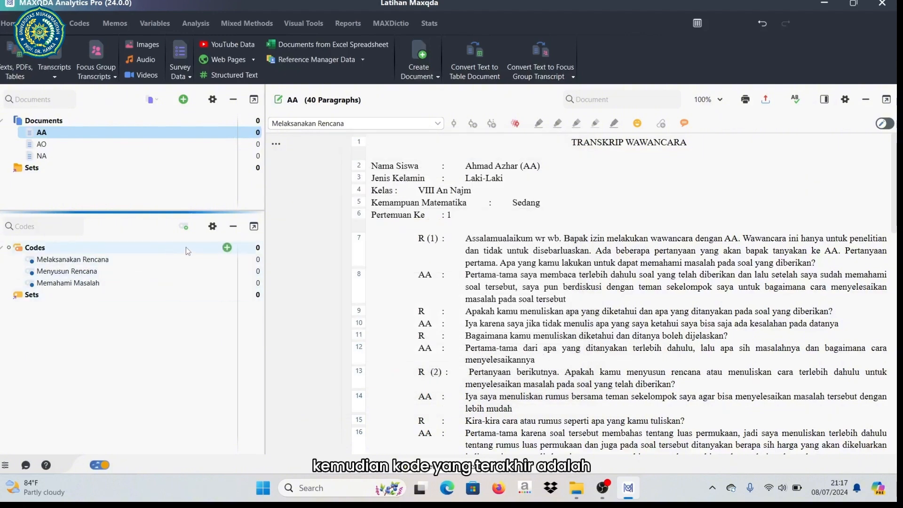
Step: Add a fourth top-level code named Memeriksa Kembali
click(225, 247)
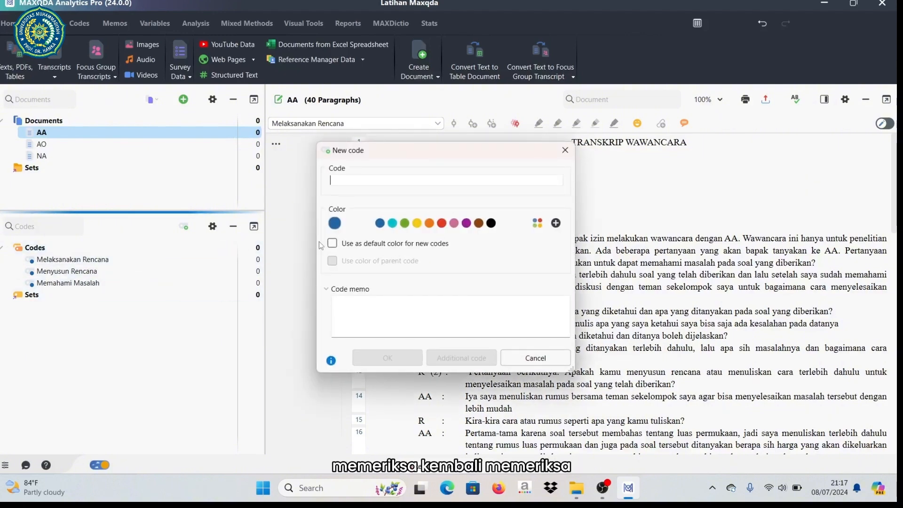
text(Mem)
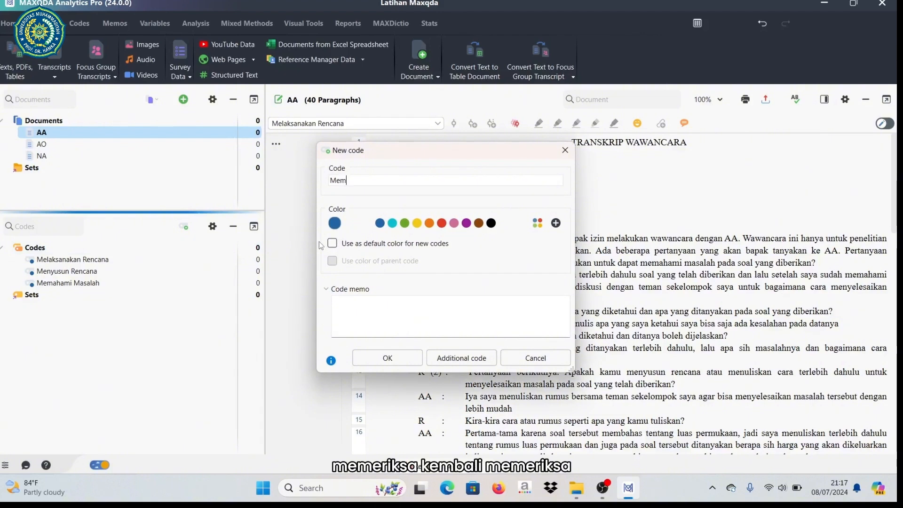
text(eriksa )
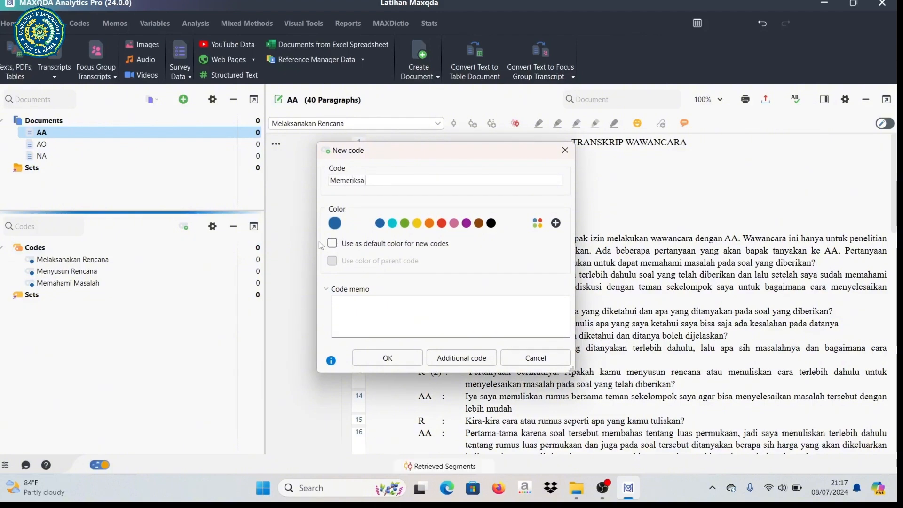
text(Kem)
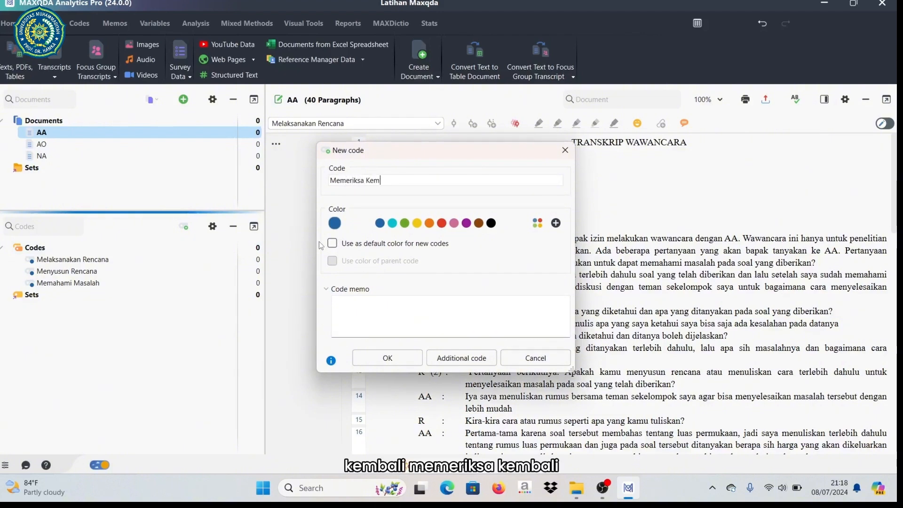
text(bali)
click(386, 357)
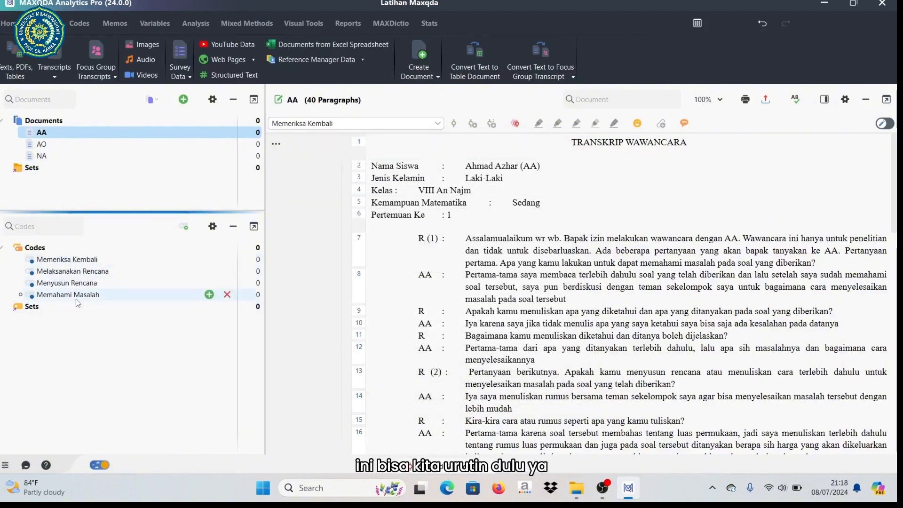
Step: Reorder the top-level codes as Memahami Masalah, Menyusun Rencana, Melaksanakan Rencana, Memeriksa Kembali
drag(75, 297, 79, 256)
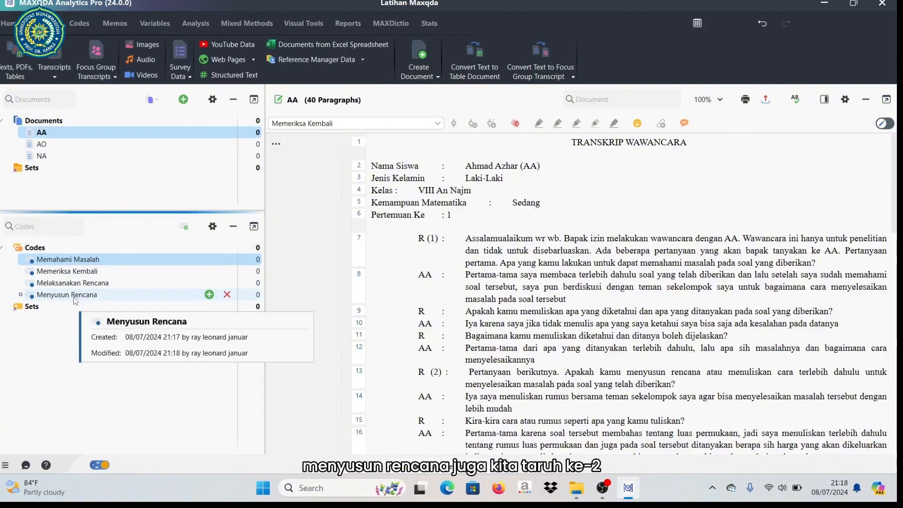
drag(68, 298, 68, 265)
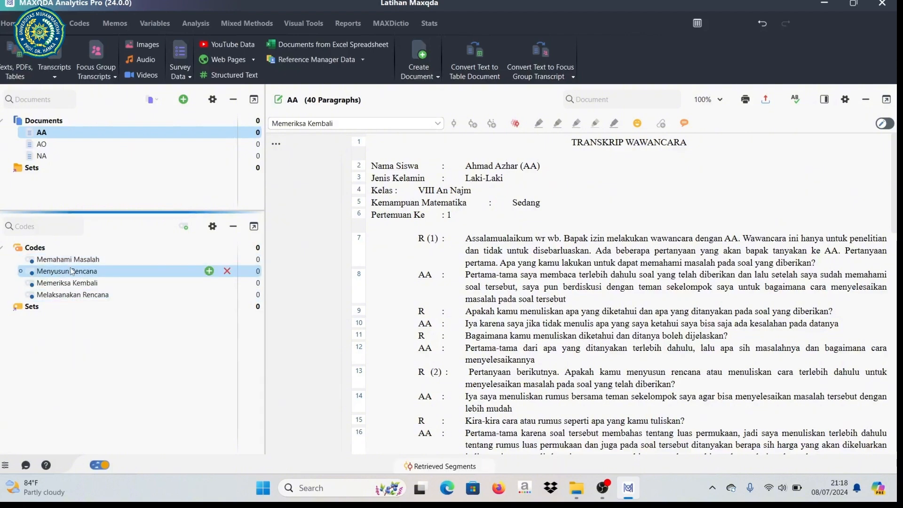
click(70, 299)
drag(70, 297, 69, 281)
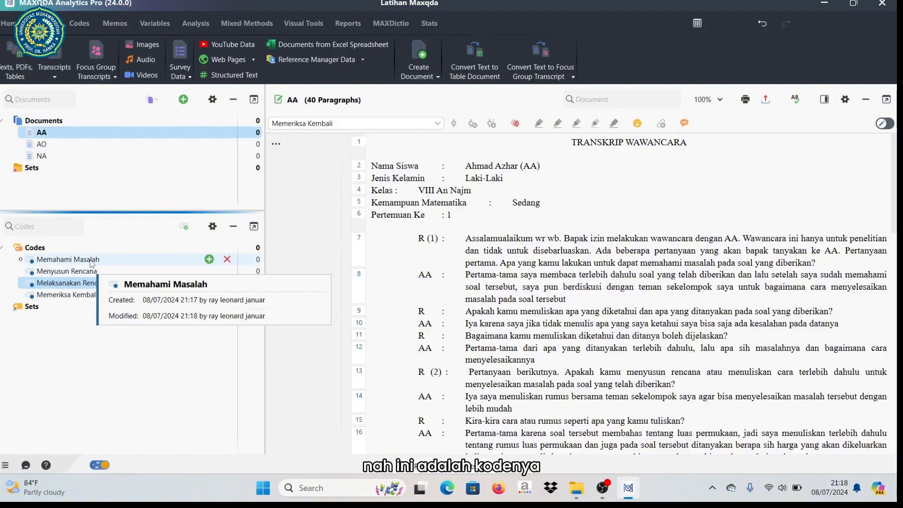
Step: Go through the four codes in order and skim the AA transcript for passages that could match them
click(77, 260)
click(77, 272)
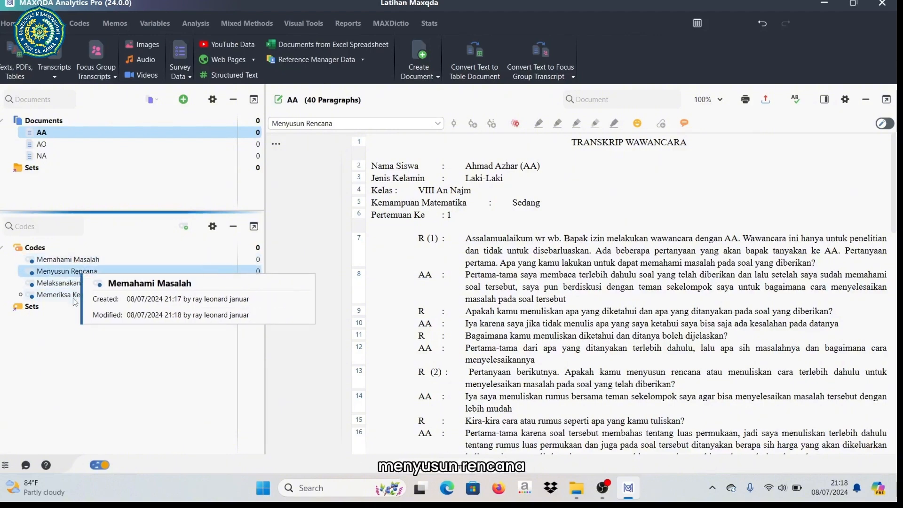
click(71, 284)
click(71, 295)
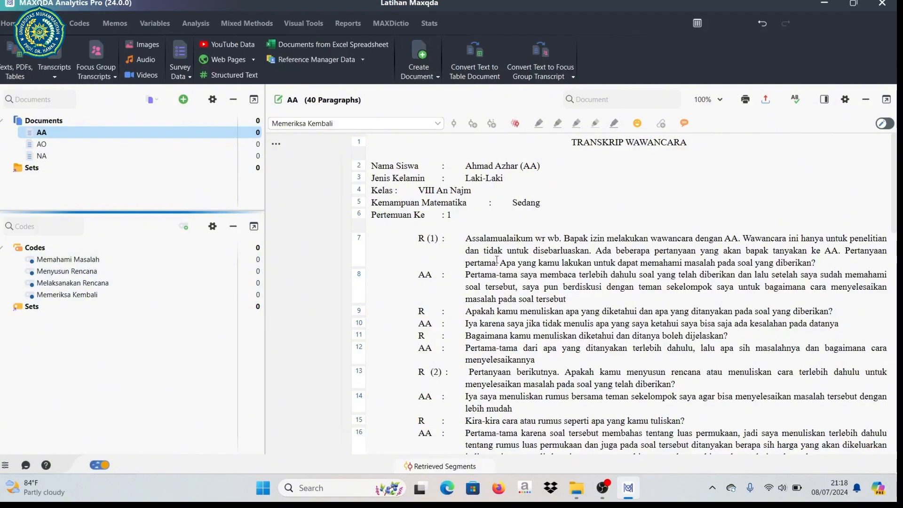
scroll(495, 260, down, 2)
scroll(496, 260, up, 2)
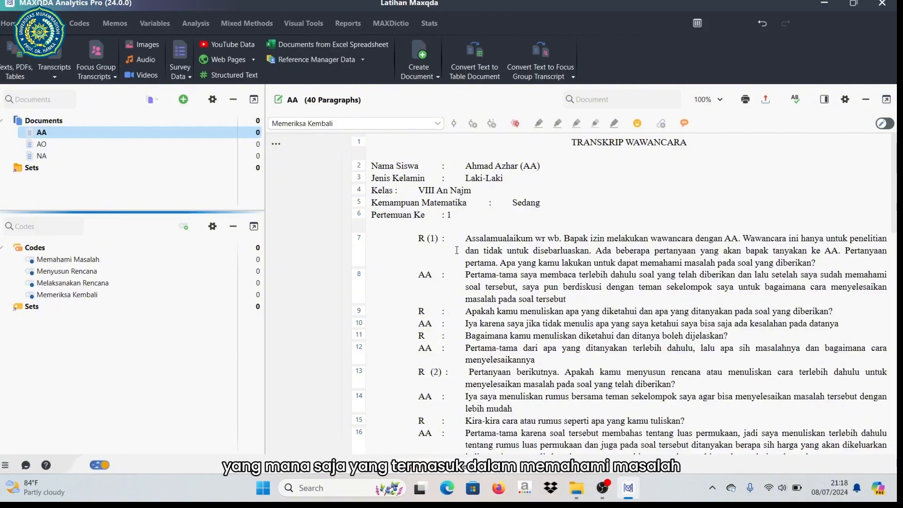
scroll(460, 254, down, 3)
scroll(460, 254, up, 3)
scroll(470, 263, down, 8)
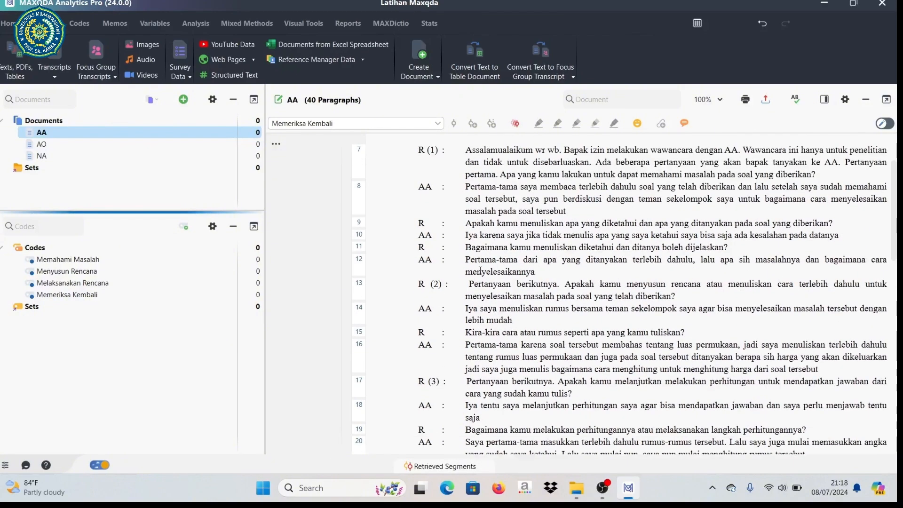
scroll(479, 272, down, 8)
scroll(480, 283, up, 9)
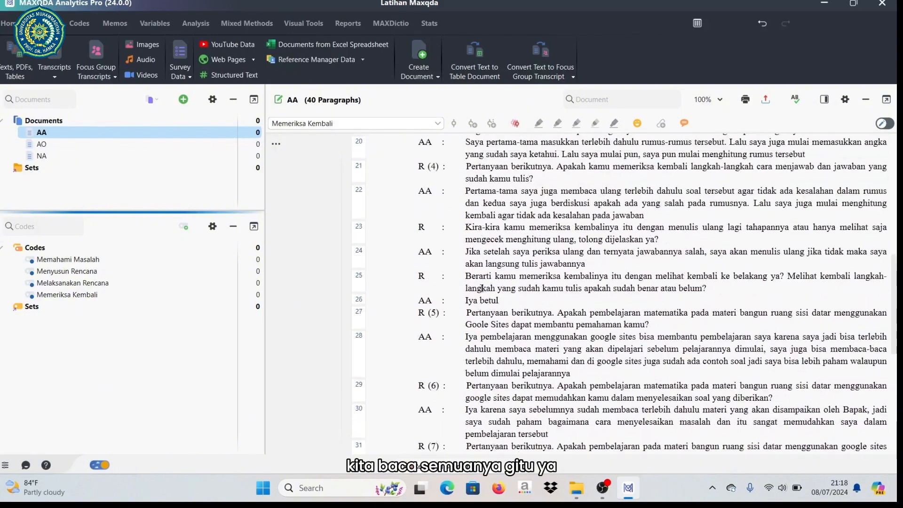
scroll(482, 306, up, 5)
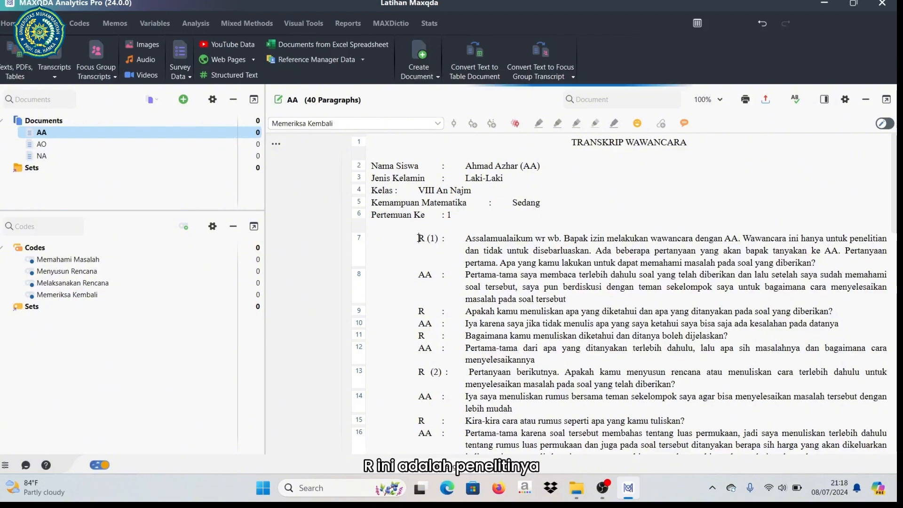
Step: Examine the R and AA speaker labels and the question-and-answer passage in paragraphs 7 to 12 of the transcript
mouse_move(419, 239)
mouse_down()
mouse_move(439, 240)
mouse_move(431, 241)
mouse_up()
drag(420, 278, 430, 277)
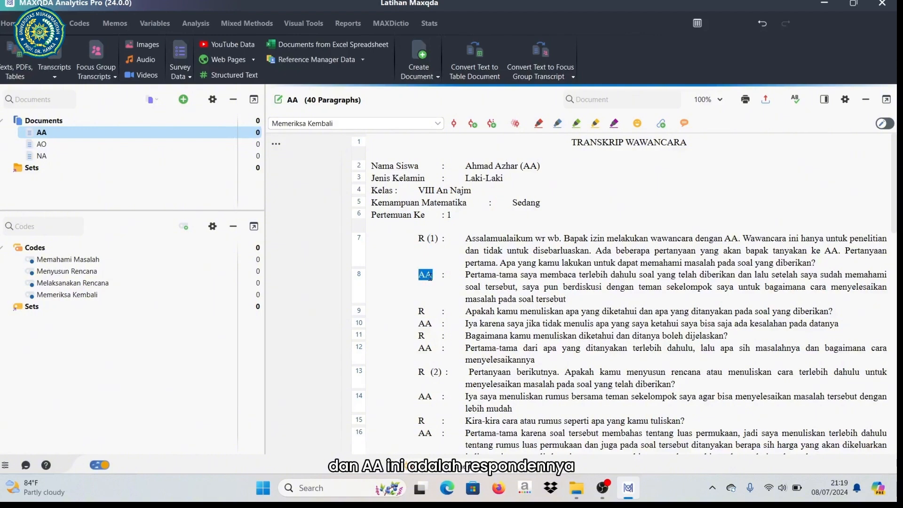
click(442, 249)
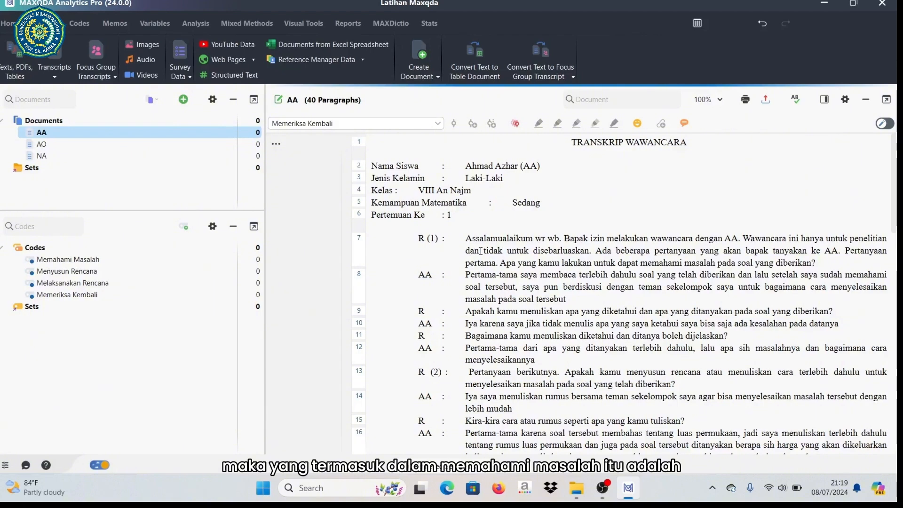
drag(420, 237, 546, 362)
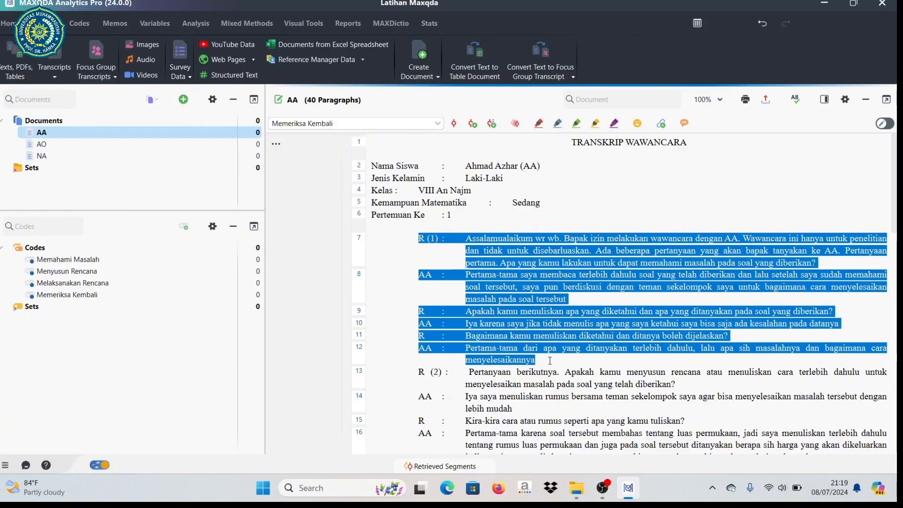
mouse_move(551, 360)
mouse_down()
mouse_move(586, 336)
mouse_move(515, 324)
mouse_move(552, 346)
mouse_move(537, 360)
mouse_up()
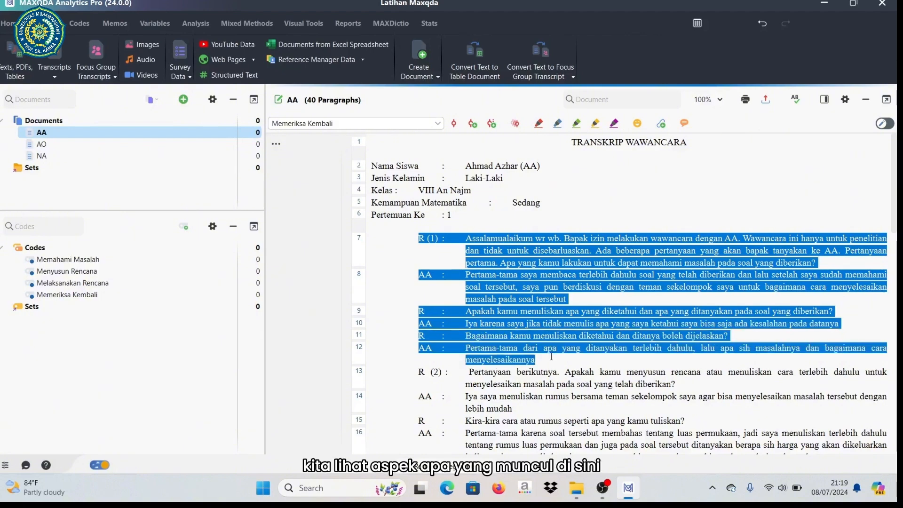
click(510, 282)
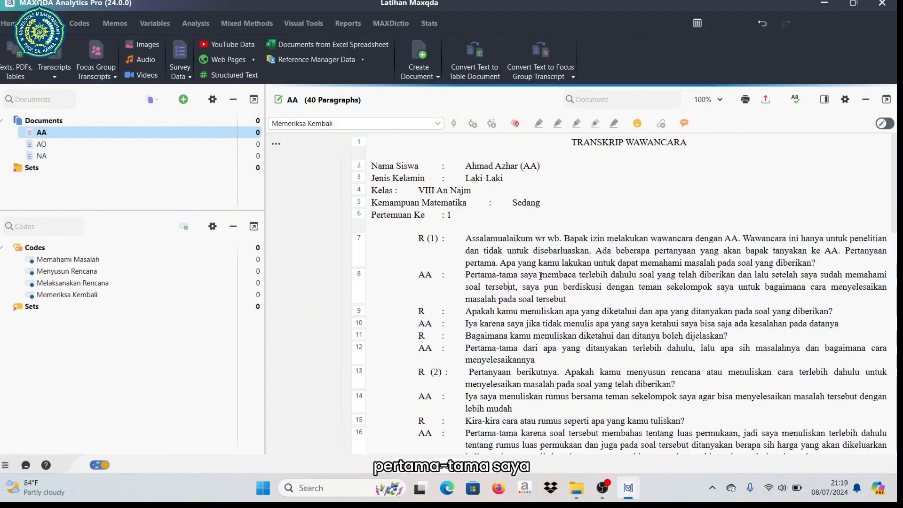
Step: Examine the respondent's answer in paragraph 8, focusing on the phrase "membaca terlebih dahulu"
drag(466, 275, 611, 275)
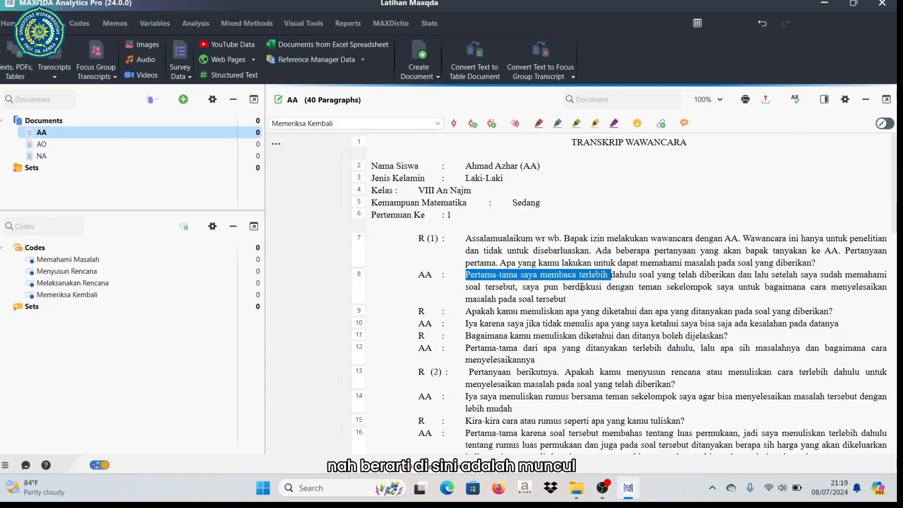
click(582, 287)
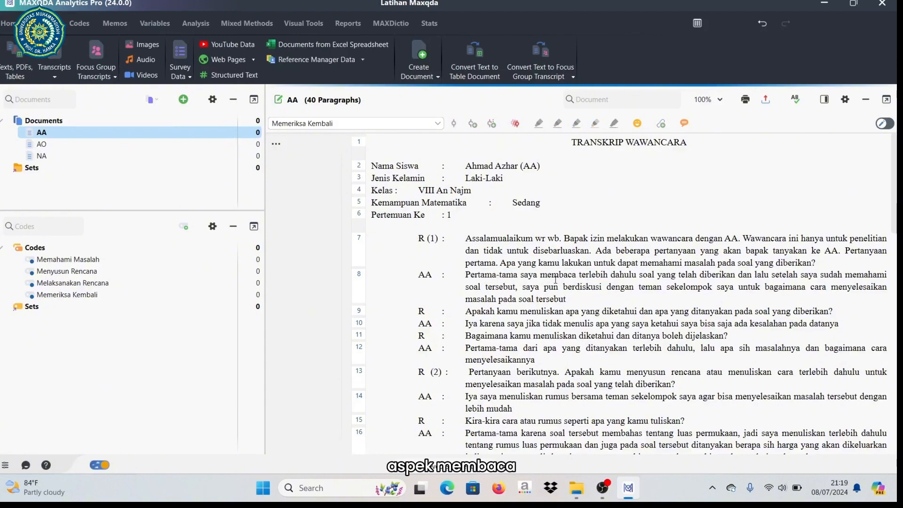
drag(541, 275, 594, 277)
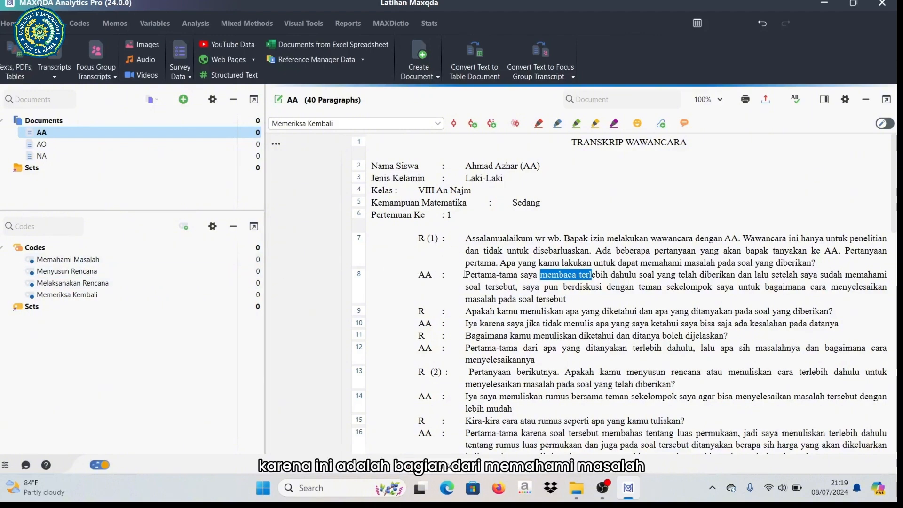
drag(467, 278, 485, 279)
click(546, 279)
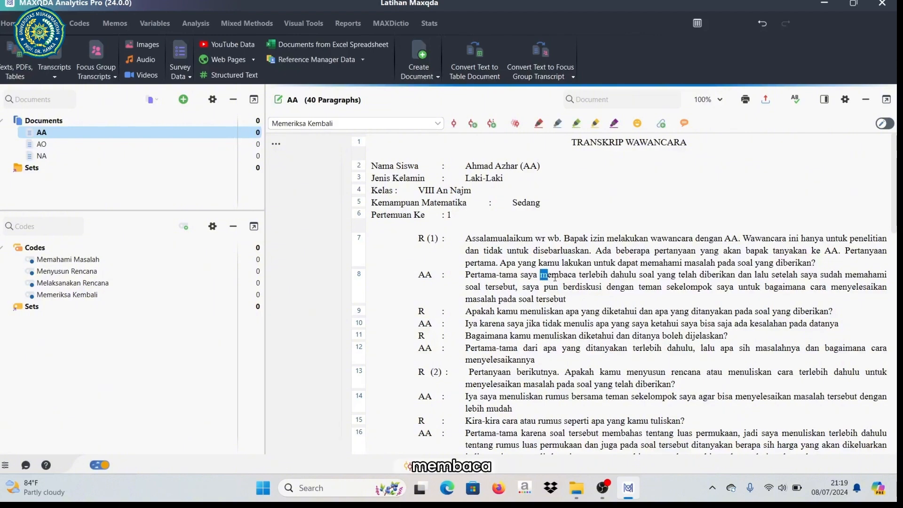
drag(541, 278, 599, 275)
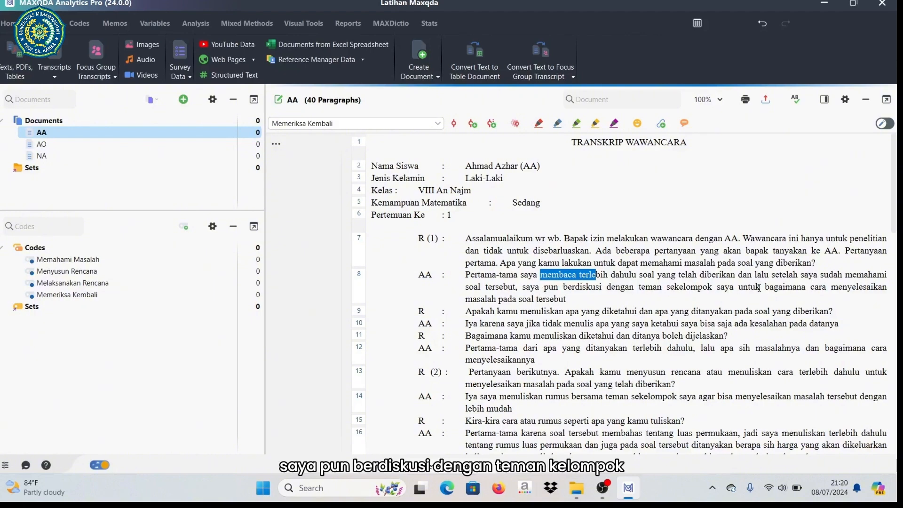
click(563, 286)
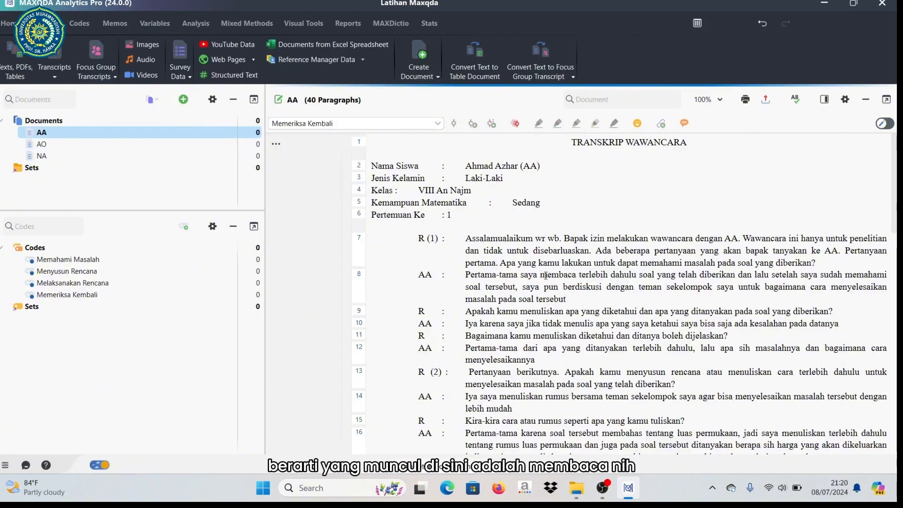
drag(541, 276, 638, 277)
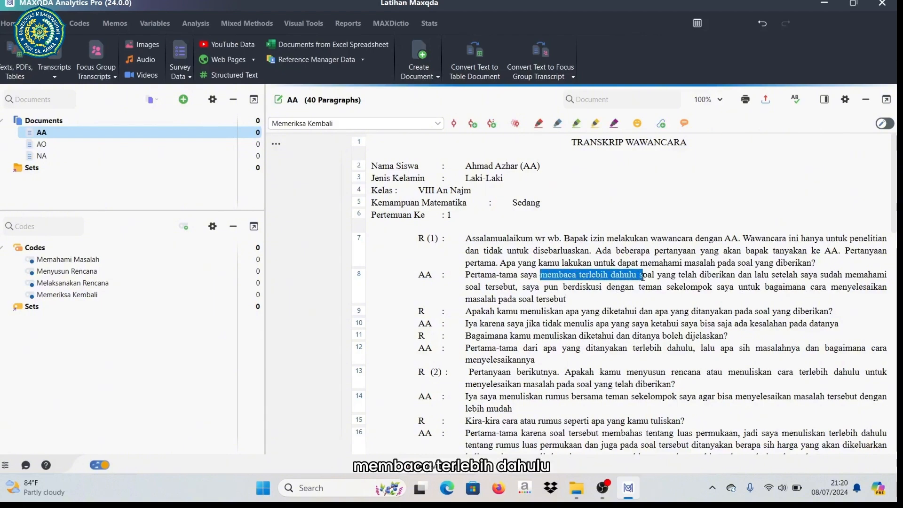
click(578, 287)
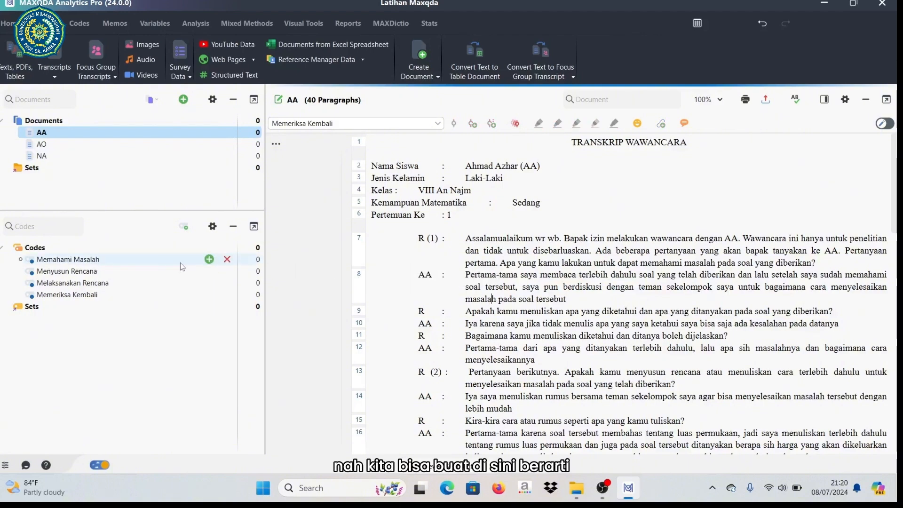
Step: Create a subcode named Membaca under Memahami Masalah, keeping the parent code's color
click(210, 260)
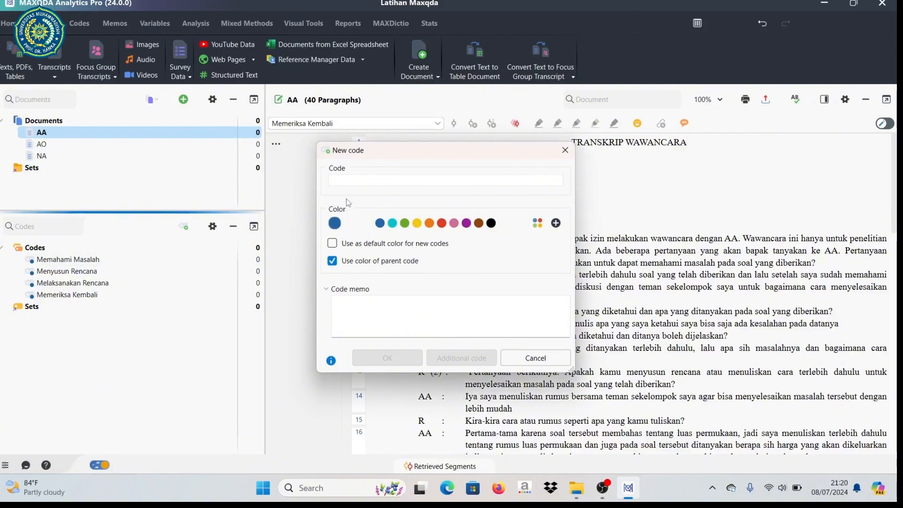
click(565, 150)
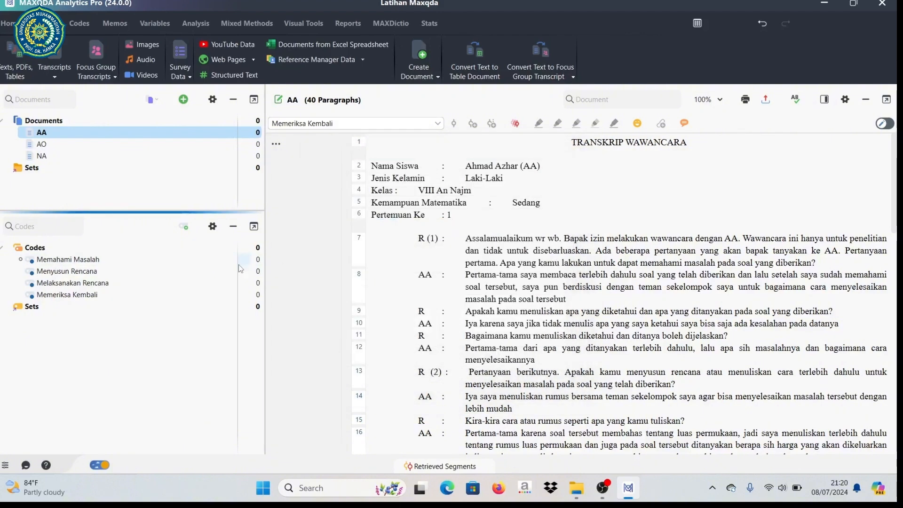
click(209, 260)
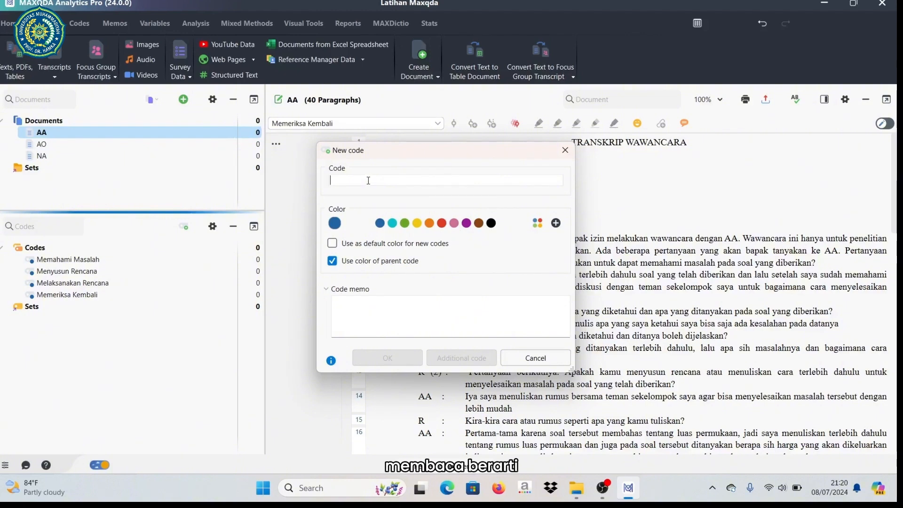
text(Me)
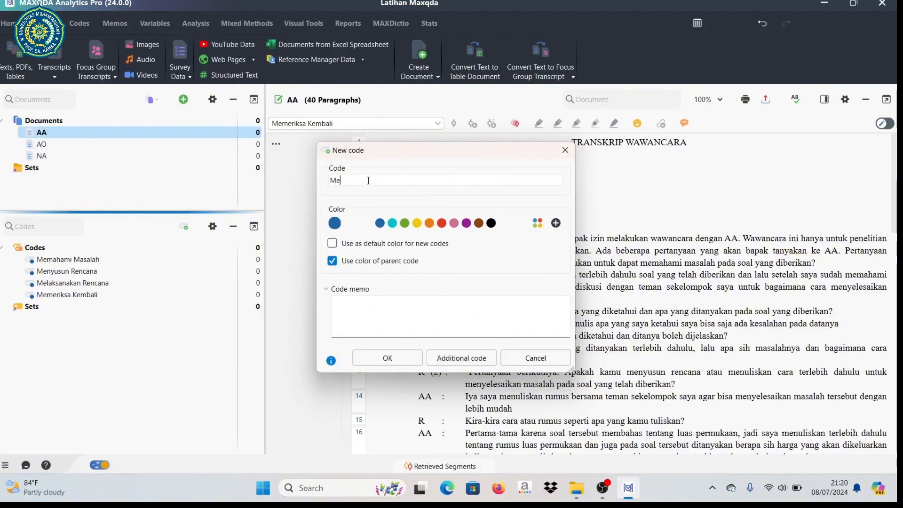
text(mbaca)
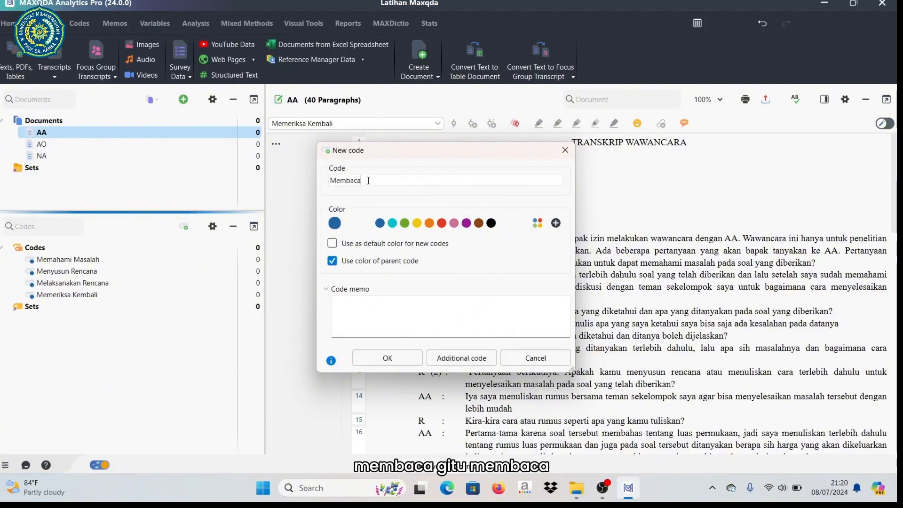
click(391, 362)
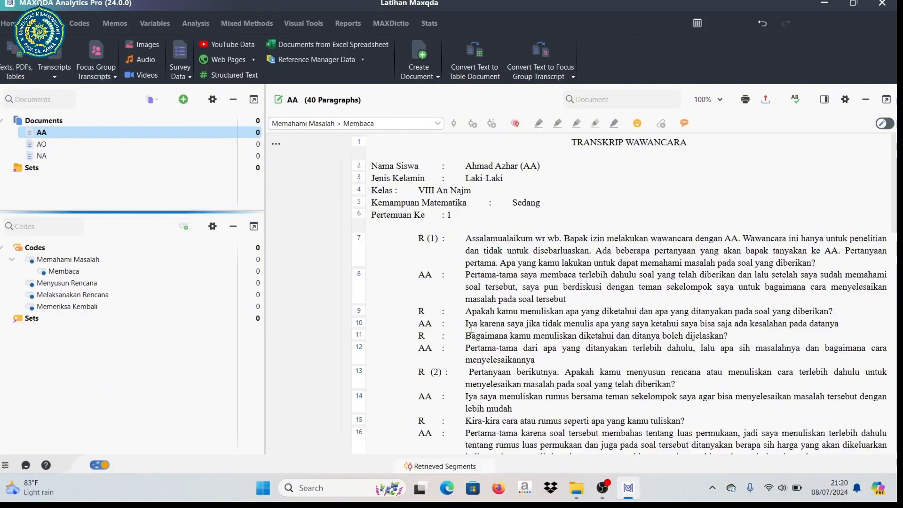
Step: Examine the question and answer in paragraphs 9 and 10 about writing down what is known and what is asked
drag(467, 313, 545, 328)
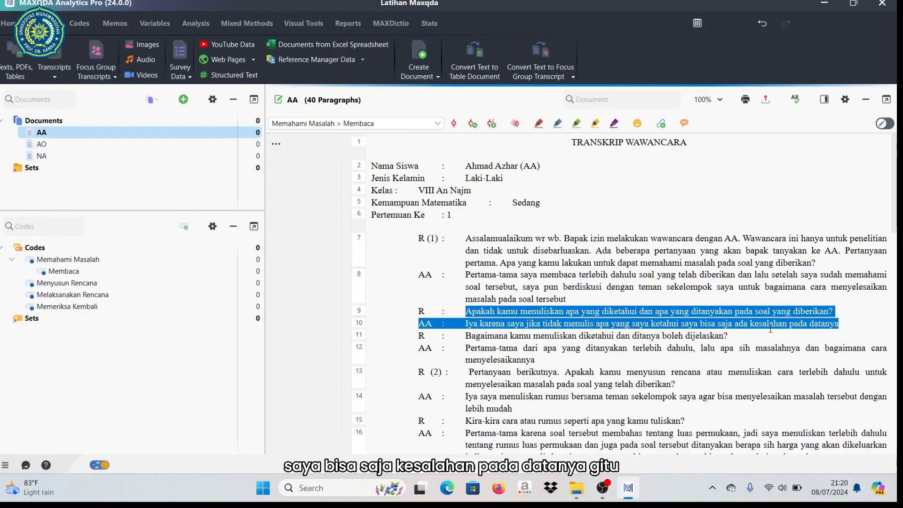
drag(771, 329, 819, 328)
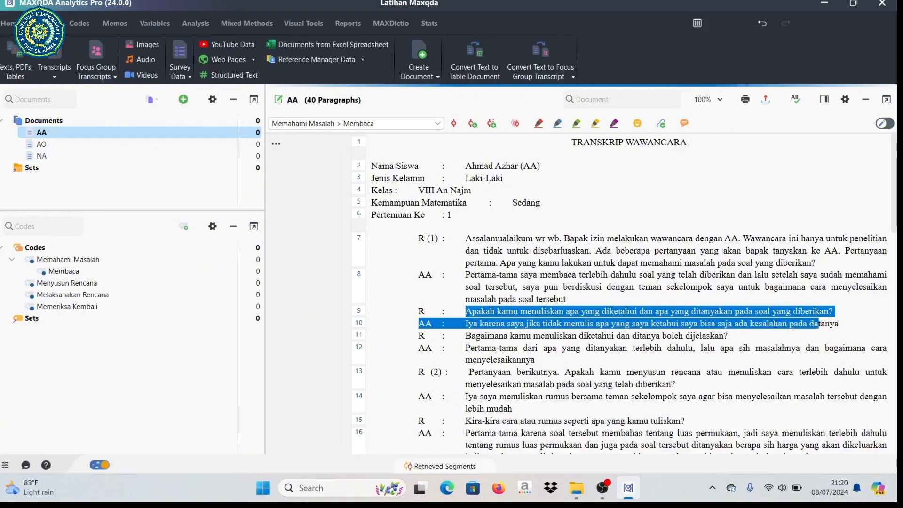
key(End)
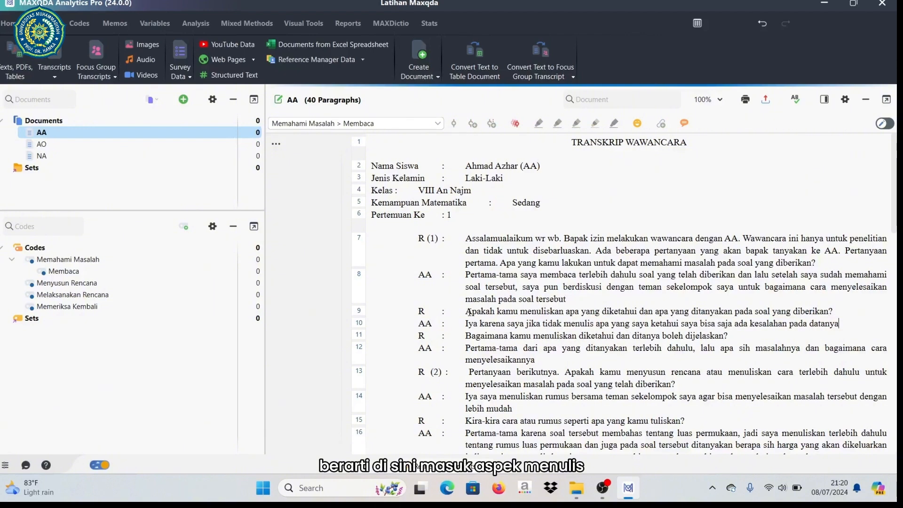
drag(467, 312, 762, 328)
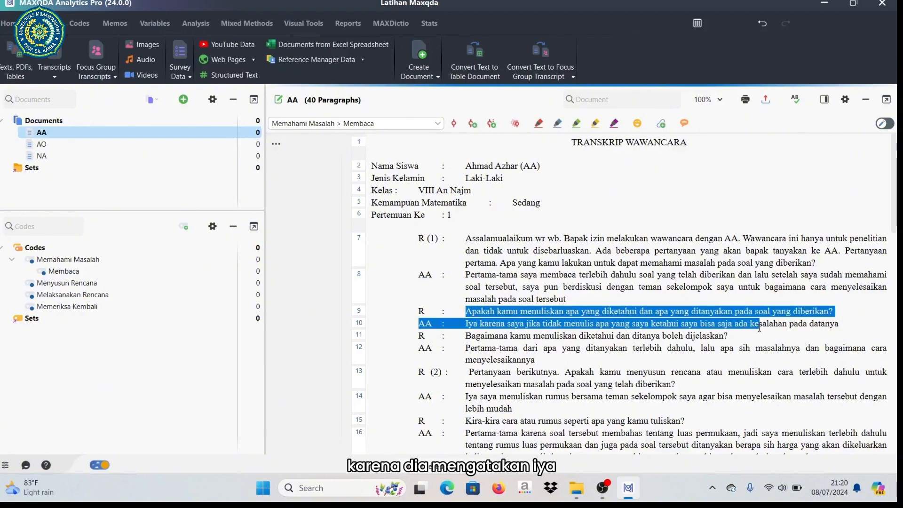
Step: Create a subcode named Menulis diketahui dan ditanya under Memahami Masalah, keeping the parent code's color
mouse_move(101, 271)
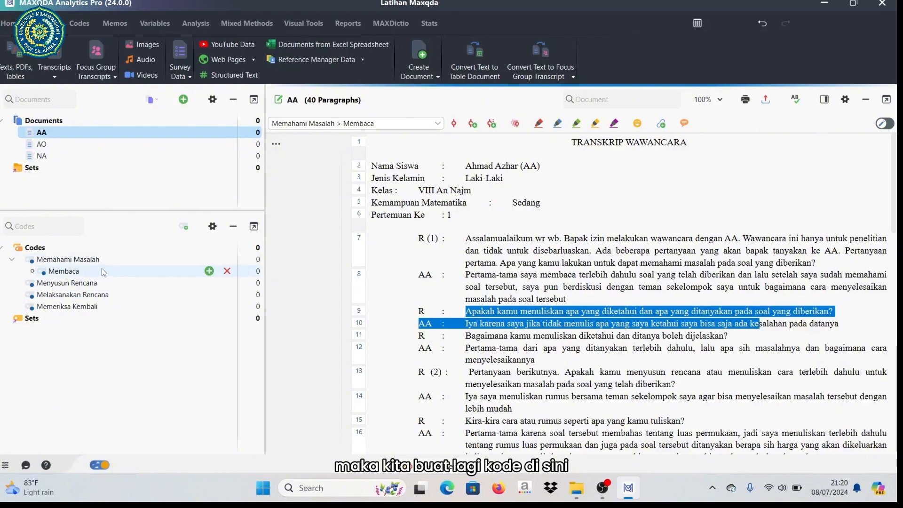
click(209, 259)
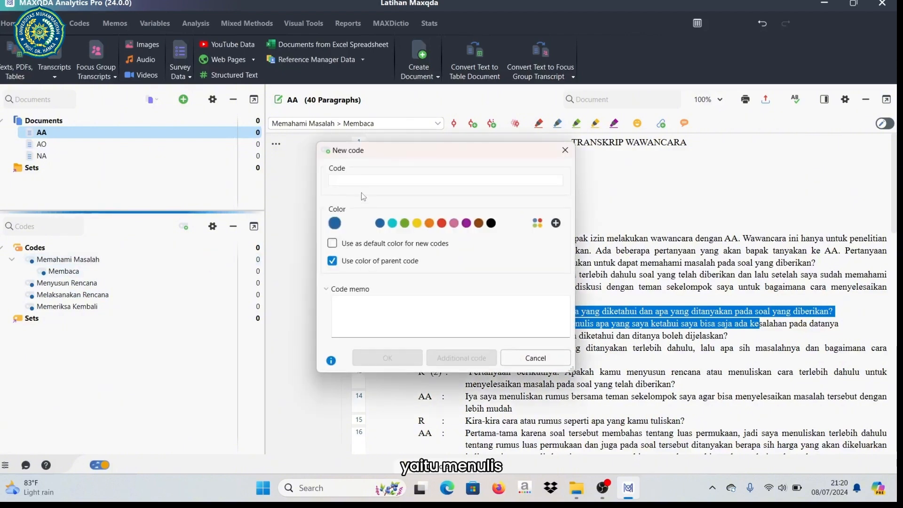
click(348, 182)
text(M)
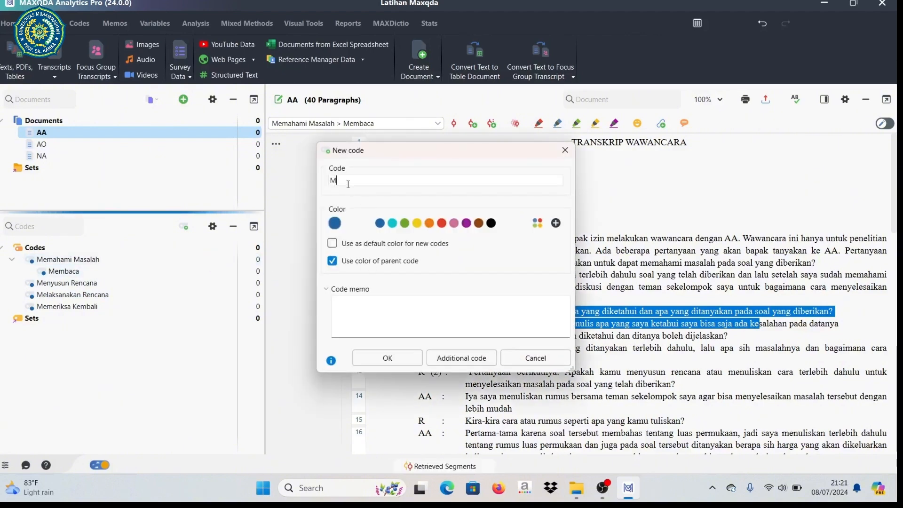
text(enuli)
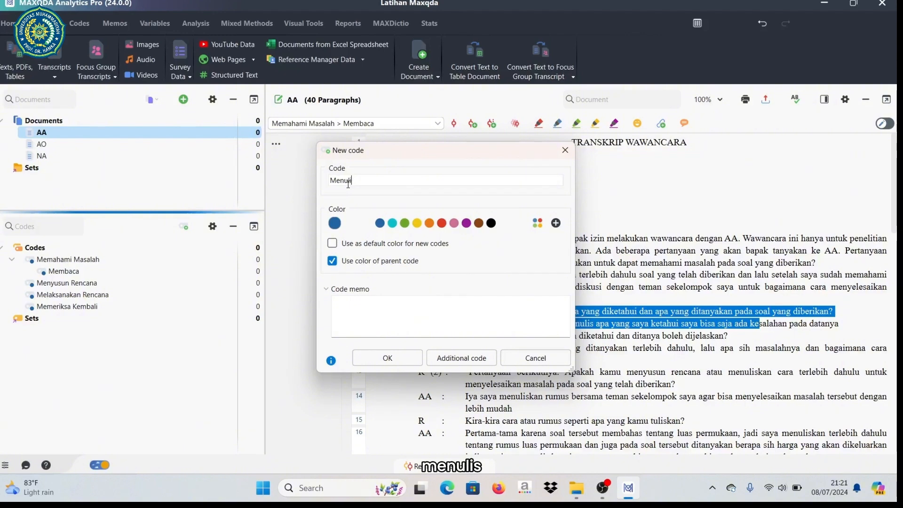
text(s d)
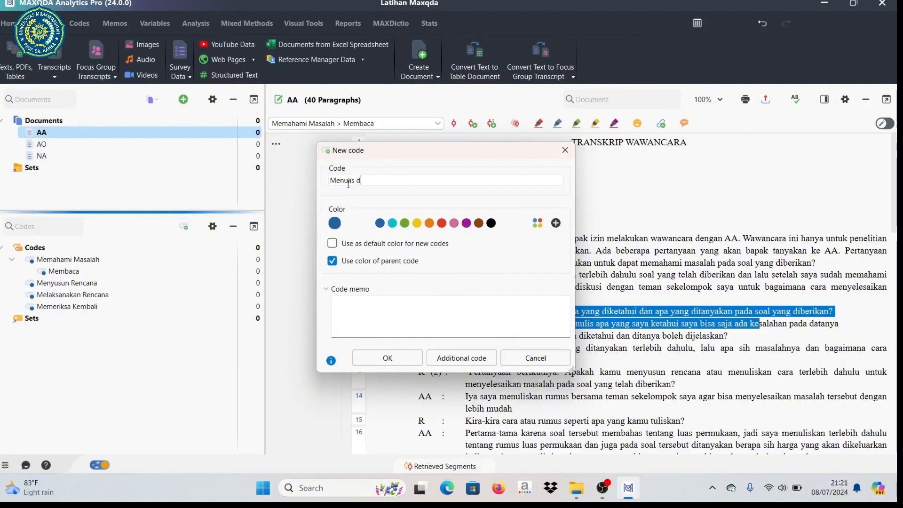
text(iketa)
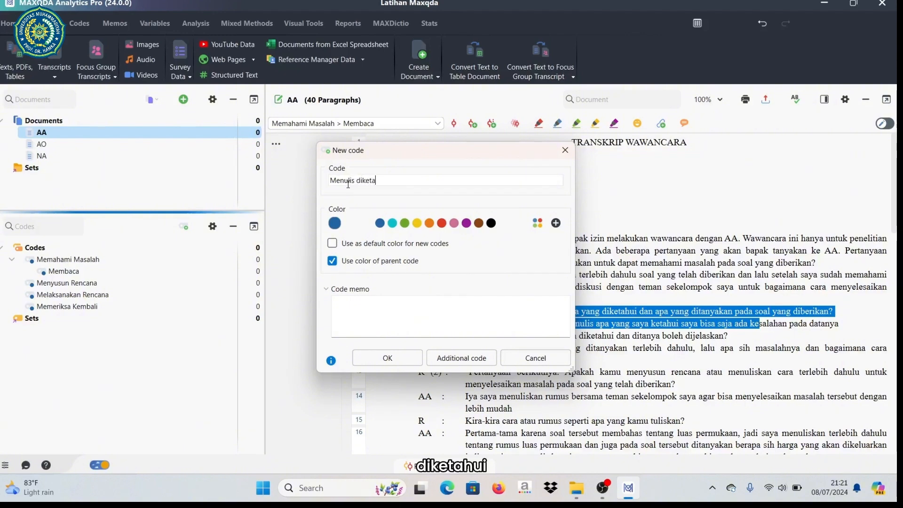
text(hui da)
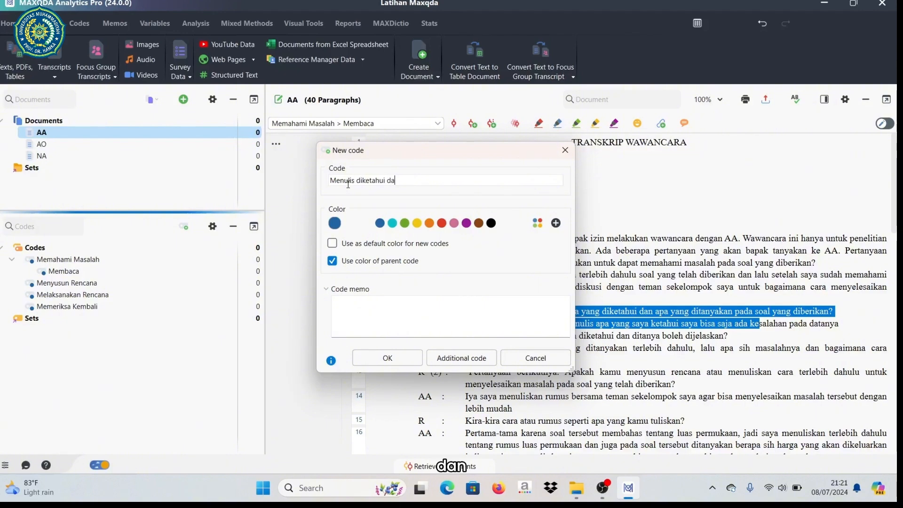
text(n dit)
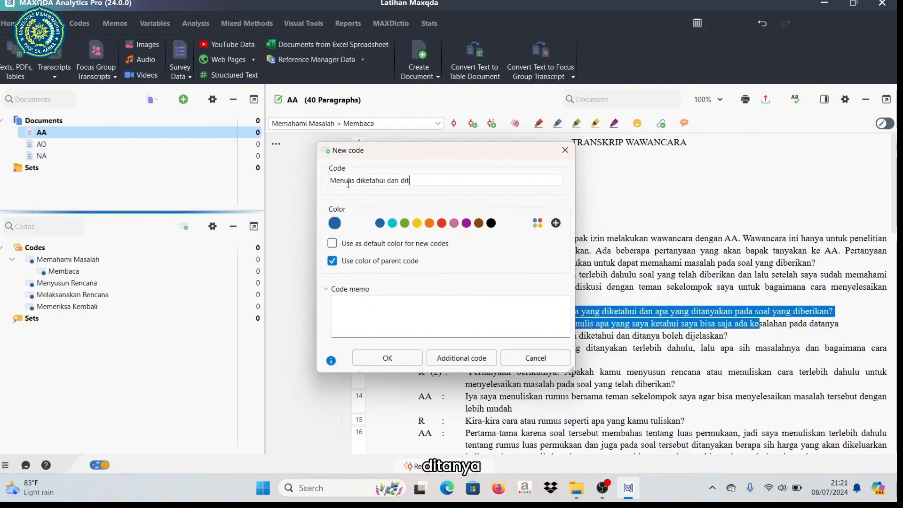
text(any)
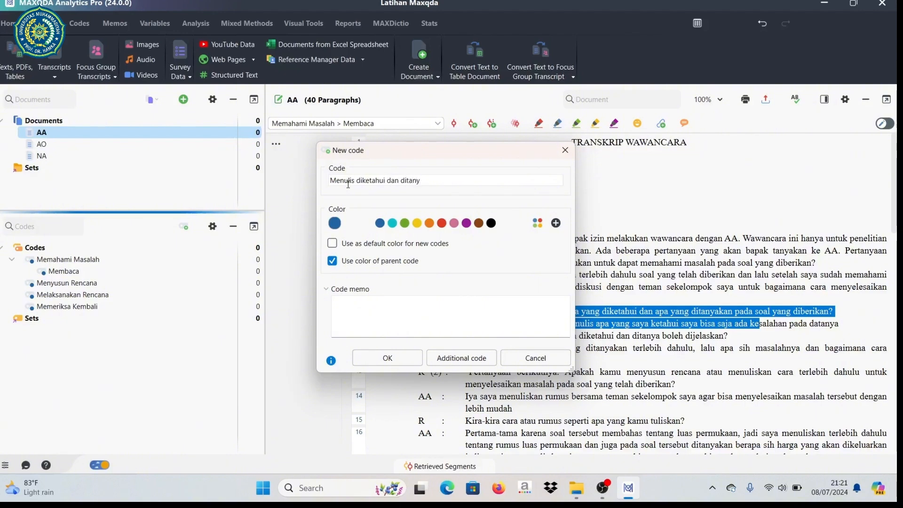
text(a)
click(394, 356)
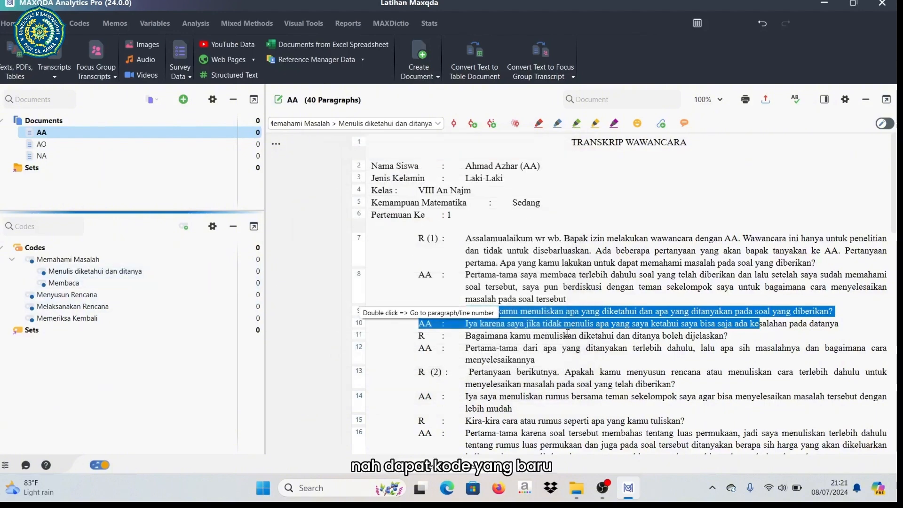
Step: Examine paragraphs 9 to 12, then the whole passage from paragraph 7, for content matching the Memahami Masalah subcodes
click(541, 336)
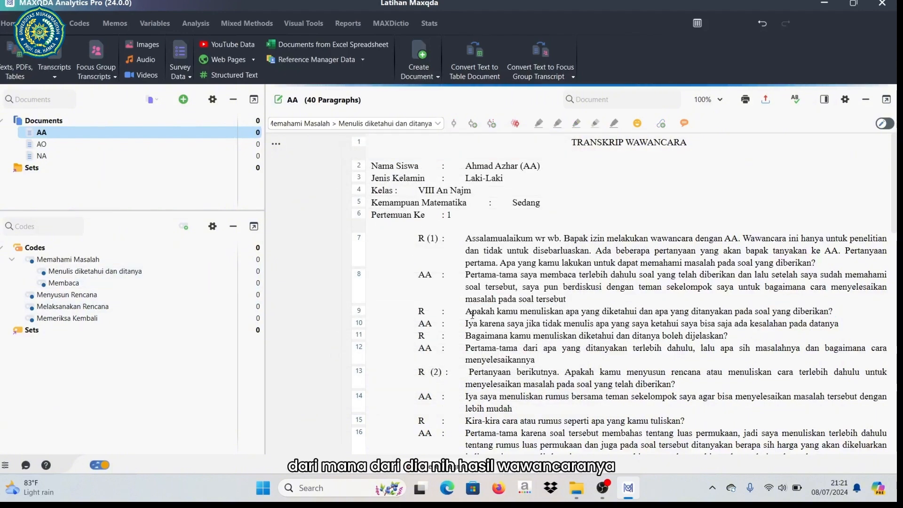
drag(472, 312, 836, 313)
click(486, 336)
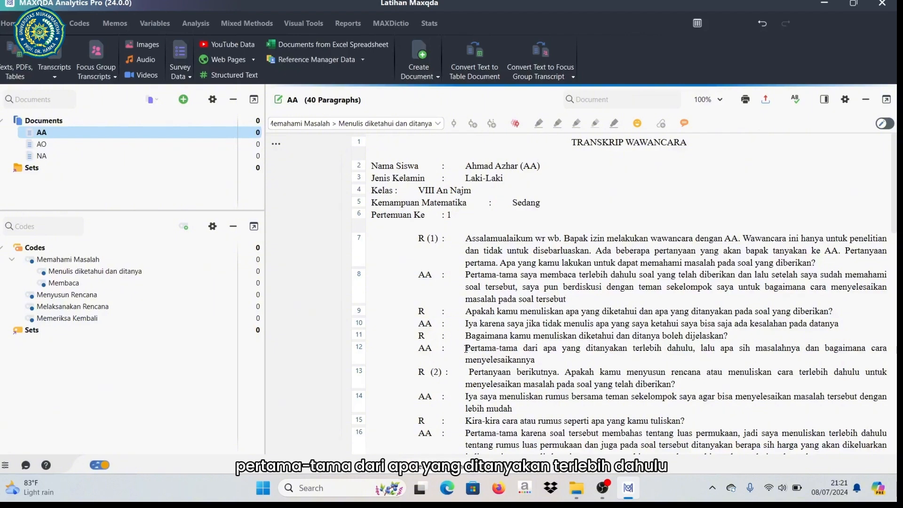
drag(466, 349, 605, 363)
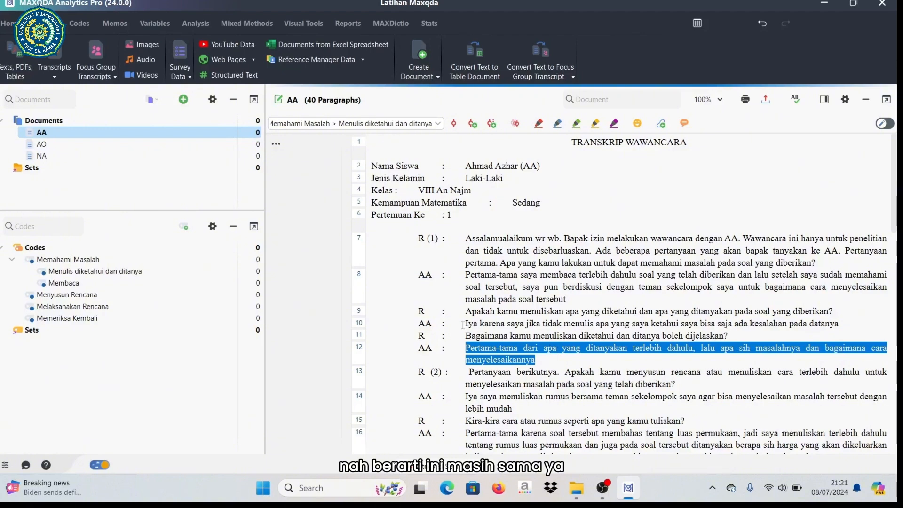
drag(418, 312, 544, 359)
drag(419, 239, 540, 359)
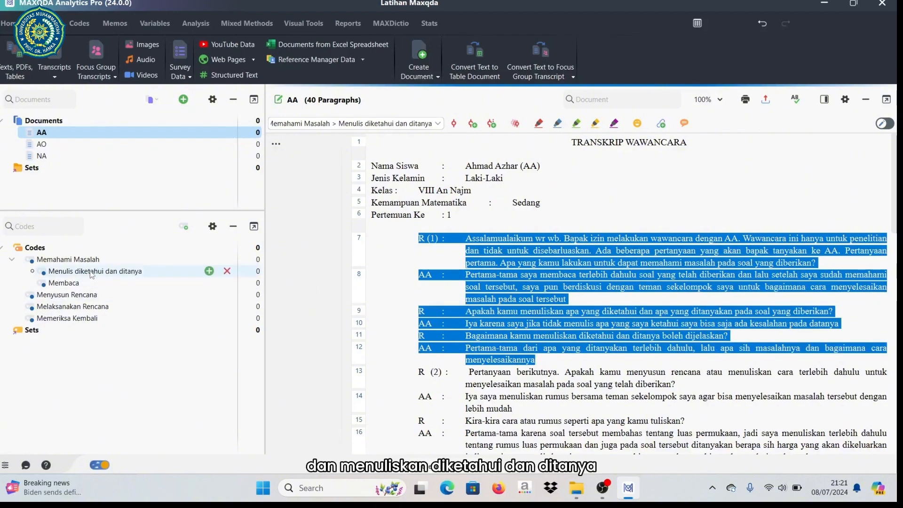
Step: Code paragraphs 7 to 12 of the AA transcript, from R (1) to "menyelesaikannya", with Memahami Masalah
click(516, 324)
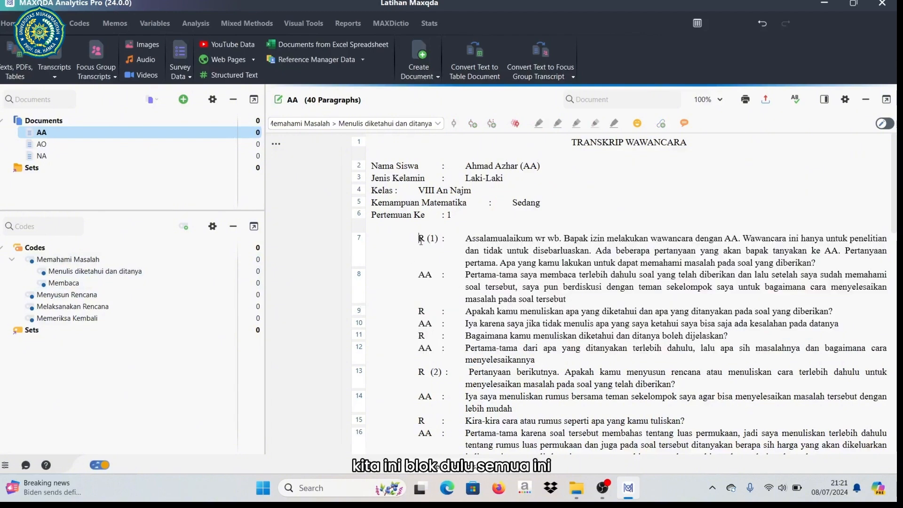
drag(421, 239, 555, 359)
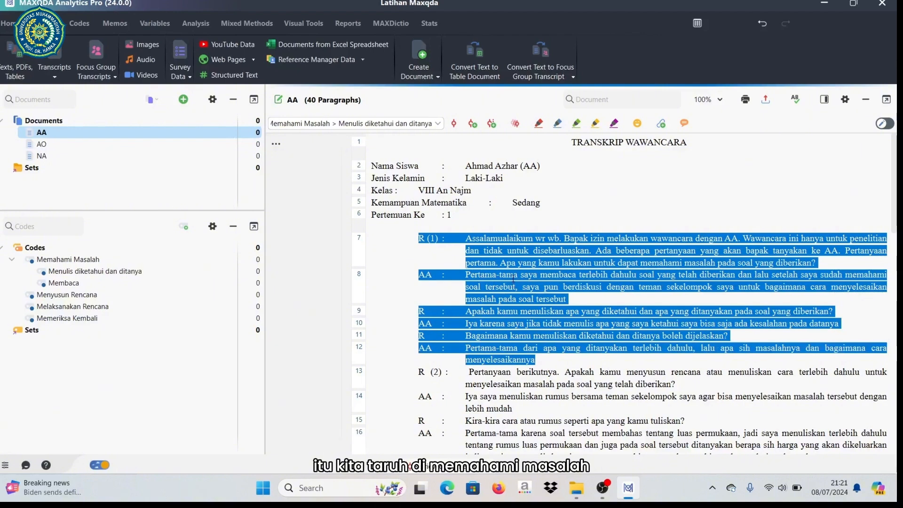
drag(465, 274, 89, 261)
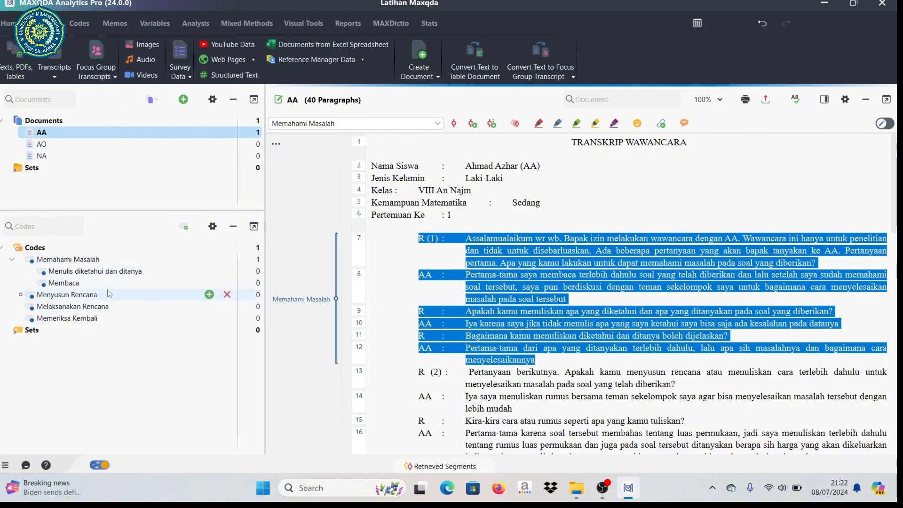
click(460, 373)
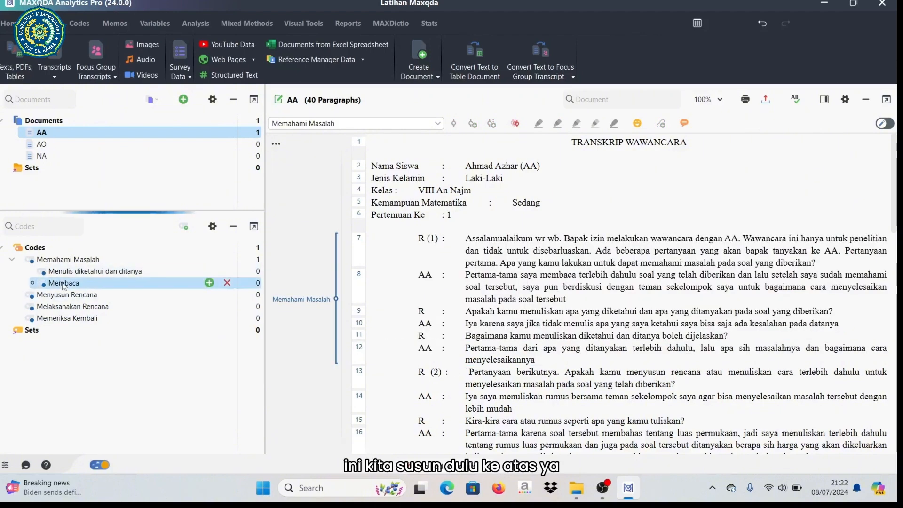
Step: Try to move the Membaca subcode above Menulis diketahui dan ditanya within Memahami Masalah, and undo each move
drag(64, 285, 78, 272)
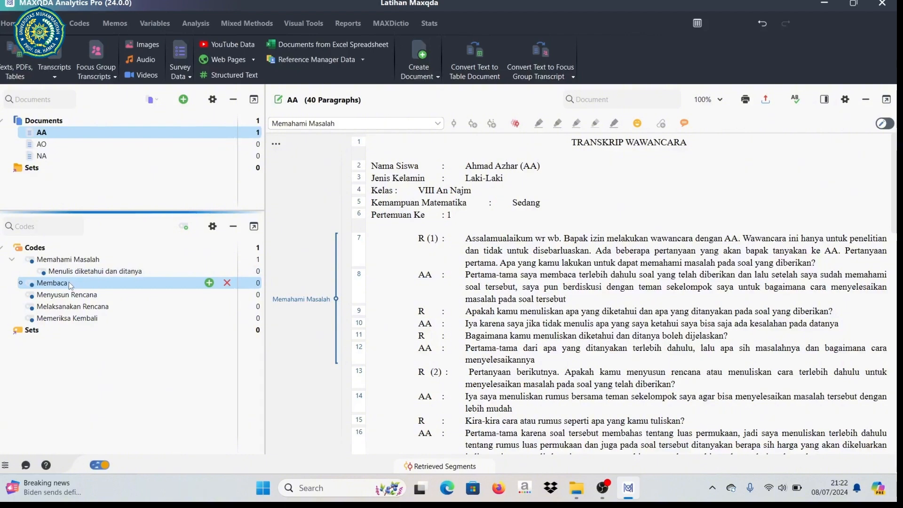
key(ctrl+z)
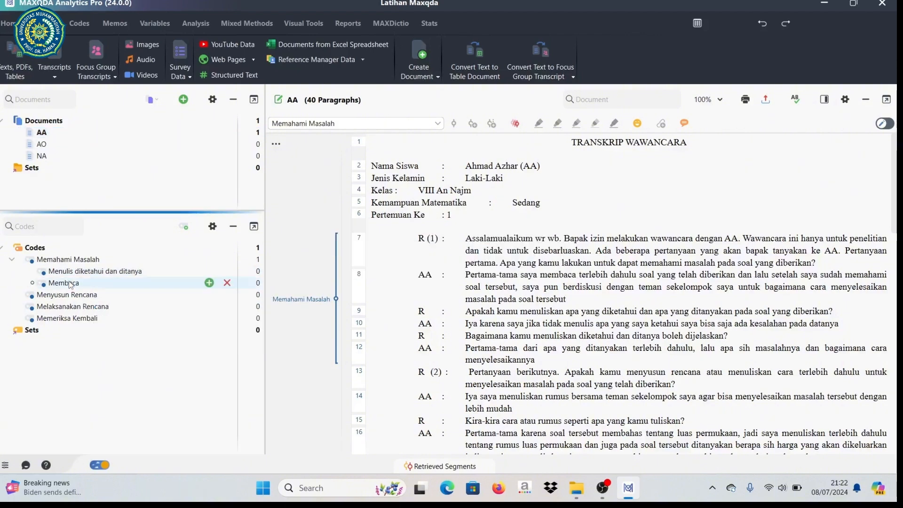
drag(73, 285, 76, 267)
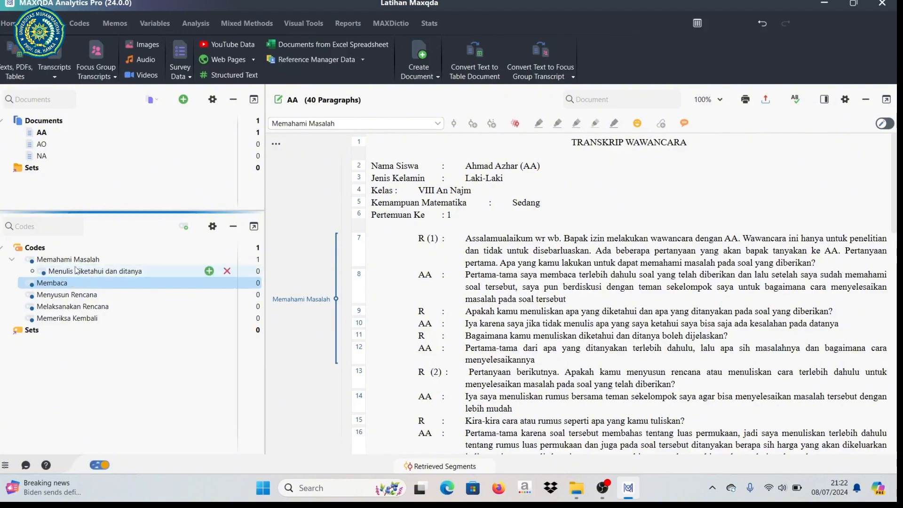
key(ctrl+z)
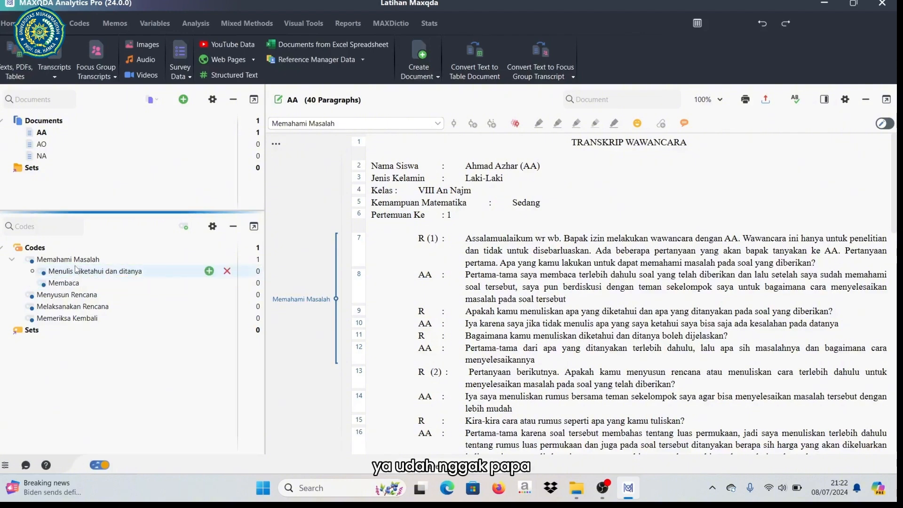
Step: Try to move the Menulis diketahui dan ditanya subcode below Membaca, close its coded segments overview and undo the move
click(90, 275)
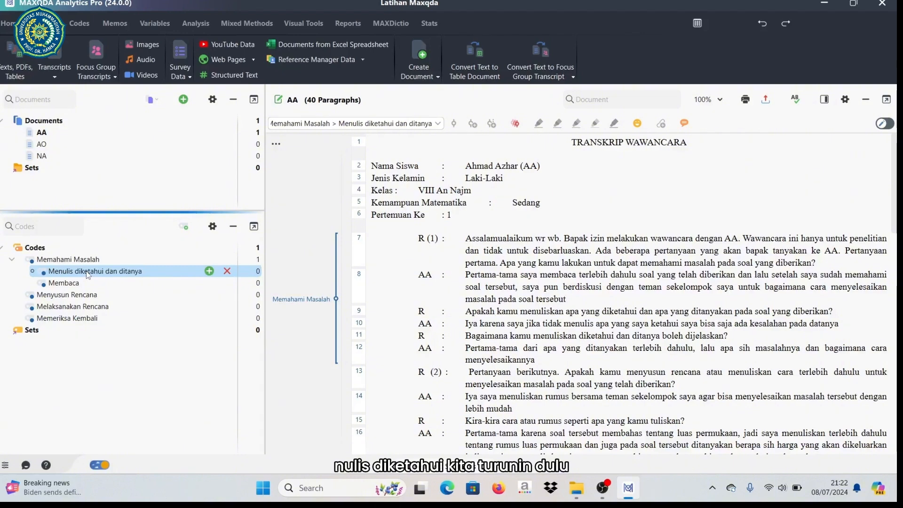
click(89, 273)
click(89, 281)
double_click(89, 273)
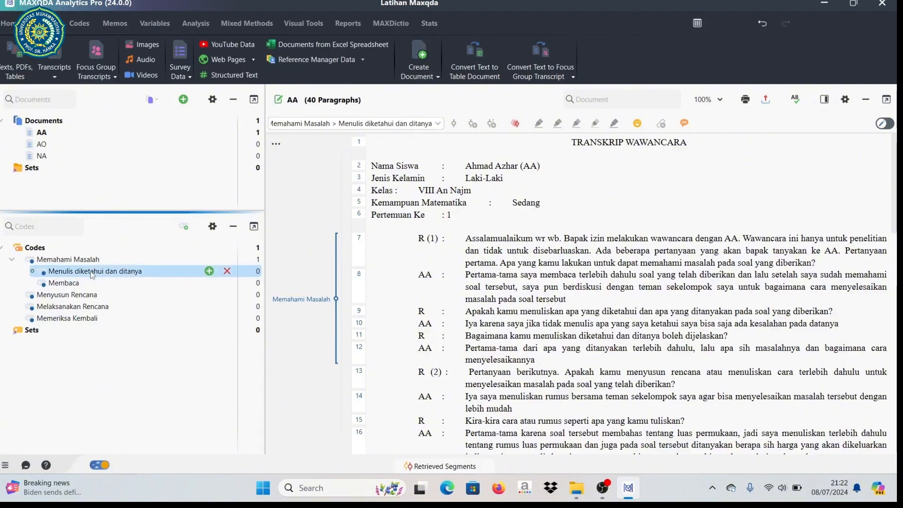
drag(89, 274, 90, 282)
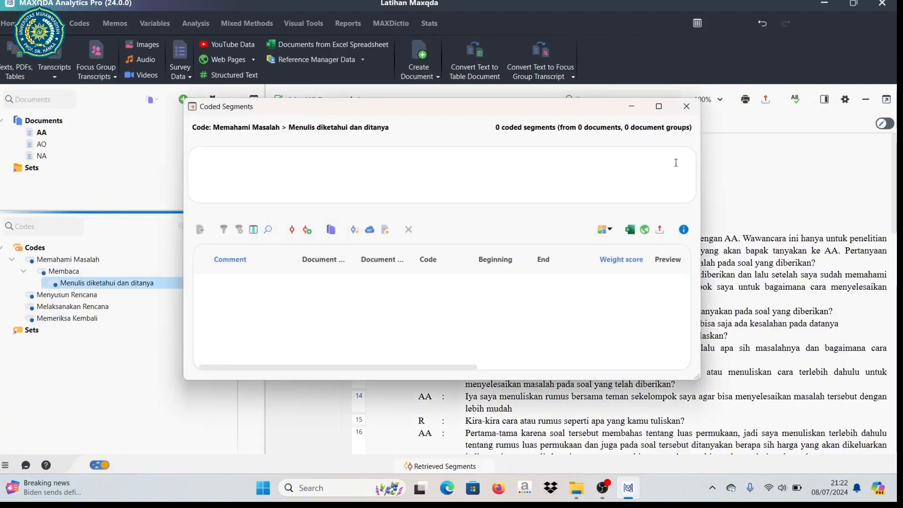
click(687, 107)
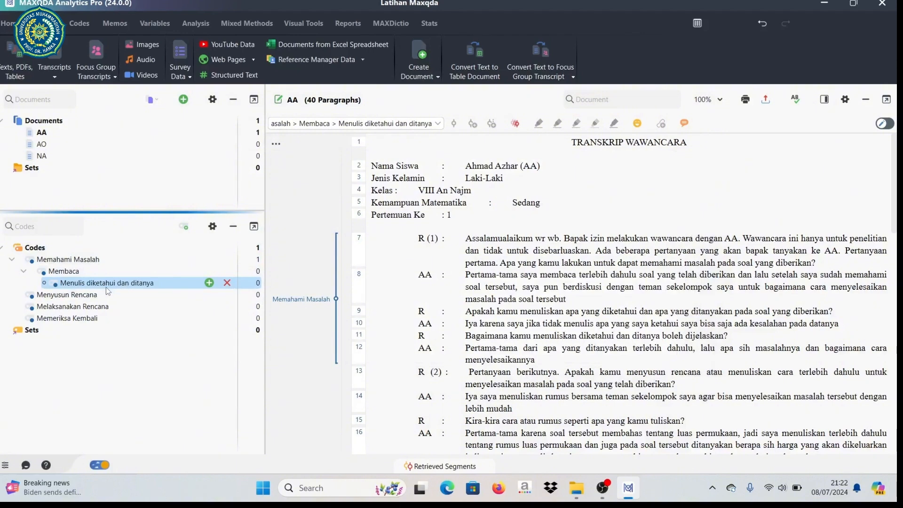
key(ctrl+z)
Step: Review Memahami Masalah, its two subcodes and the passage coded with it in paragraphs 7 to 12
click(76, 261)
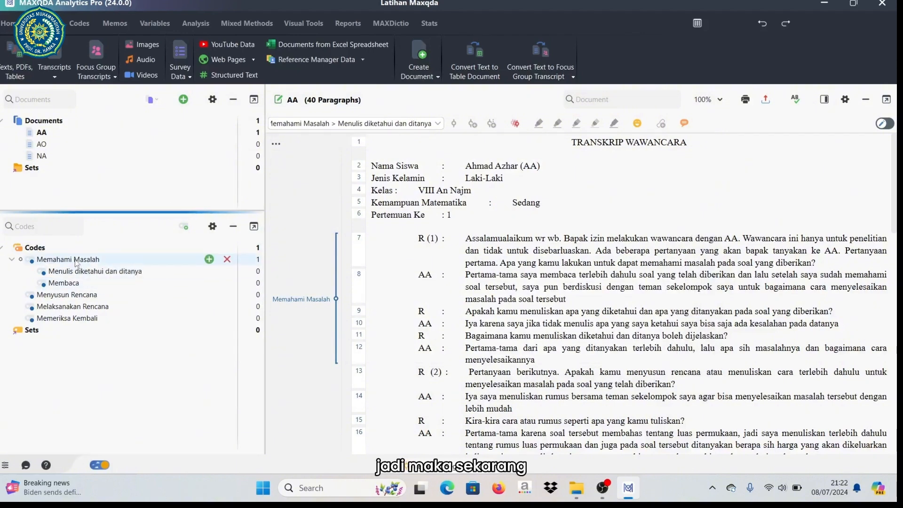
click(76, 283)
click(75, 272)
click(76, 261)
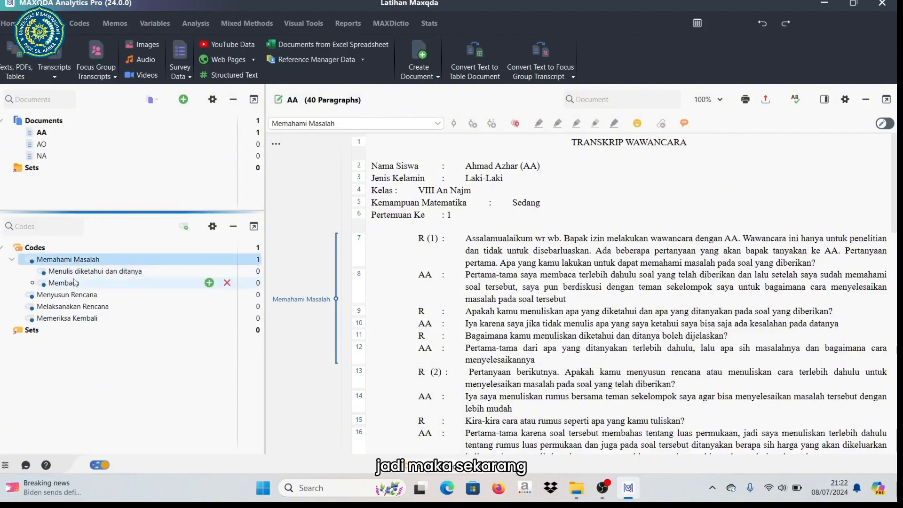
click(75, 282)
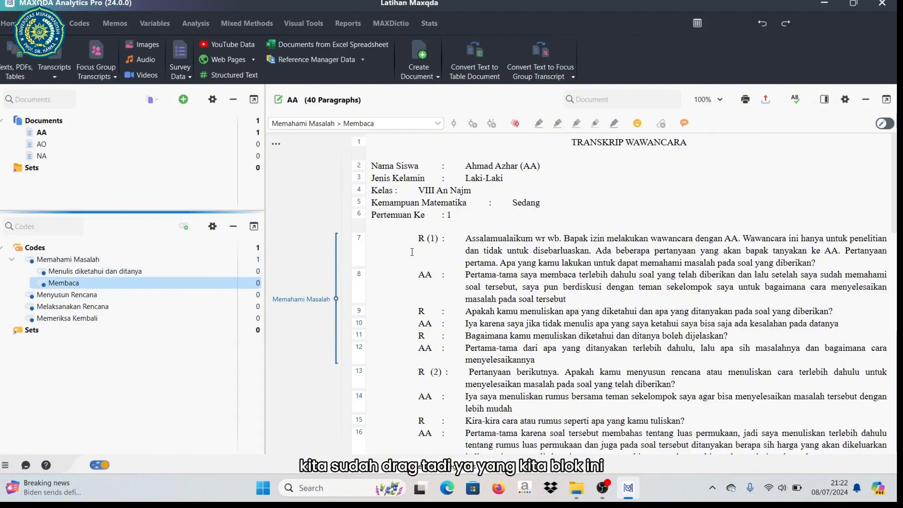
drag(419, 240, 563, 360)
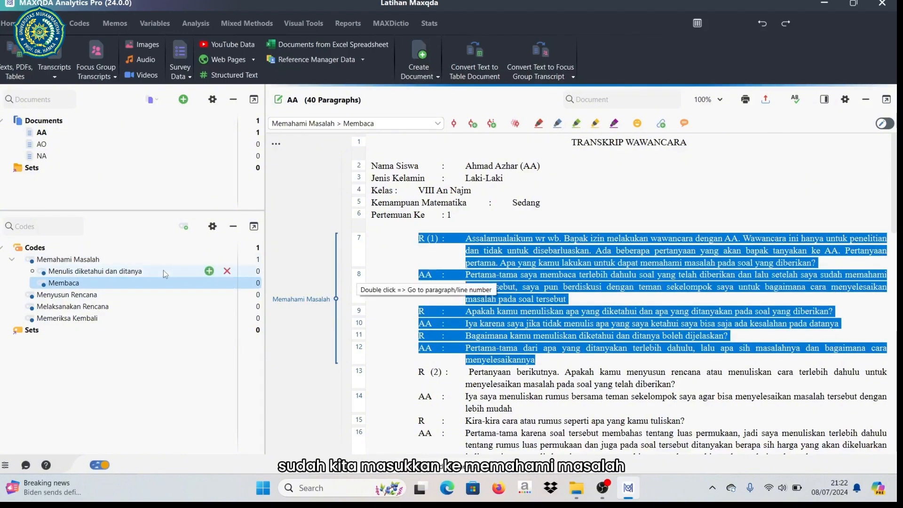
click(80, 260)
click(501, 301)
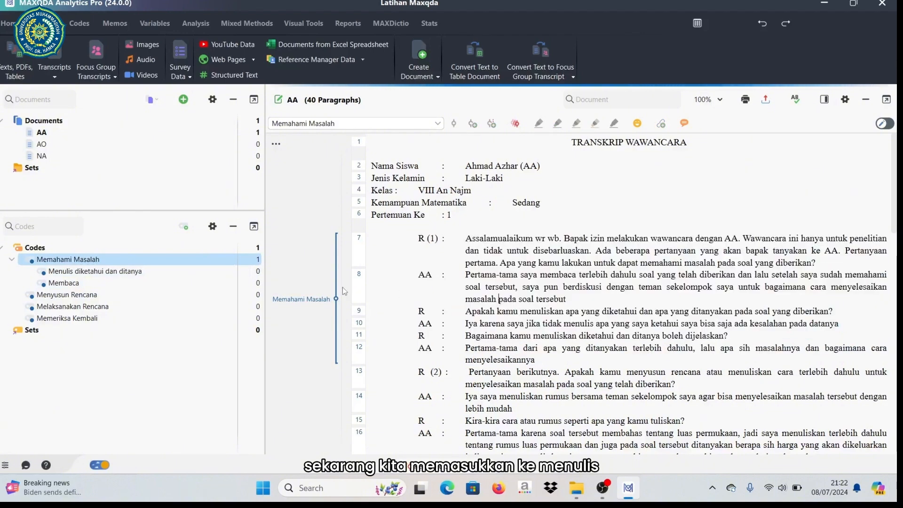
Step: Code paragraphs 7 and 8 of the AA transcript, from R (1) to "masalah pada soal tersebut", with the Membaca subcode
click(98, 283)
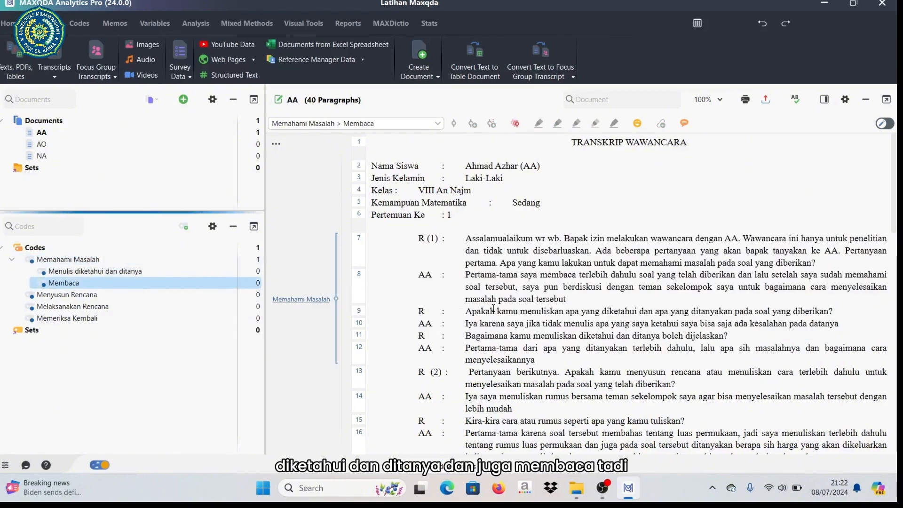
drag(419, 238, 570, 300)
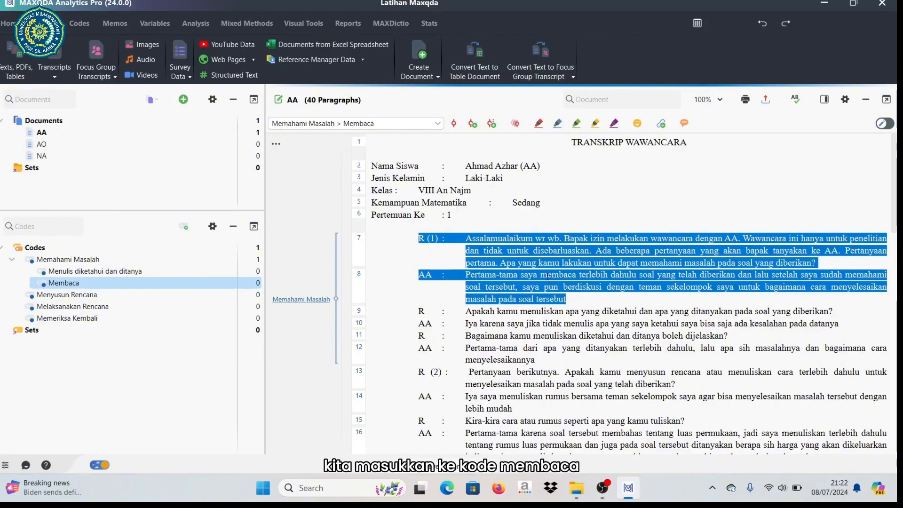
drag(523, 270, 109, 281)
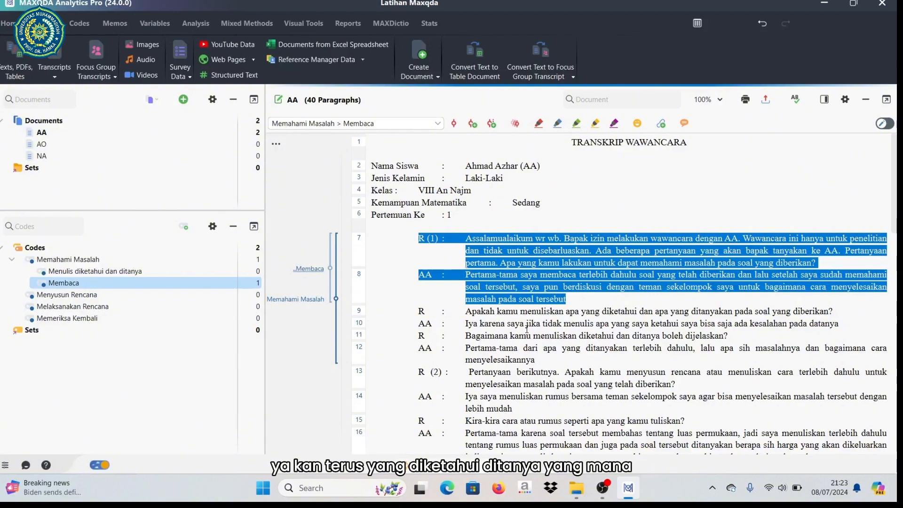
Step: Code paragraphs 9 to 12, up to "menyelesaikannya", with the Menulis diketahui dan ditanya subcode
click(526, 333)
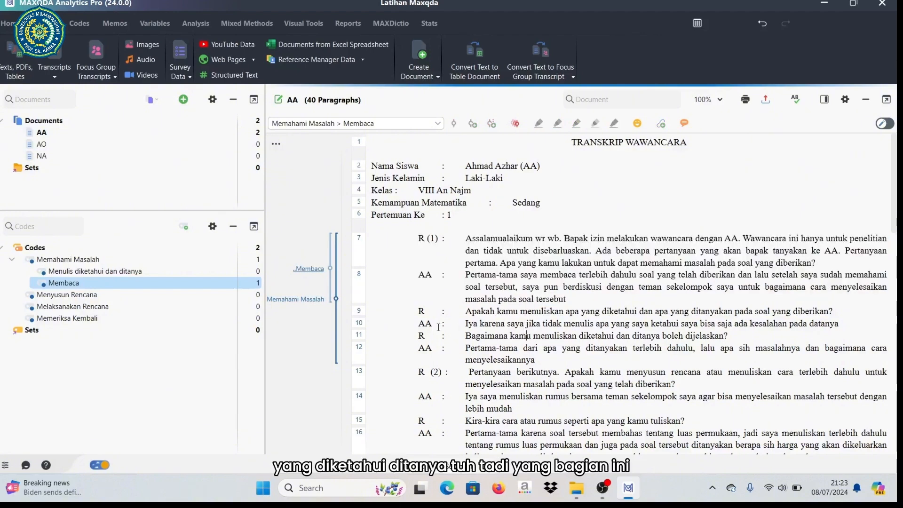
drag(422, 312, 553, 354)
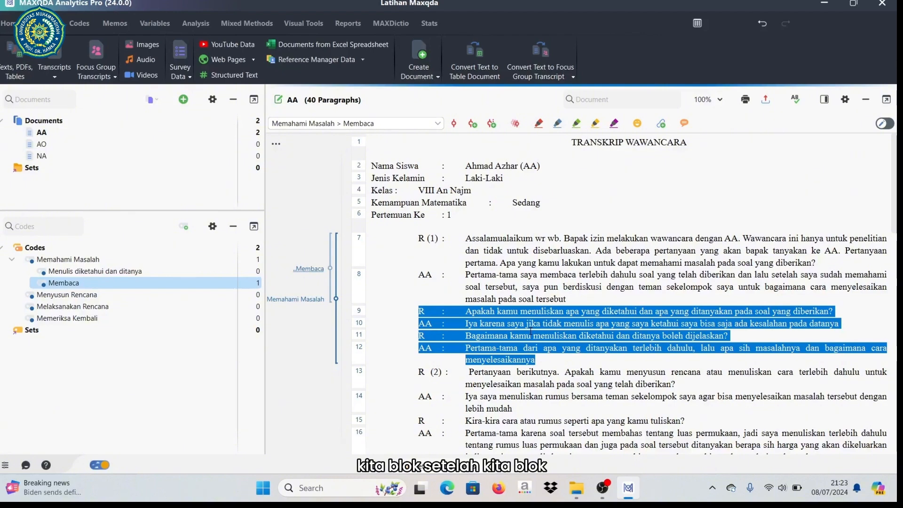
drag(431, 297, 153, 269)
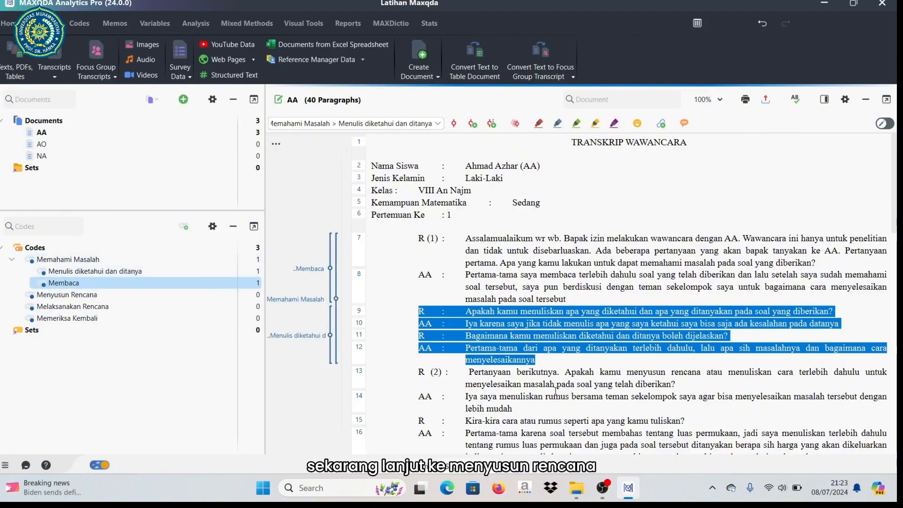
Step: Locate "menuliskan rumus" in the paragraph 14 answer and add a Menuliskan Rumus subcode under Menyusun Rencana, keeping the parent code's color
click(65, 297)
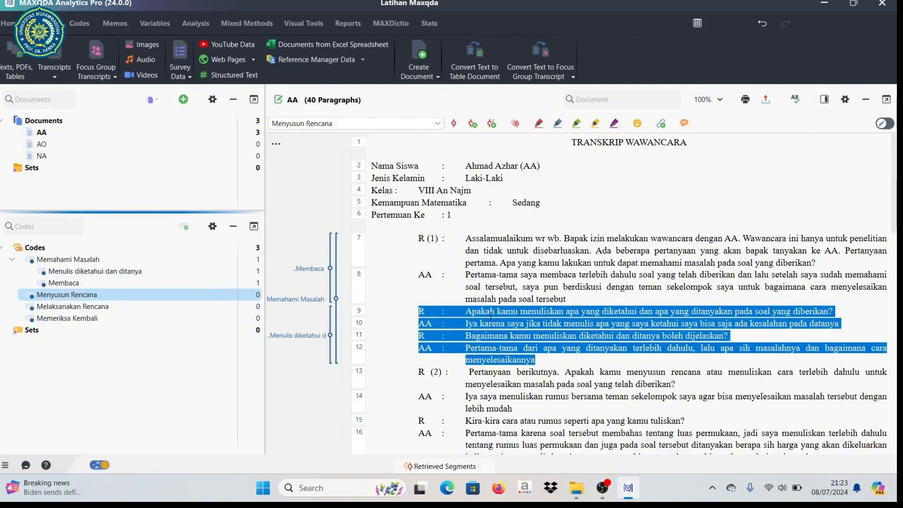
scroll(492, 315, down, 3)
scroll(492, 315, down, 2)
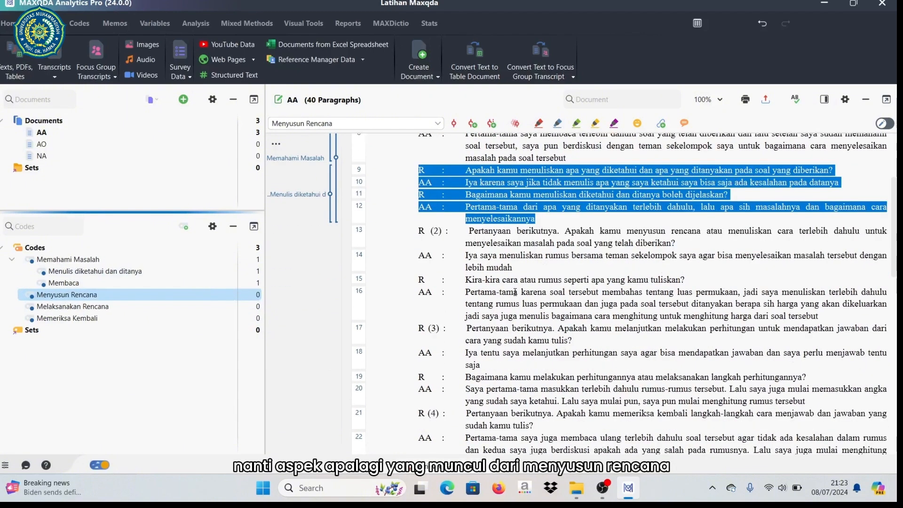
scroll(515, 282, down, 1)
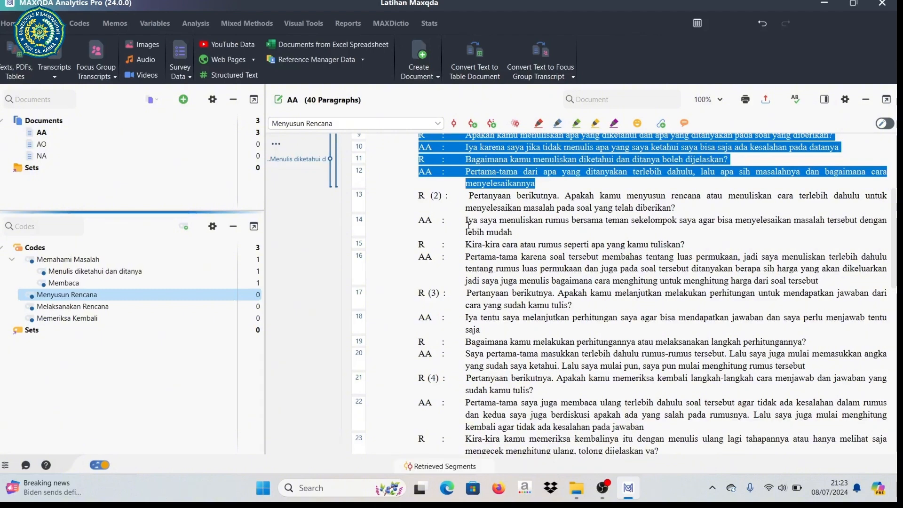
drag(468, 221, 568, 222)
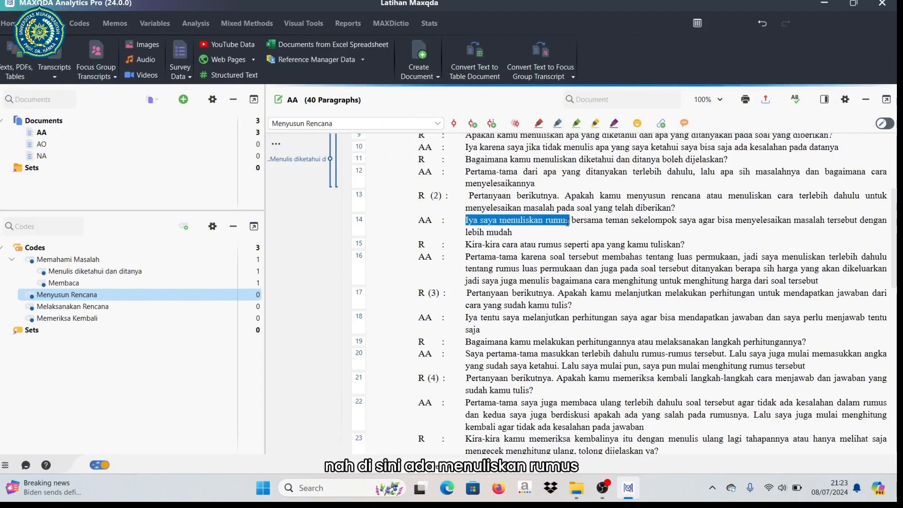
click(540, 232)
drag(499, 221, 565, 225)
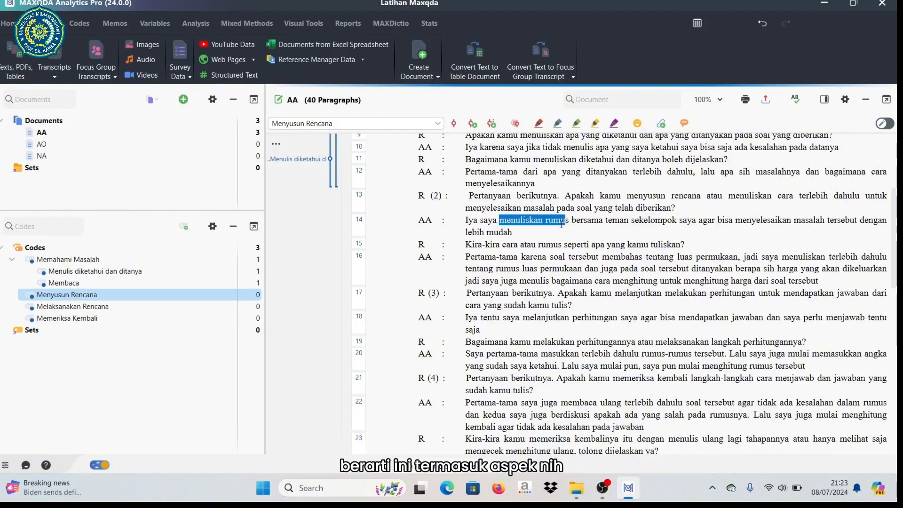
click(502, 221)
drag(500, 220, 569, 222)
click(73, 359)
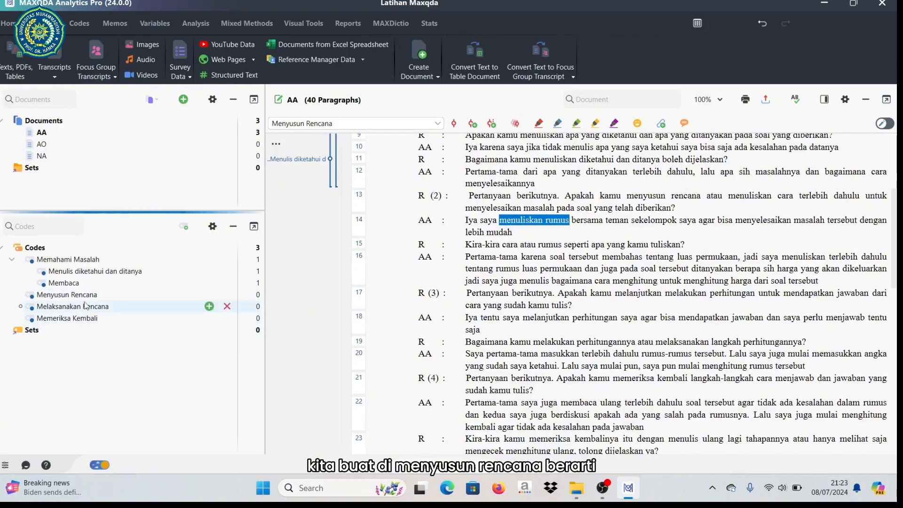
click(209, 295)
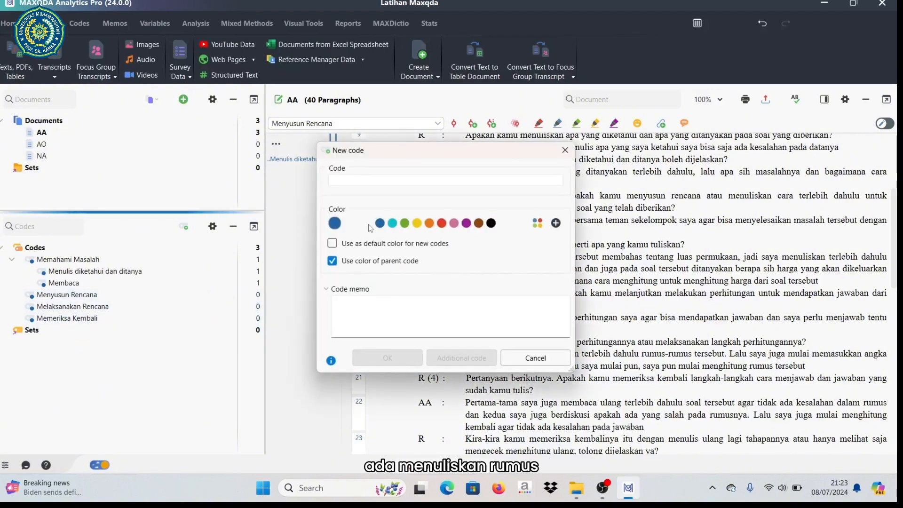
text(M)
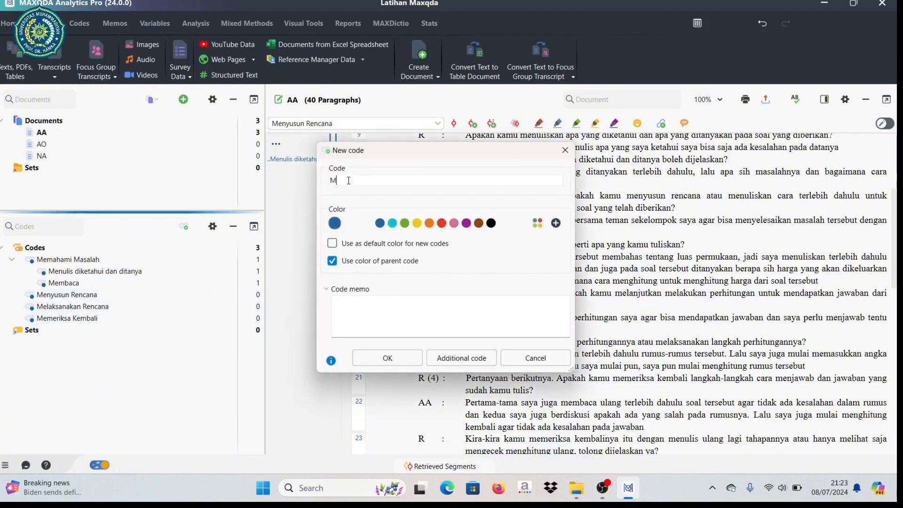
text(enuli)
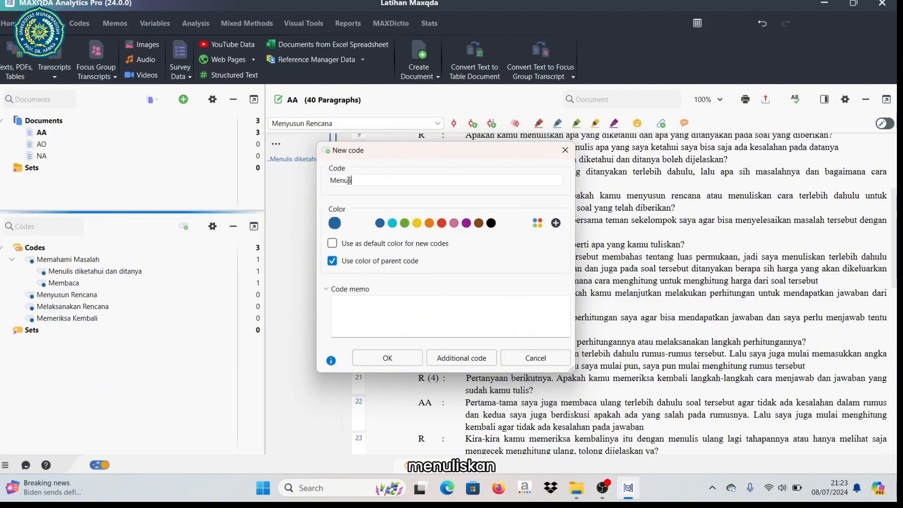
text(skan)
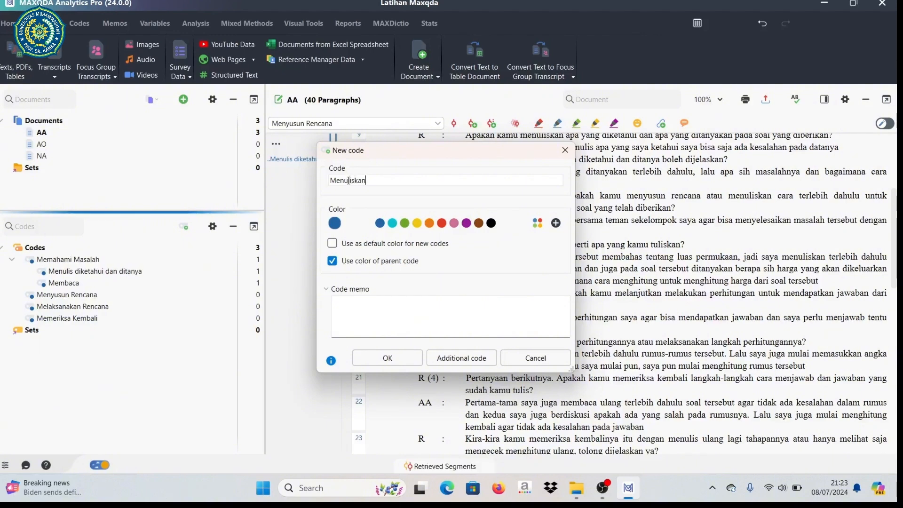
text( Rumus)
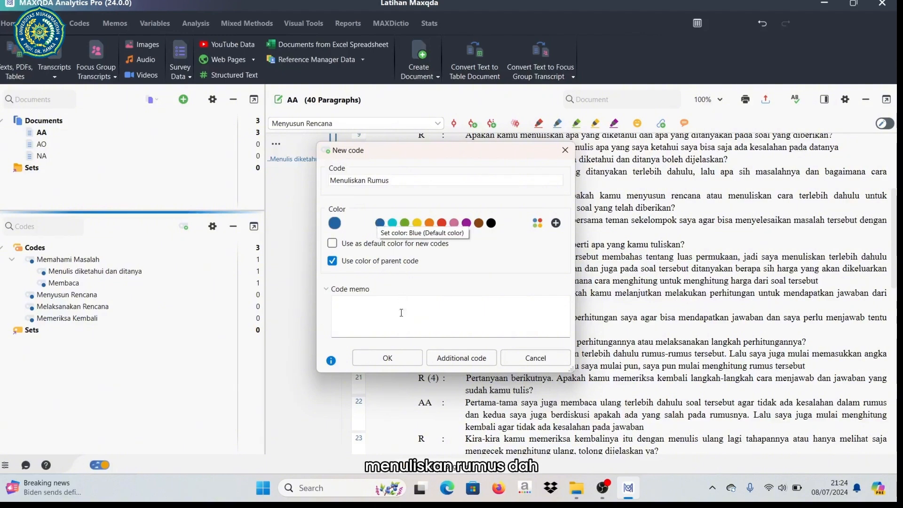
click(400, 356)
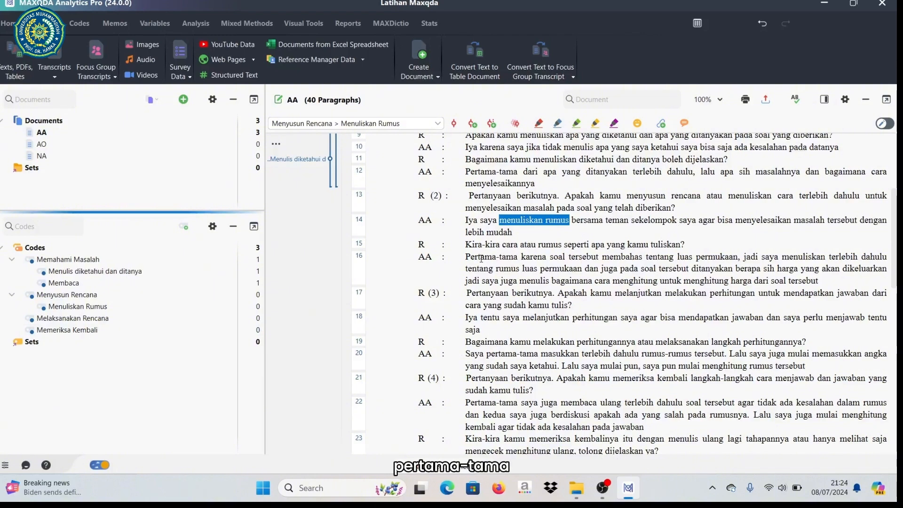
Step: Read the paragraph 16 answer about writing how to calculate and add a Menulis cara menghitung subcode under Menyusun Rencana
drag(467, 256, 574, 275)
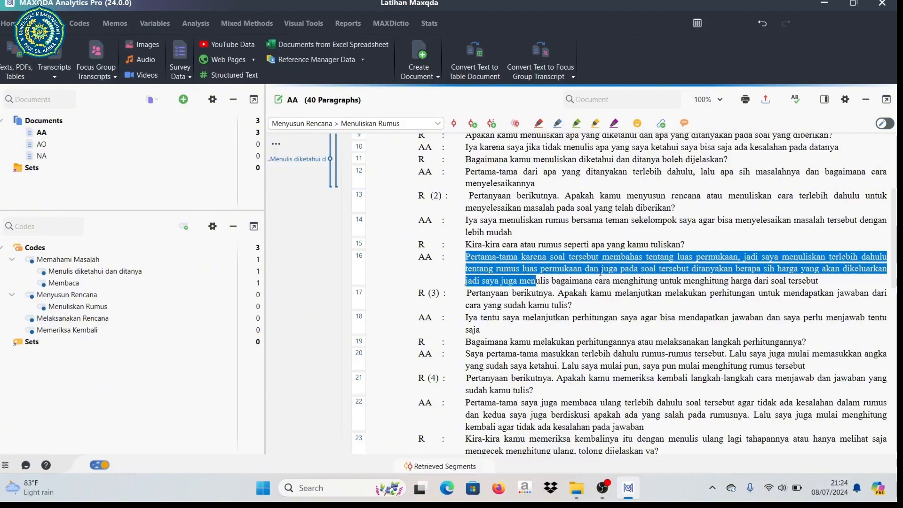
click(585, 280)
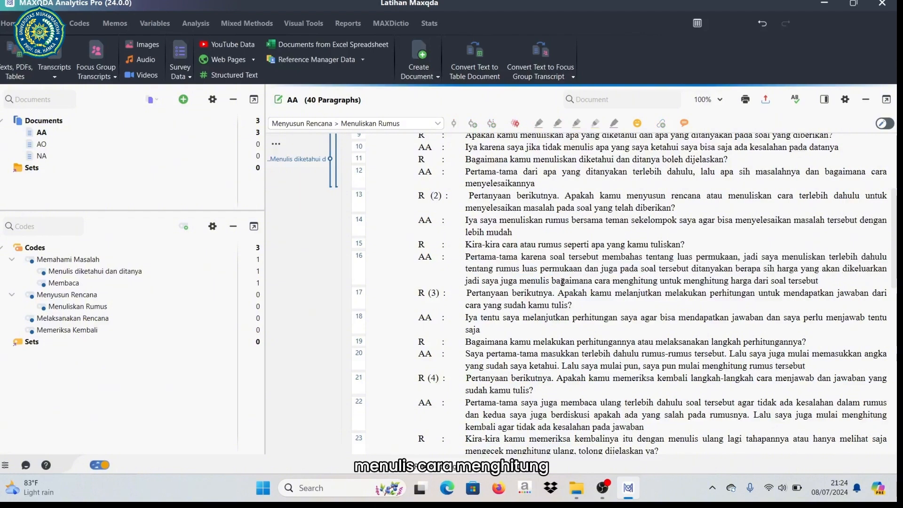
drag(522, 281, 655, 282)
click(657, 281)
click(209, 294)
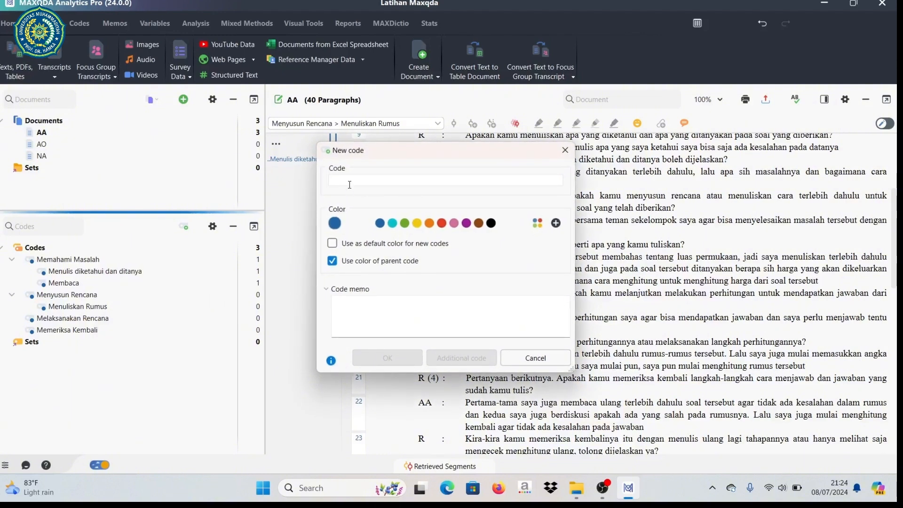
text(Menu)
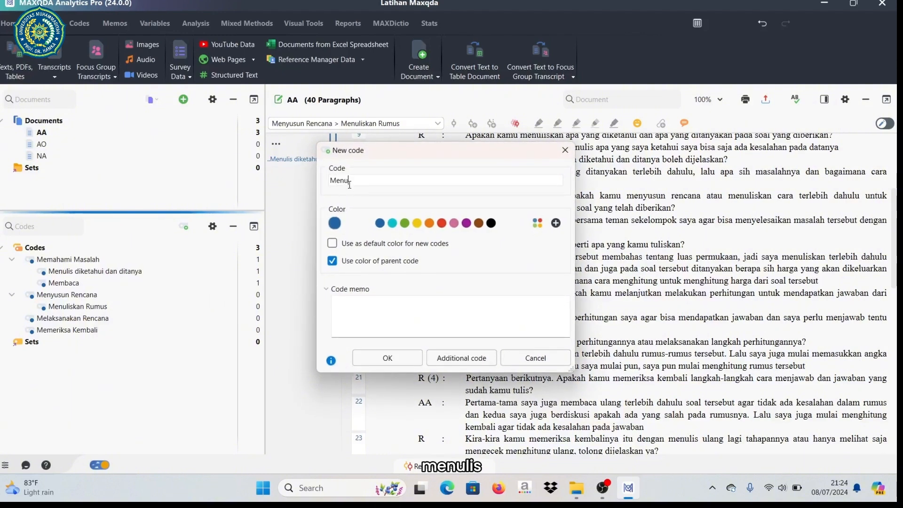
text(lis cara m)
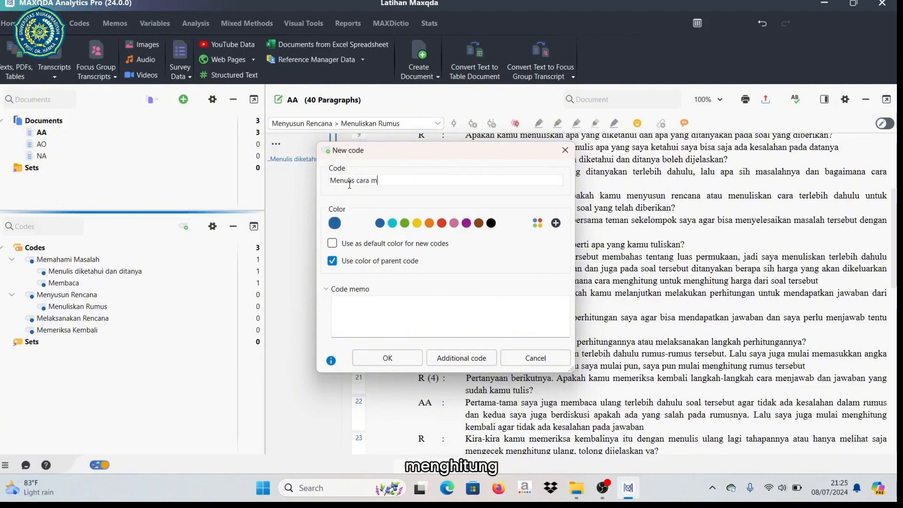
text(enghitung)
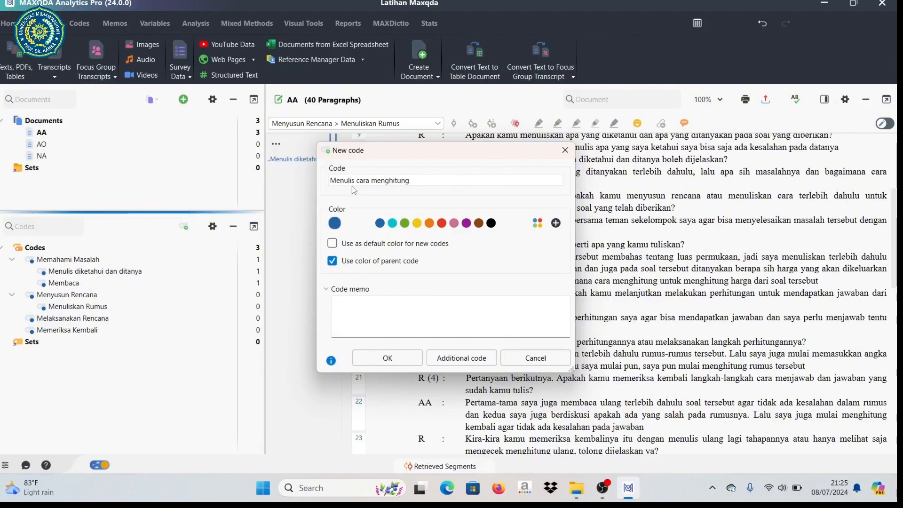
click(394, 365)
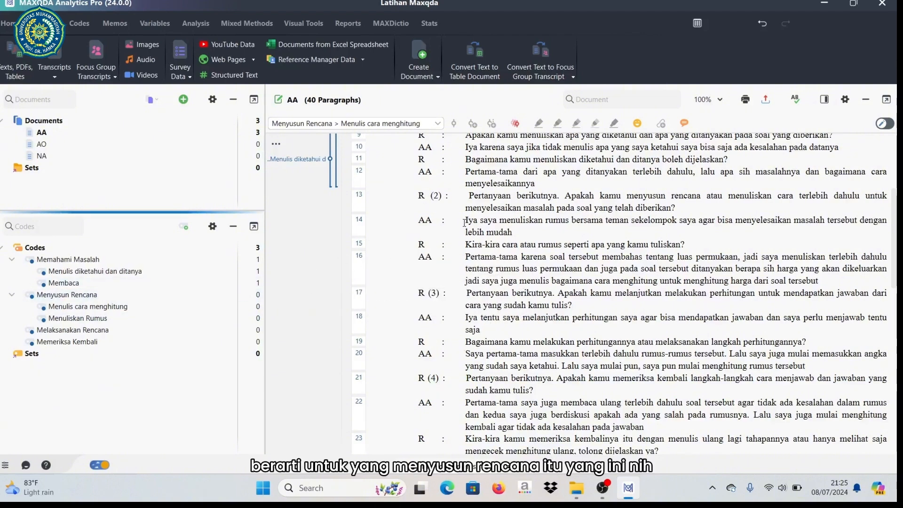
Step: Code paragraphs 13 to 16, starting at R (2), with Menyusun Rencana, and paragraphs 13 and 14 with its Menuliskan Rumus subcode
drag(418, 196, 840, 279)
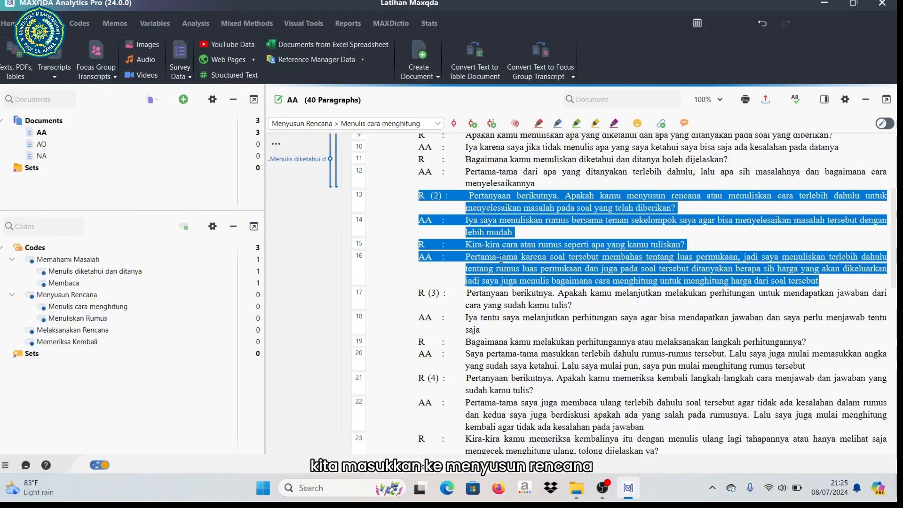
drag(359, 239, 94, 295)
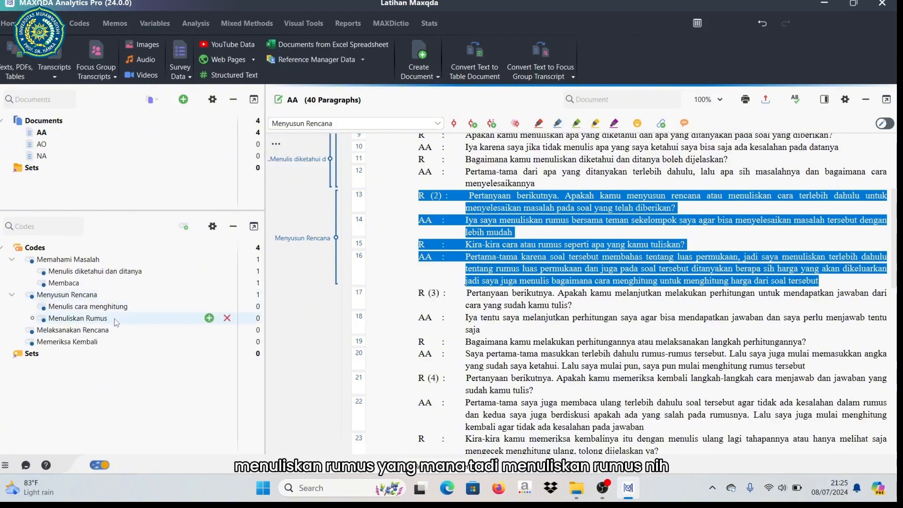
click(535, 280)
drag(419, 195, 112, 320)
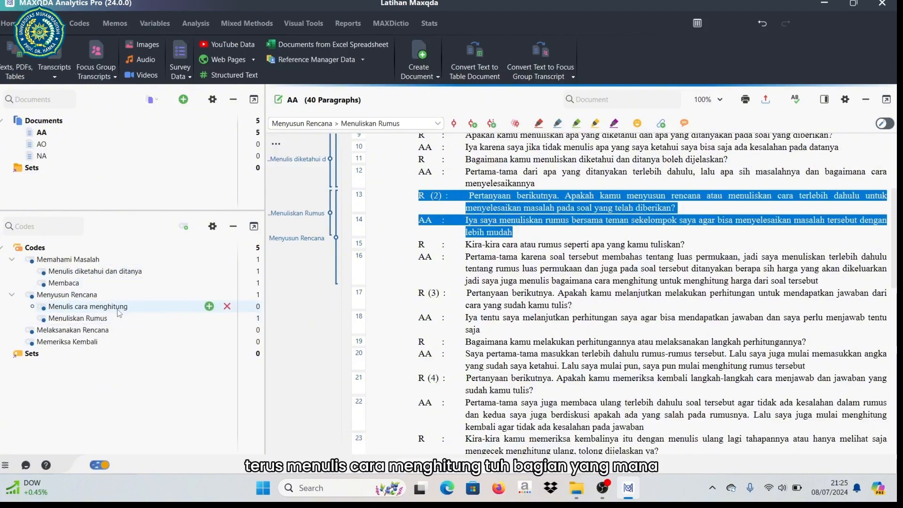
Step: Code paragraphs 15 and 16, up to "harga dari soal tersebut", with the Menulis cara menghitung subcode
click(432, 276)
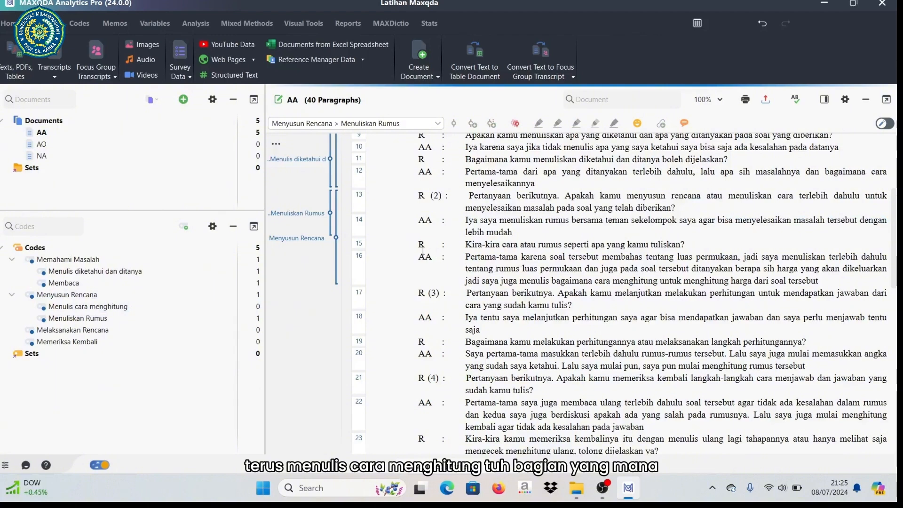
drag(419, 244, 837, 281)
drag(664, 269, 145, 309)
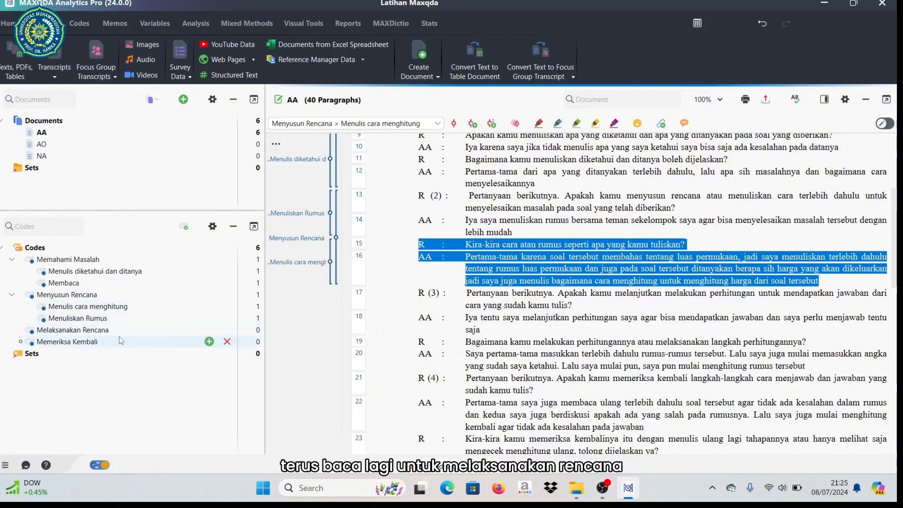
Step: Read paragraphs 17 to 20 for how the plan is carried out, marking the paragraph 20 phrases about entering formulas and numbers
scroll(362, 311, down, 1)
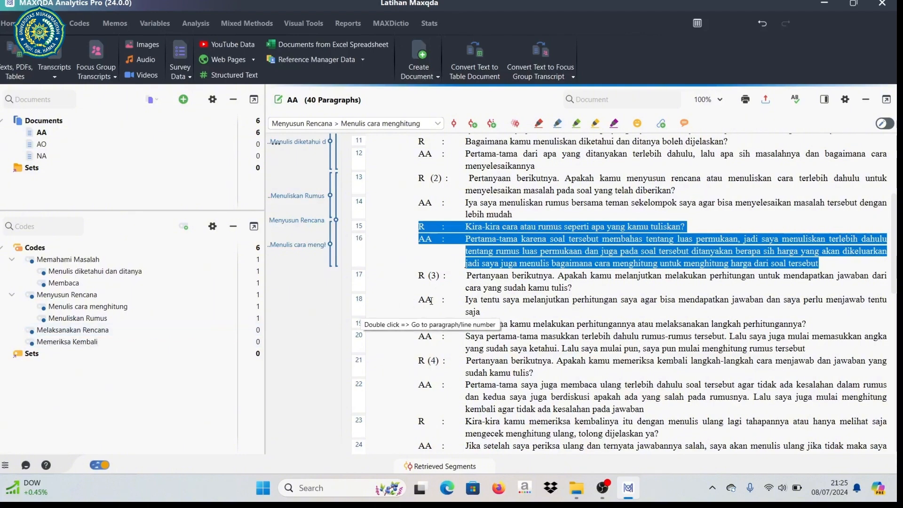
scroll(507, 290, down, 2)
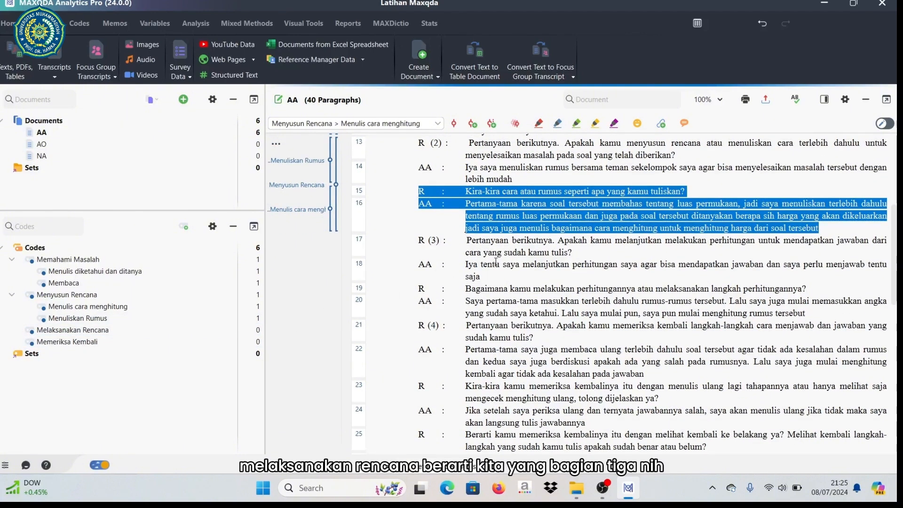
scroll(476, 250, down, 1)
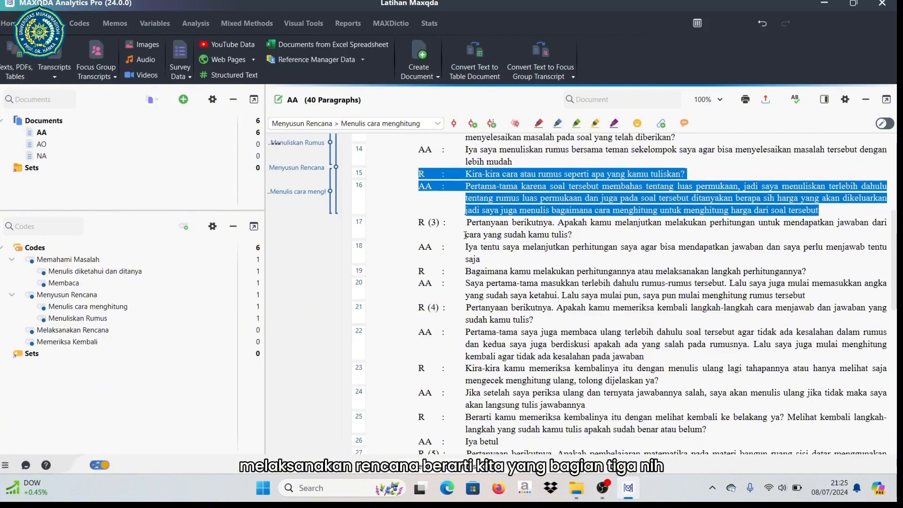
click(481, 229)
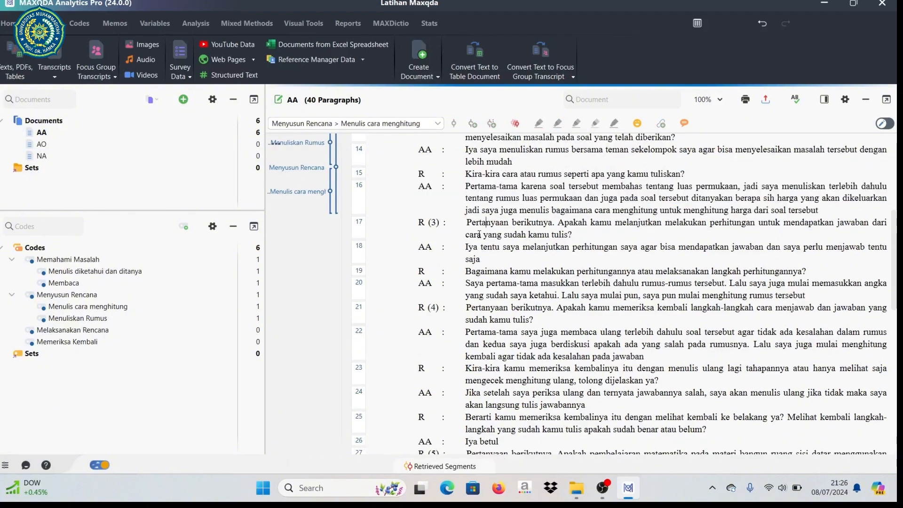
scroll(515, 263, down, 1)
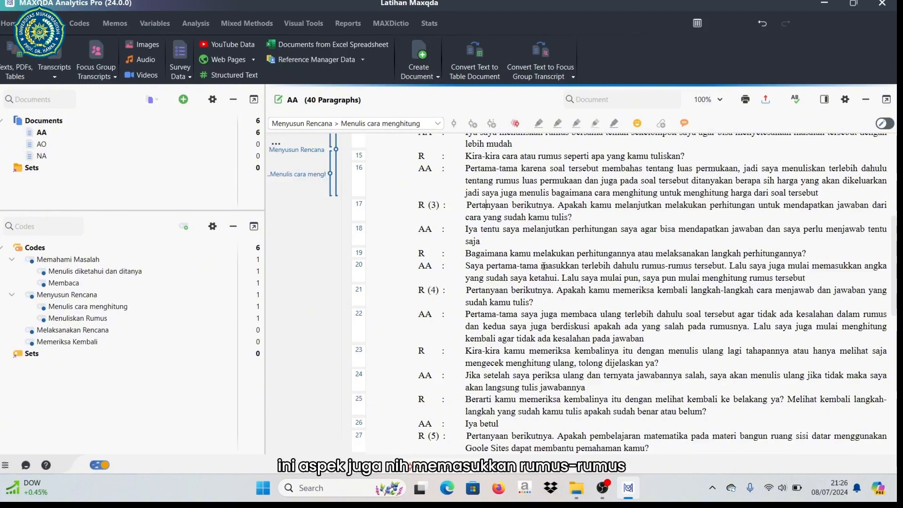
drag(538, 265, 731, 266)
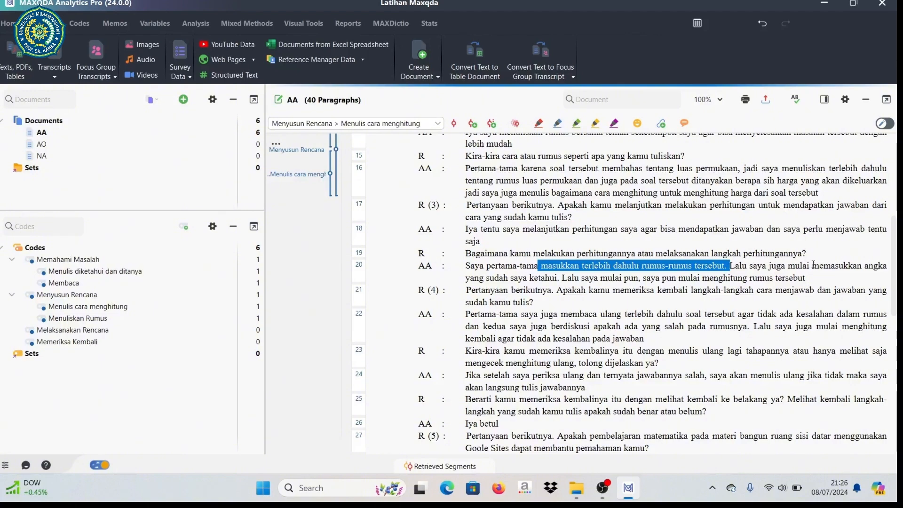
drag(813, 266, 872, 265)
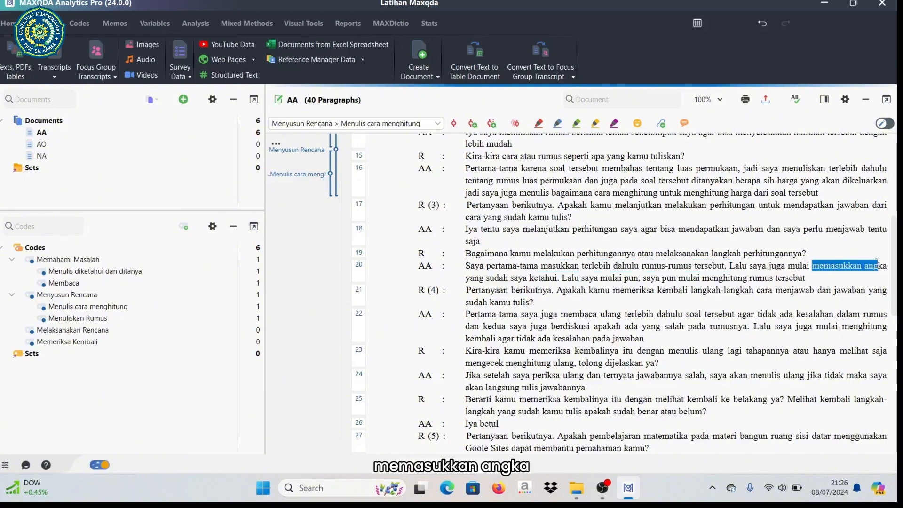
drag(877, 265, 883, 264)
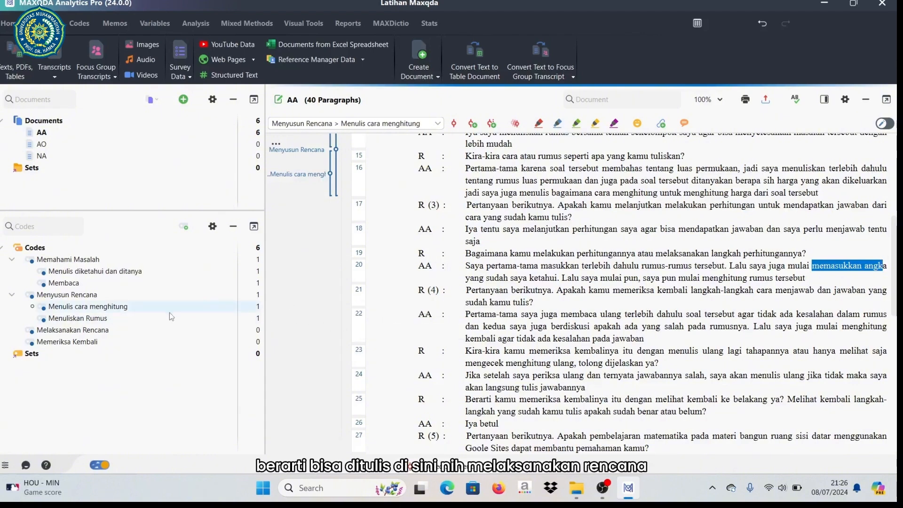
Step: Add a Memasukkan Rumus dan Angka subcode under Melaksanakan Rencana, keeping the parent code's color
mouse_move(96, 328)
click(210, 330)
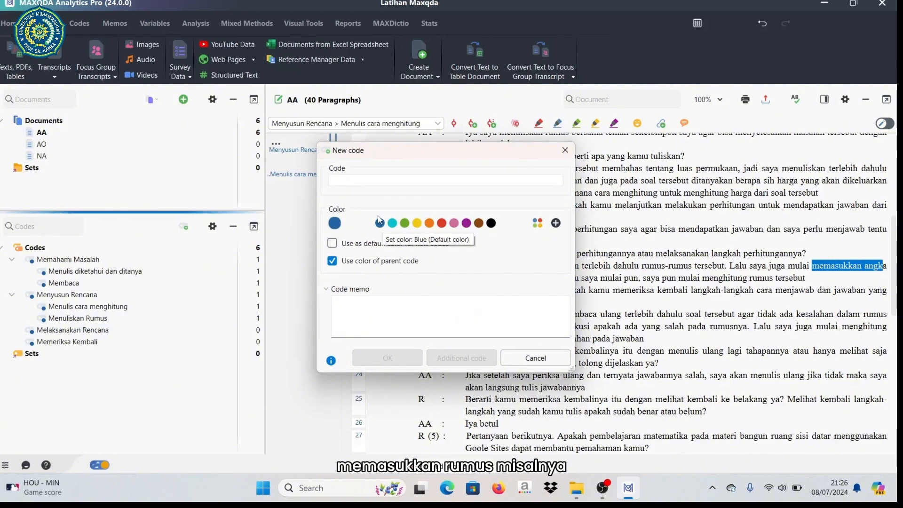
text(Memasuk)
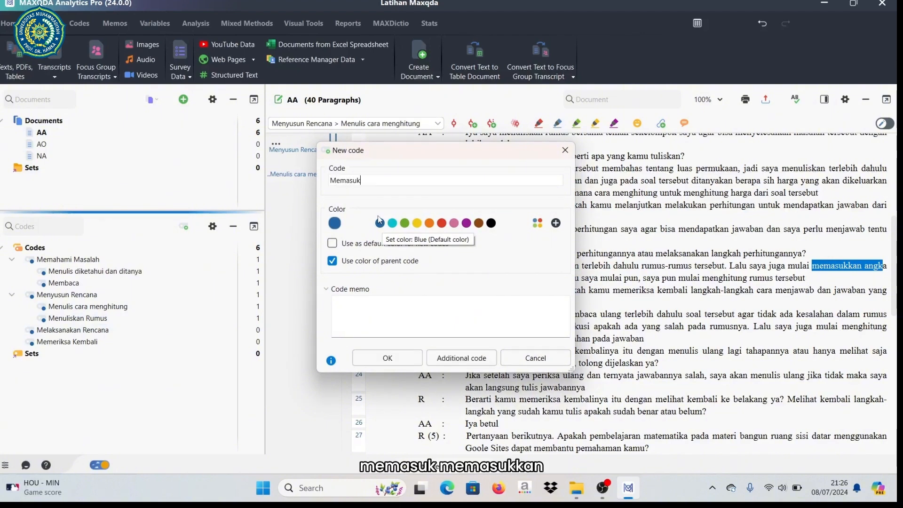
text(kan )
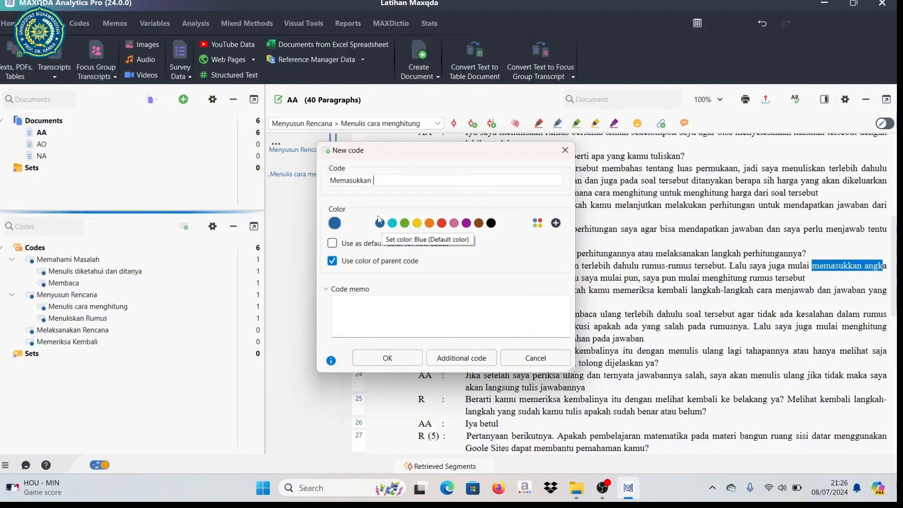
text(Rums)
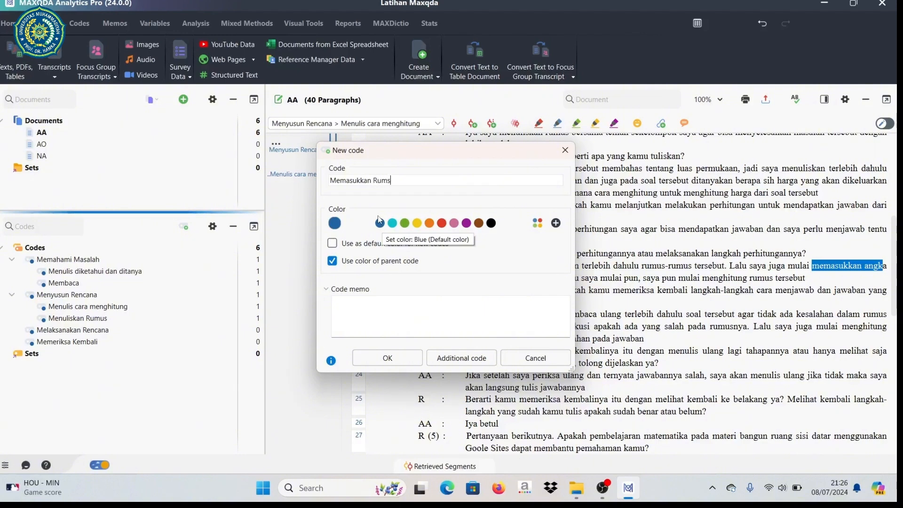
key(BackSpace)
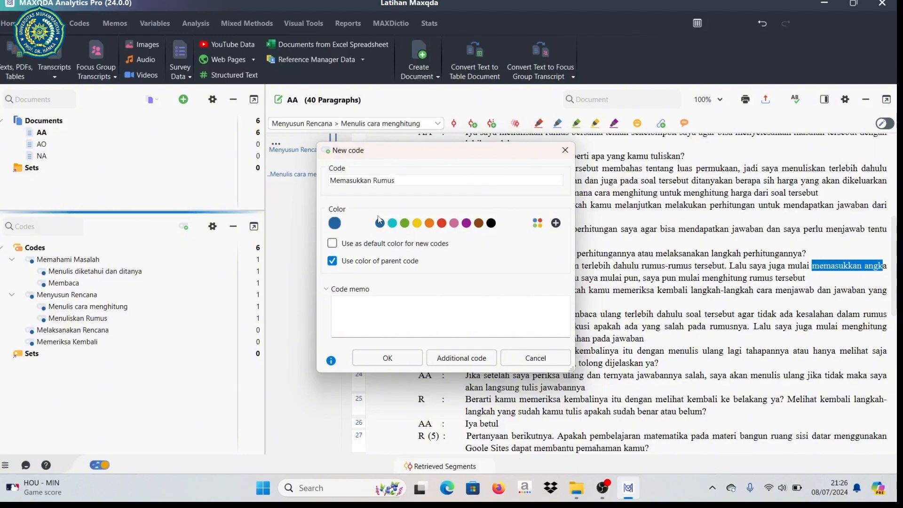
text(us )
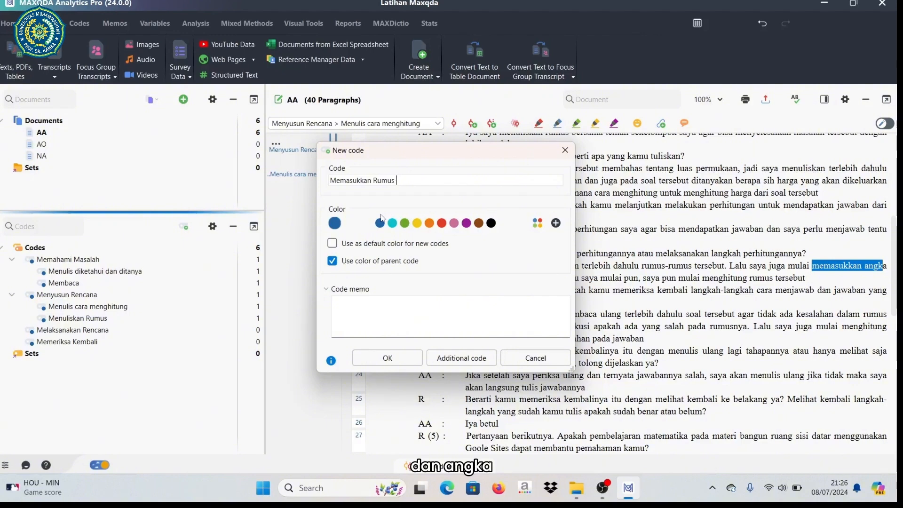
text(dan )
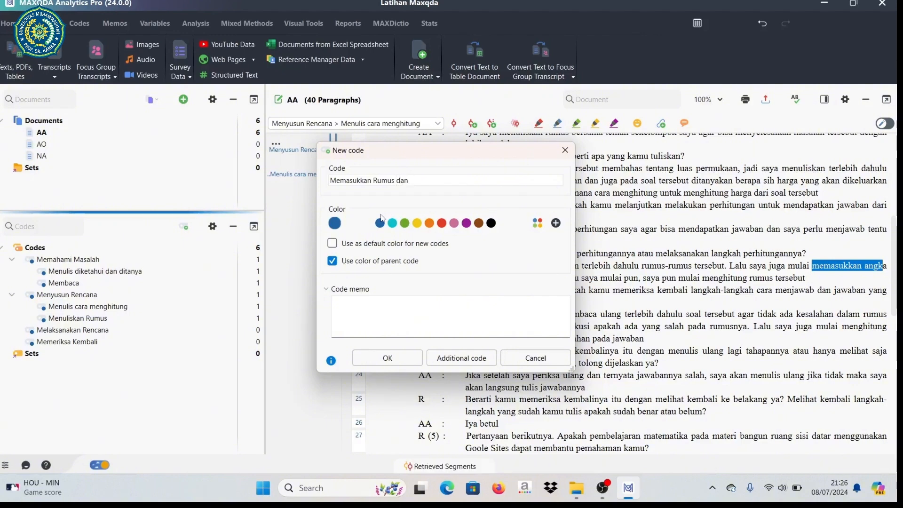
text(Angk)
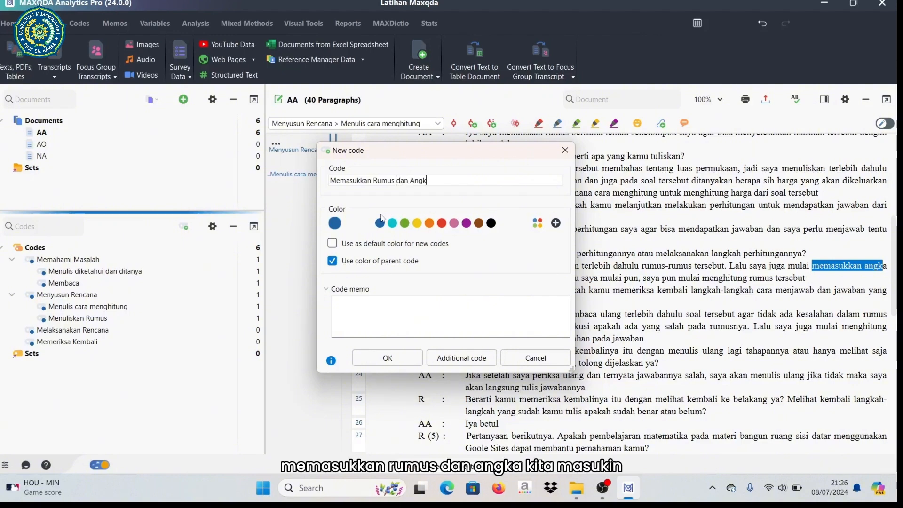
text(a)
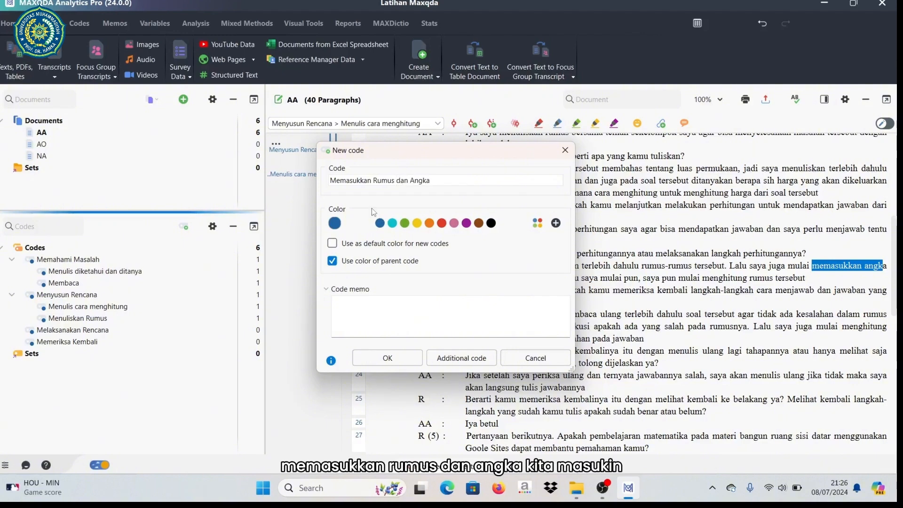
click(400, 358)
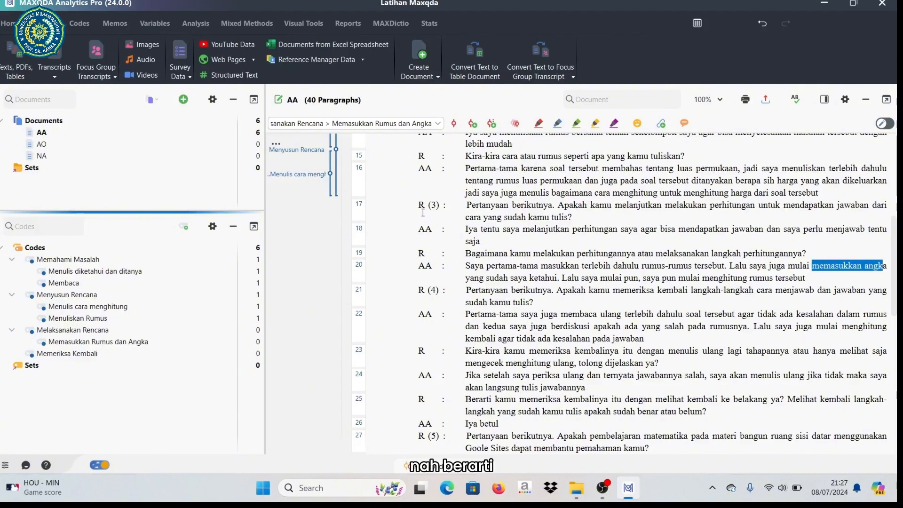
Step: Code paragraphs 17 to 20 with Melaksanakan Rencana, and paragraphs 19 and 20 with its Memasukkan Rumus dan Angka subcode
drag(420, 205, 822, 277)
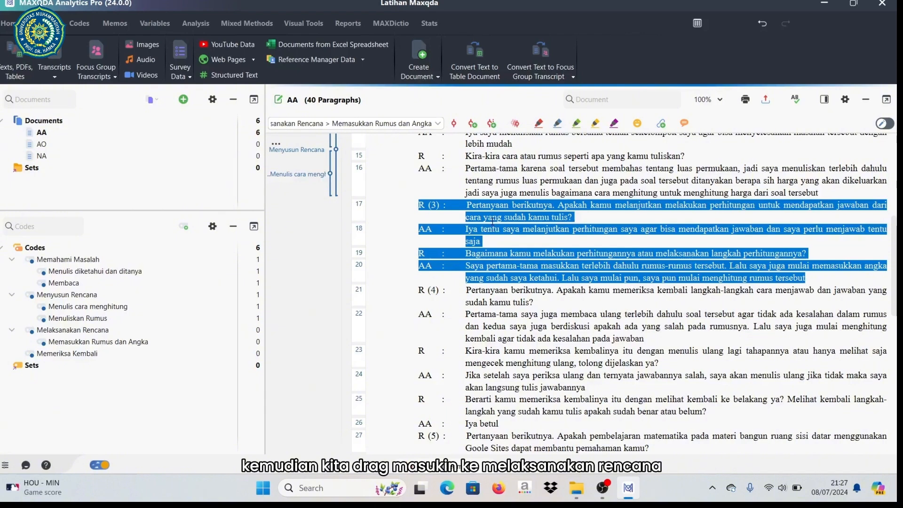
drag(560, 245, 123, 332)
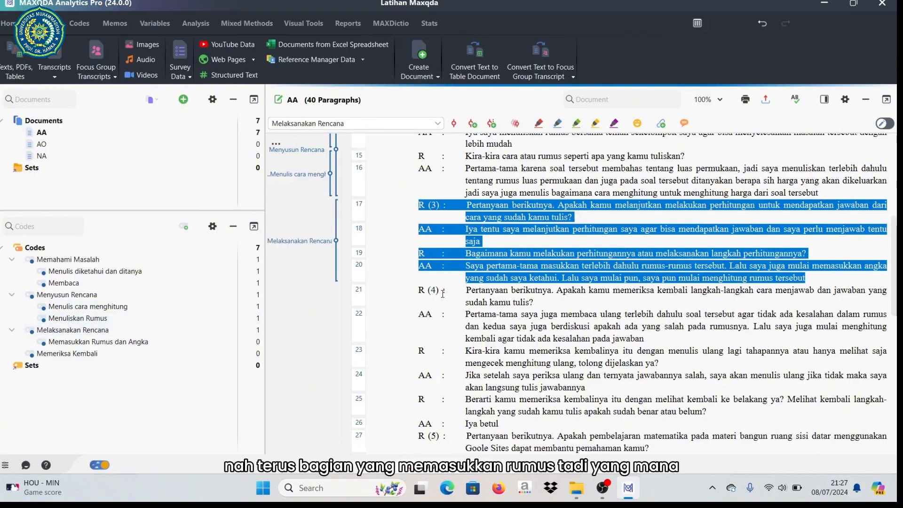
drag(419, 253, 807, 278)
drag(512, 267, 114, 345)
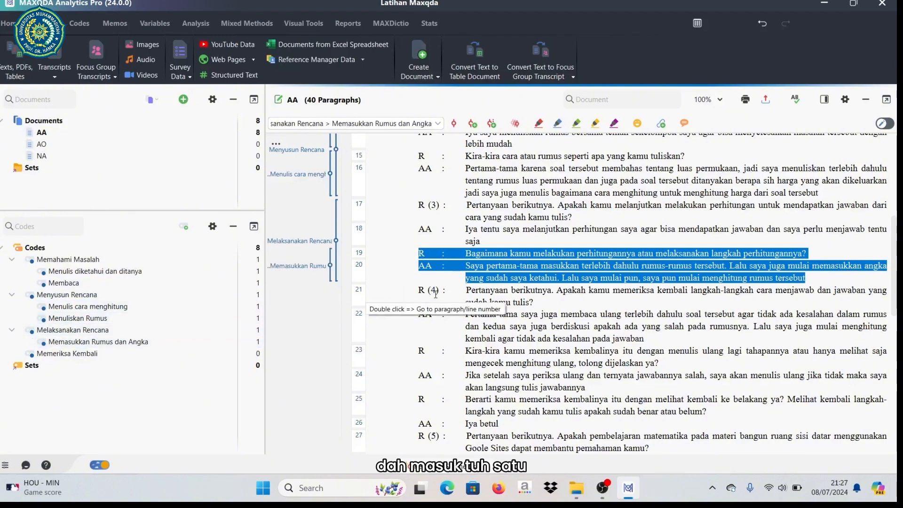
Step: Locate "membaca ulang terlebih dahulu soal" in the paragraph 22 answer and add a Membaca ulang soal subcode under Memeriksa Kembali
scroll(553, 290, down, 1)
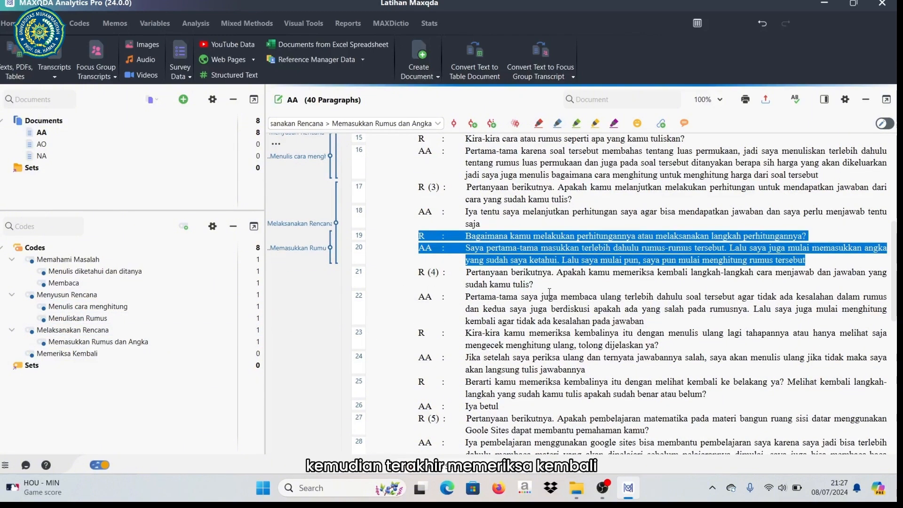
click(502, 297)
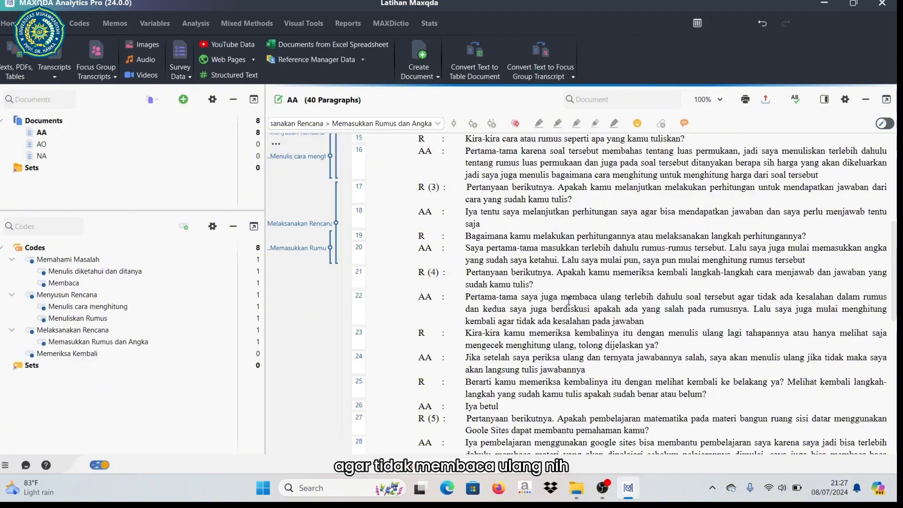
drag(561, 296, 715, 297)
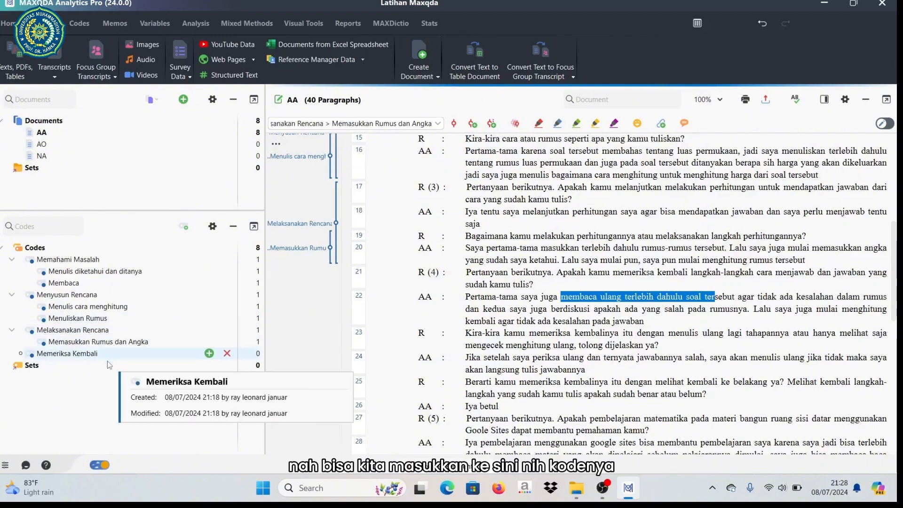
click(209, 354)
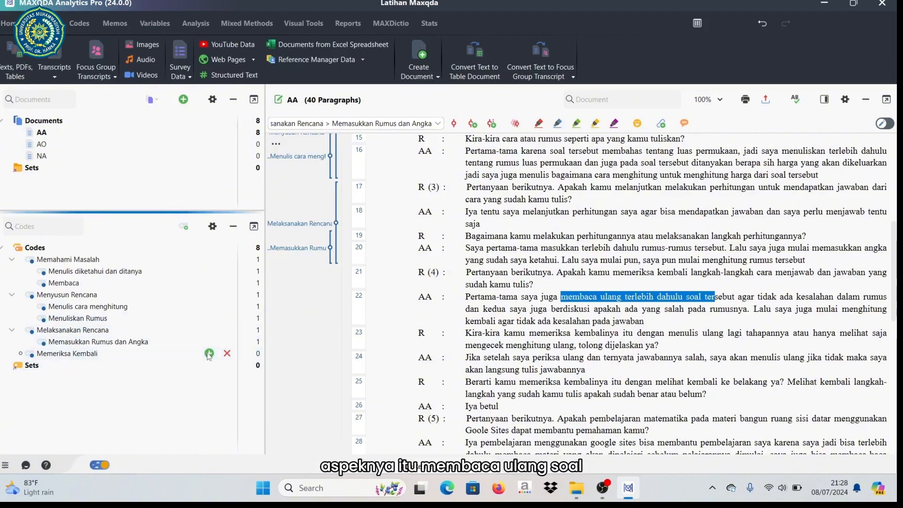
text(M)
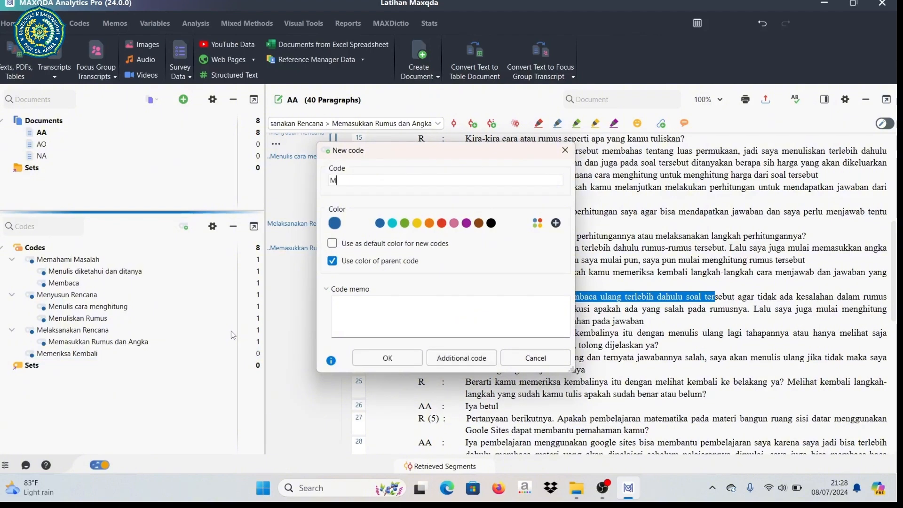
text(enm)
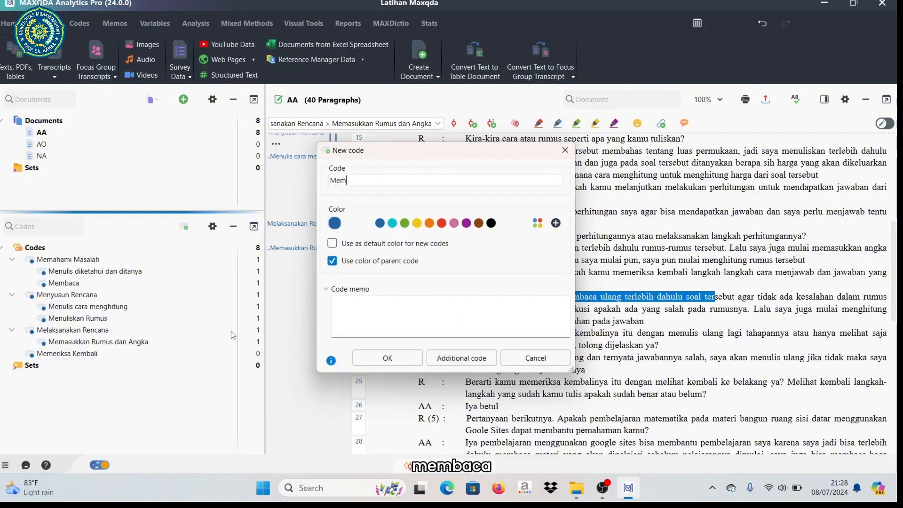
text(baca ula)
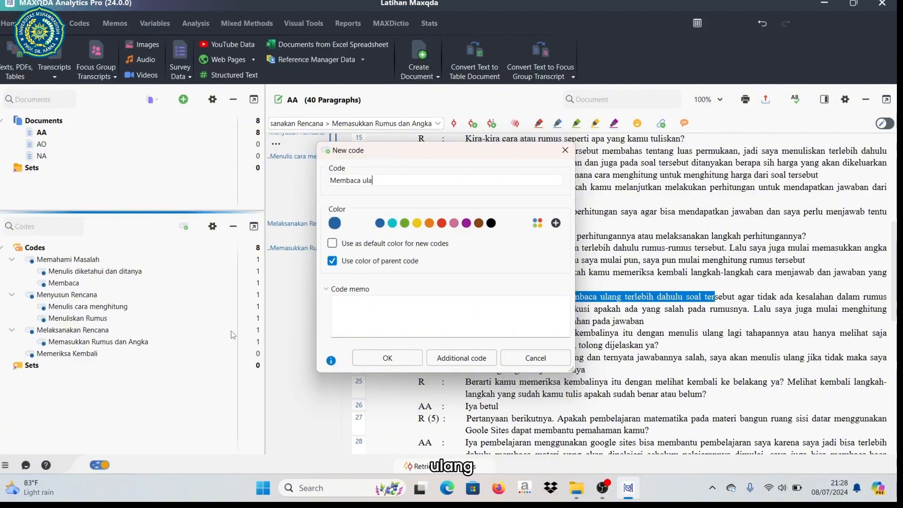
text(ng soal)
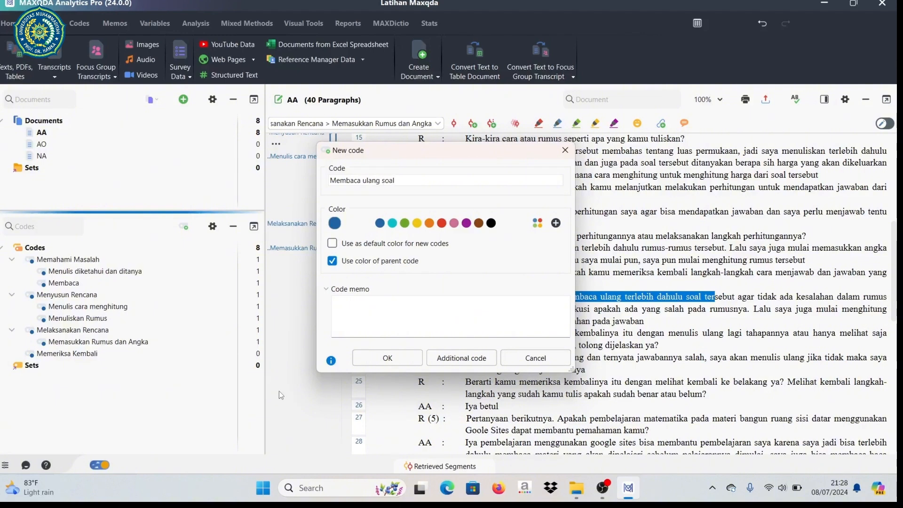
click(388, 358)
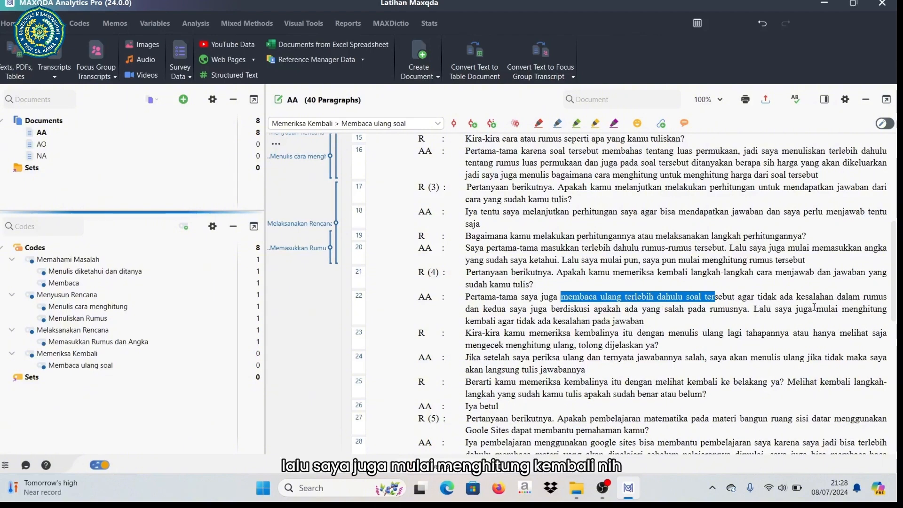
Step: Locate "mulai menghitung kembali" in the paragraph 22 answer and add a Menghitung ulang subcode under Memeriksa Kembali
drag(819, 310, 497, 321)
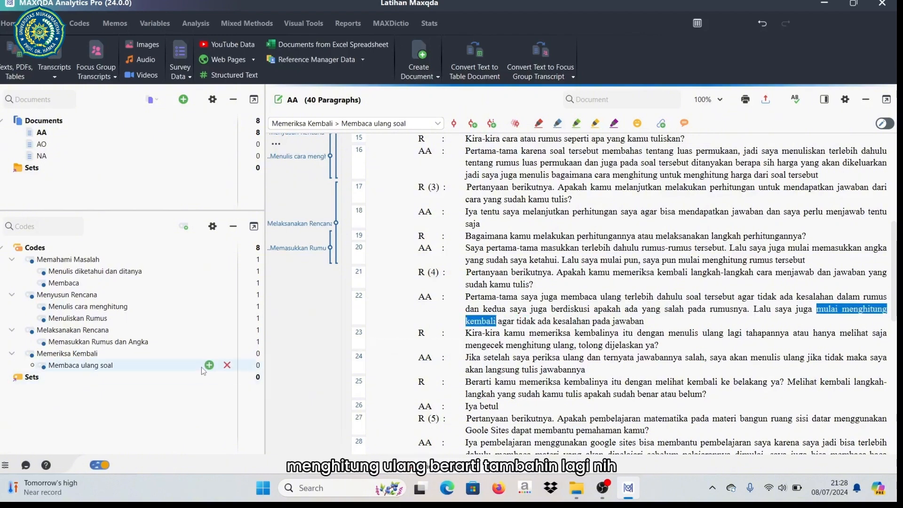
click(227, 353)
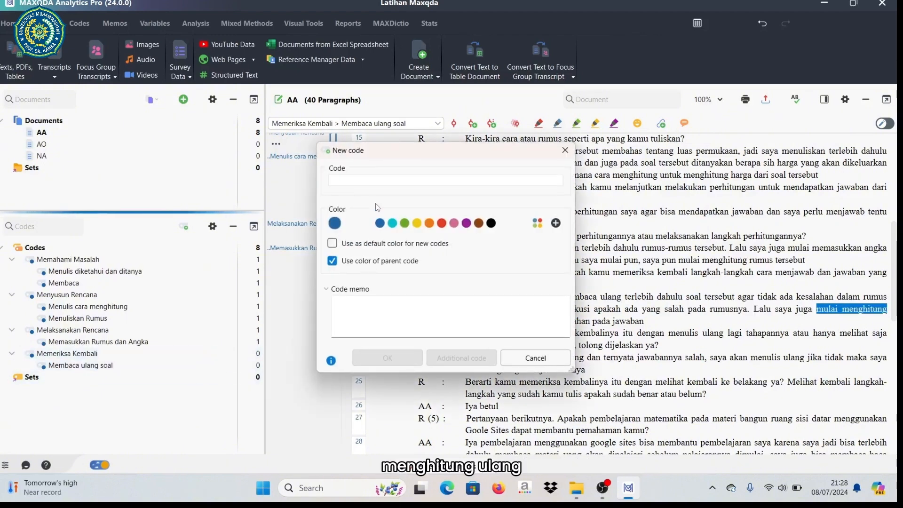
text(Menghitu)
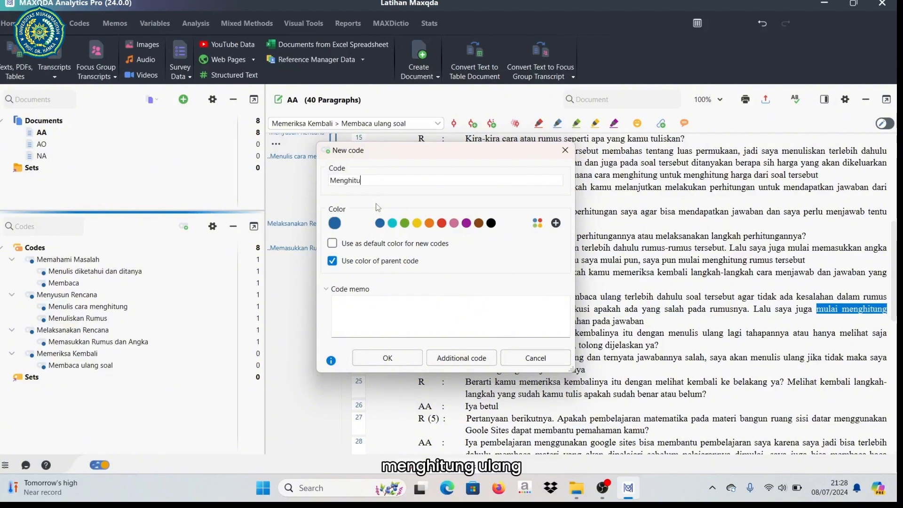
text(ng ula)
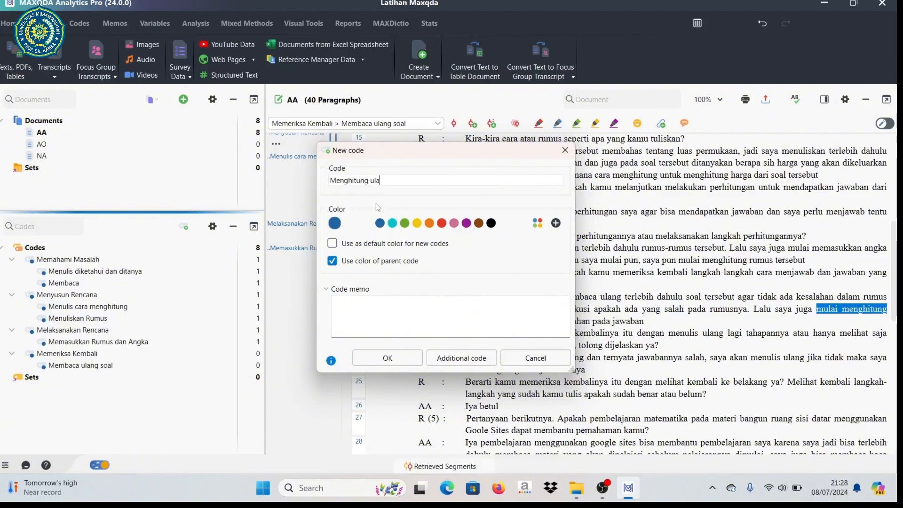
text(ng)
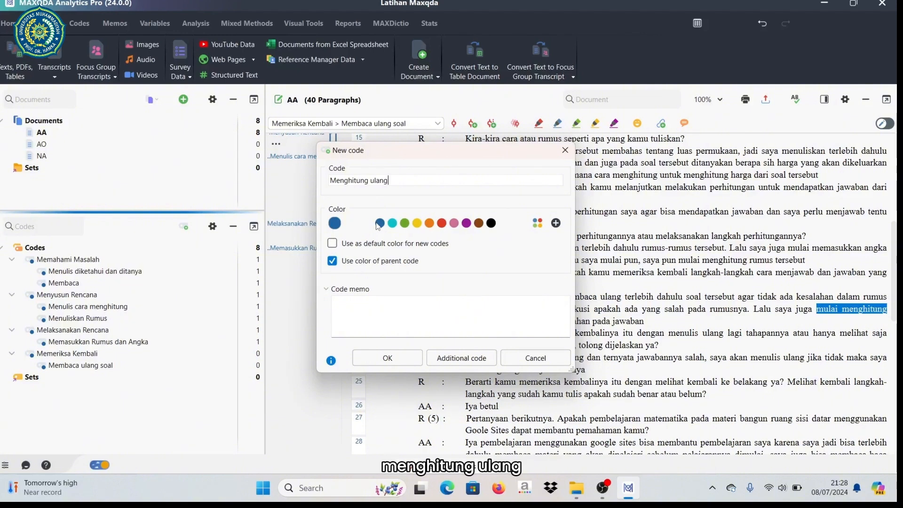
click(388, 359)
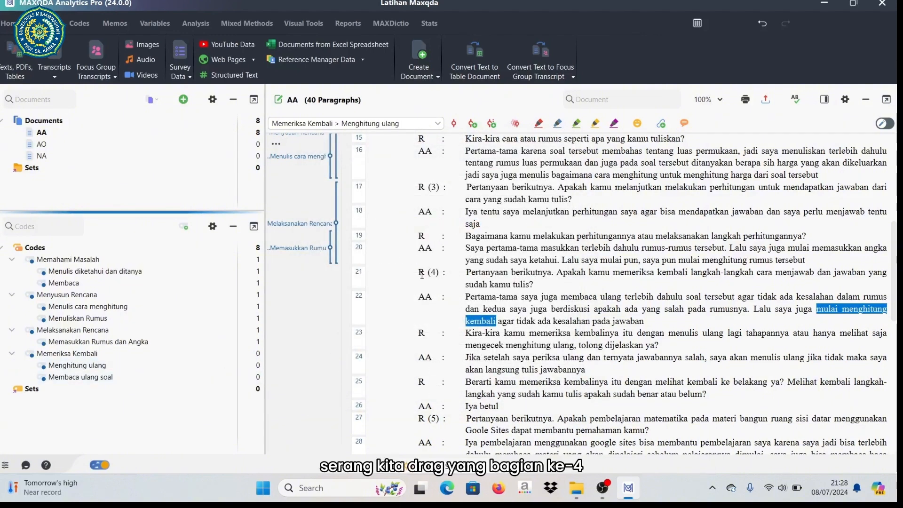
Step: Code paragraphs 21 to 26 with Memeriksa Kembali, and paragraphs 21 and 22 with its Membaca ulang soal and Menghitung ulang subcodes
drag(420, 273, 567, 406)
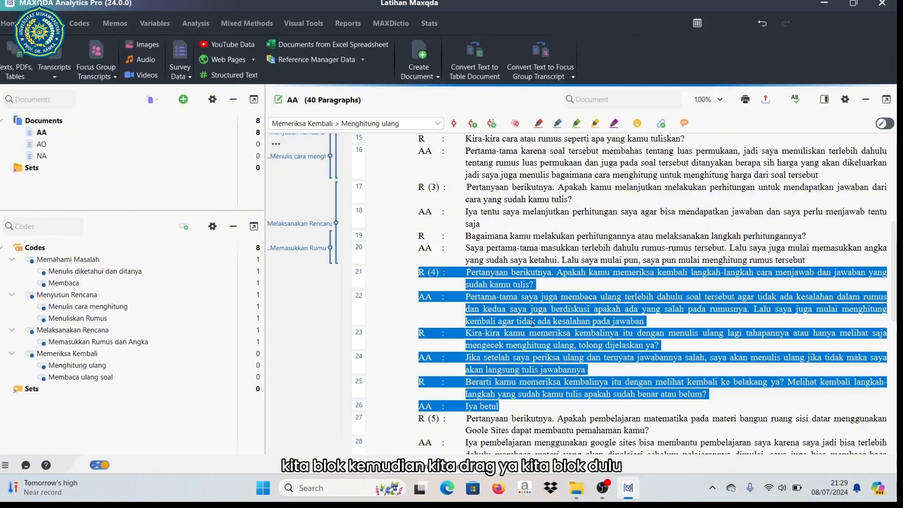
drag(526, 321, 97, 352)
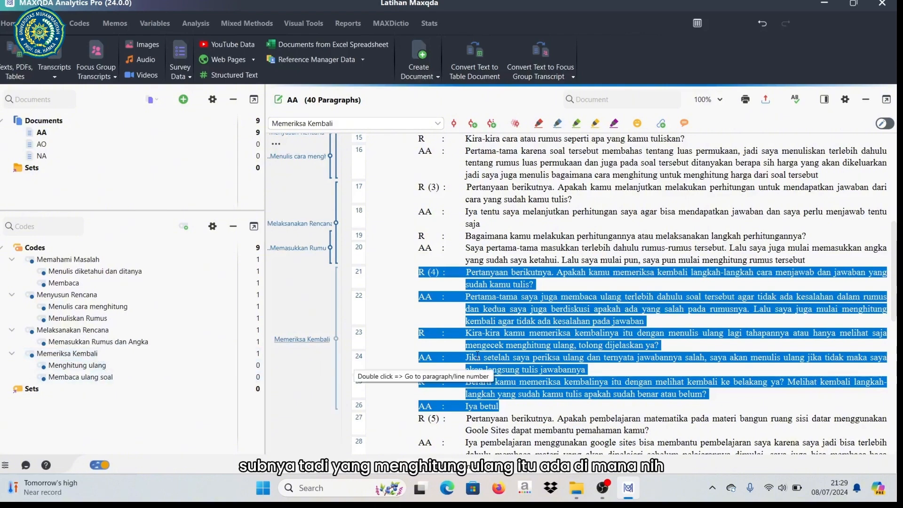
click(505, 342)
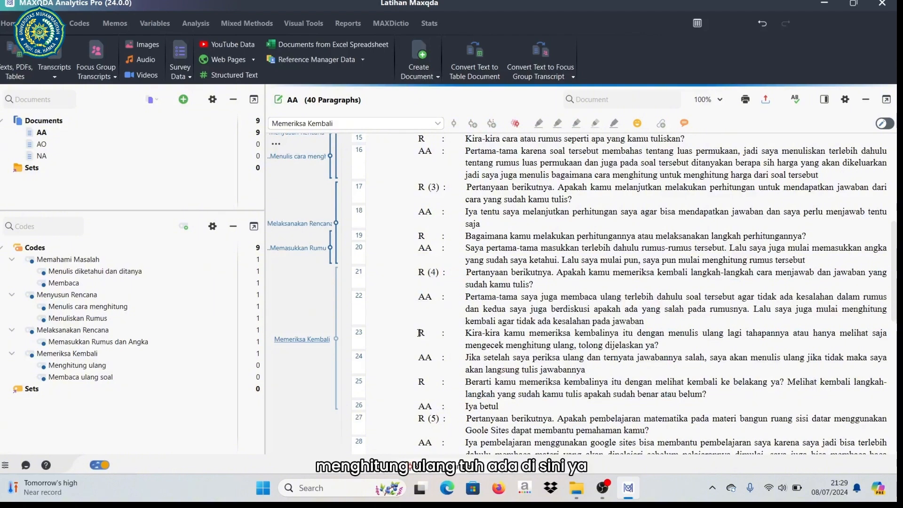
drag(420, 332, 641, 360)
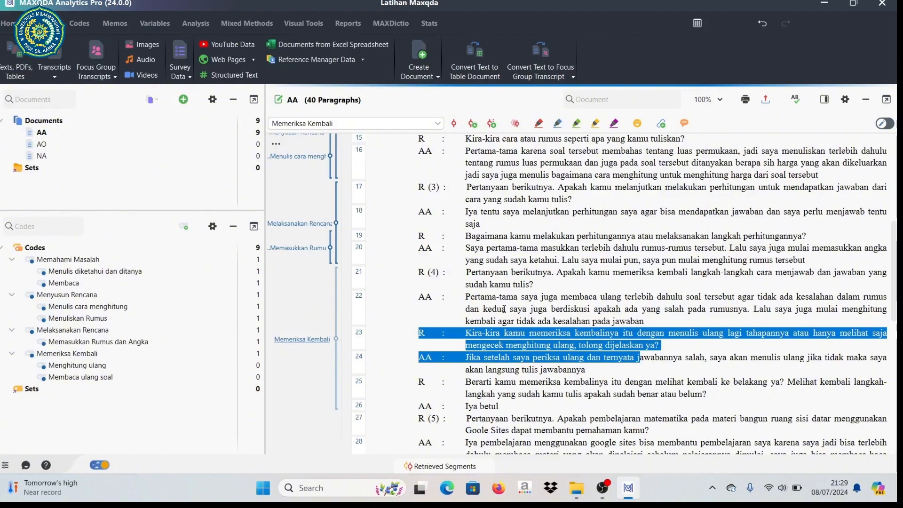
drag(418, 274, 80, 377)
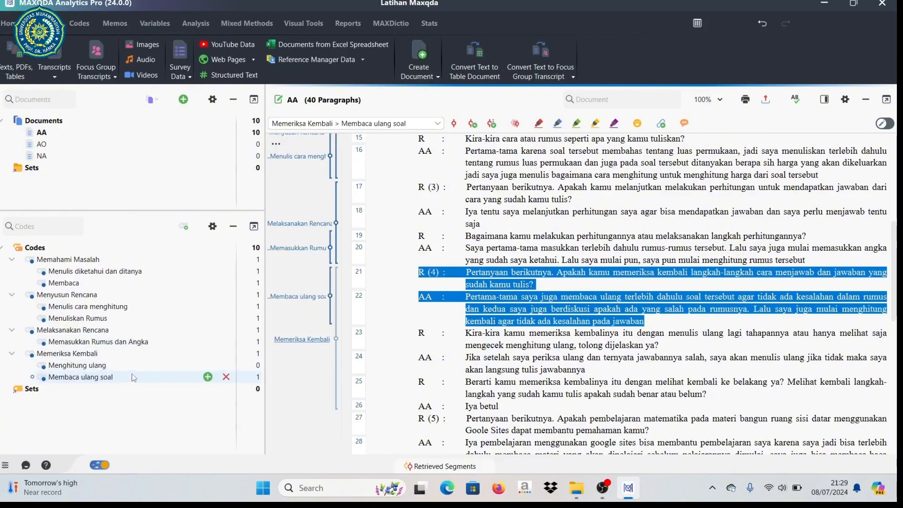
drag(512, 300, 136, 365)
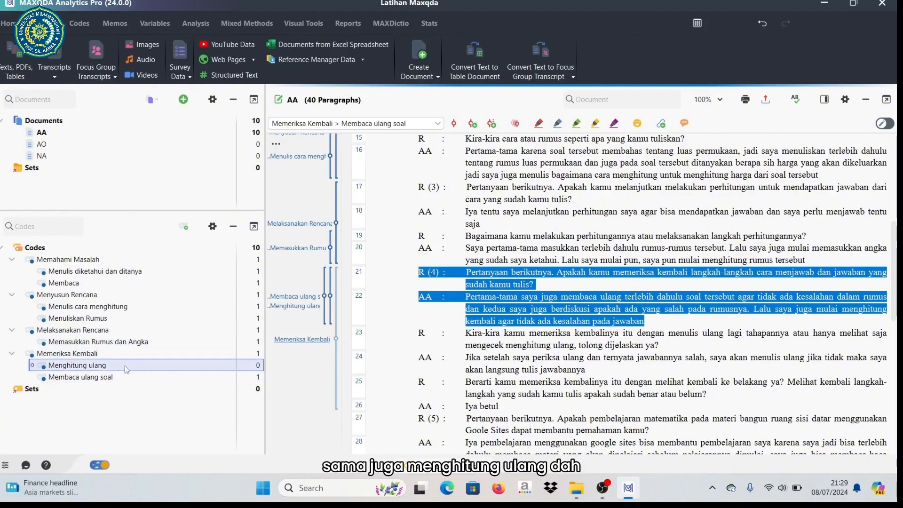
Step: Open the AO interview transcript and look over its first questions and answers
scroll(360, 348, up, 5)
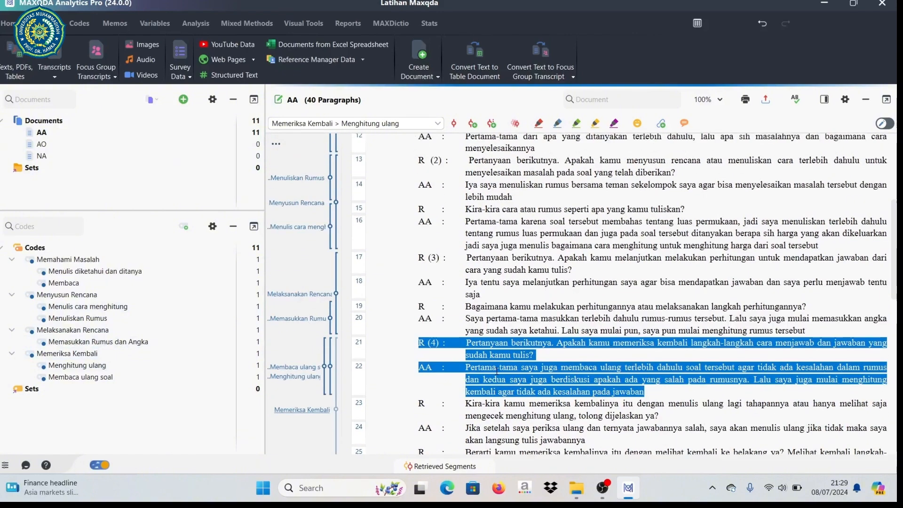
scroll(473, 311, up, 3)
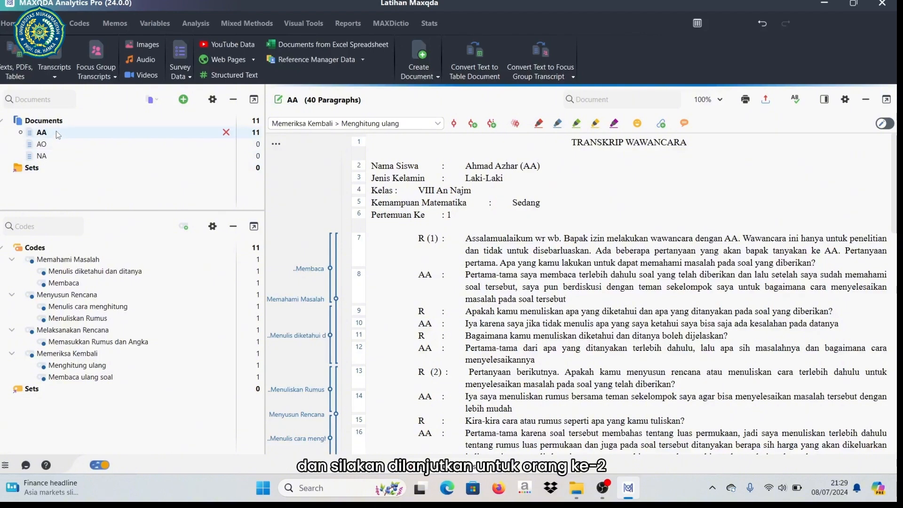
double_click(41, 144)
scroll(479, 275, down, 2)
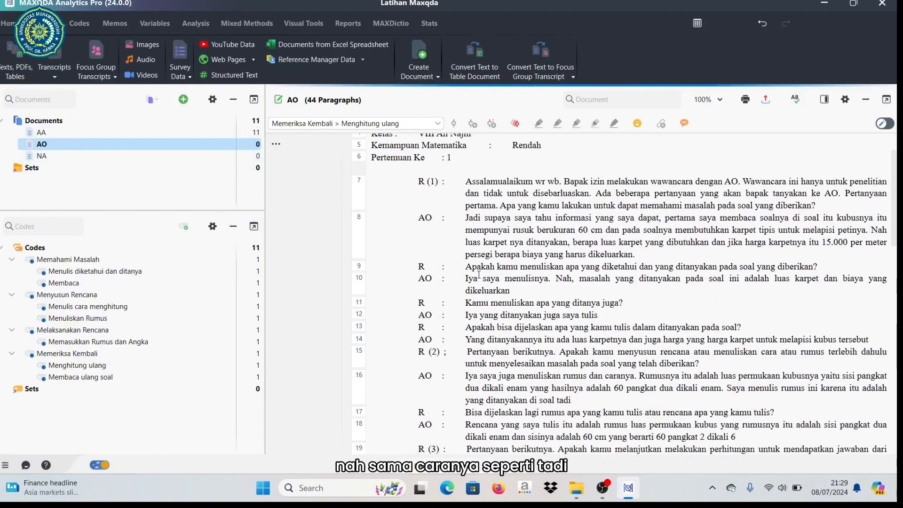
scroll(479, 274, up, 3)
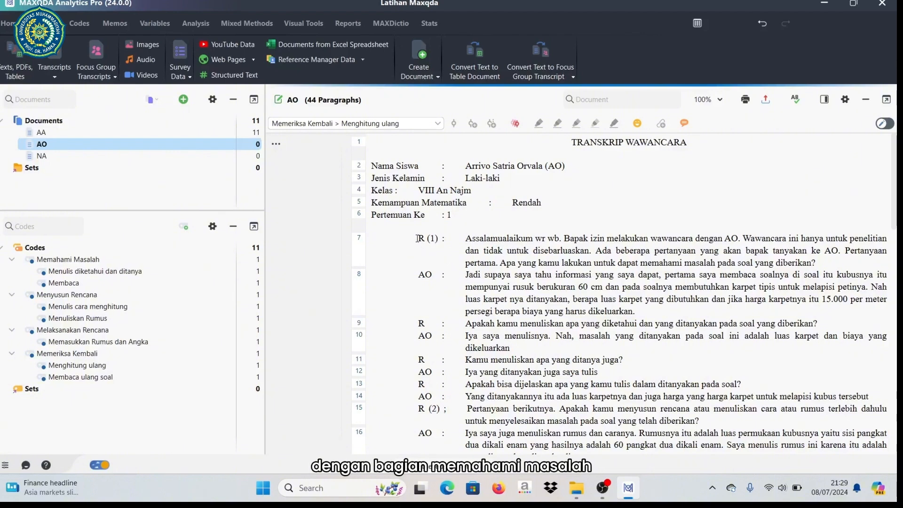
Step: Find the problem-understanding section of the AO transcript and code its paragraphs 7 to 14 with Memahami Masalah
drag(416, 238, 748, 384)
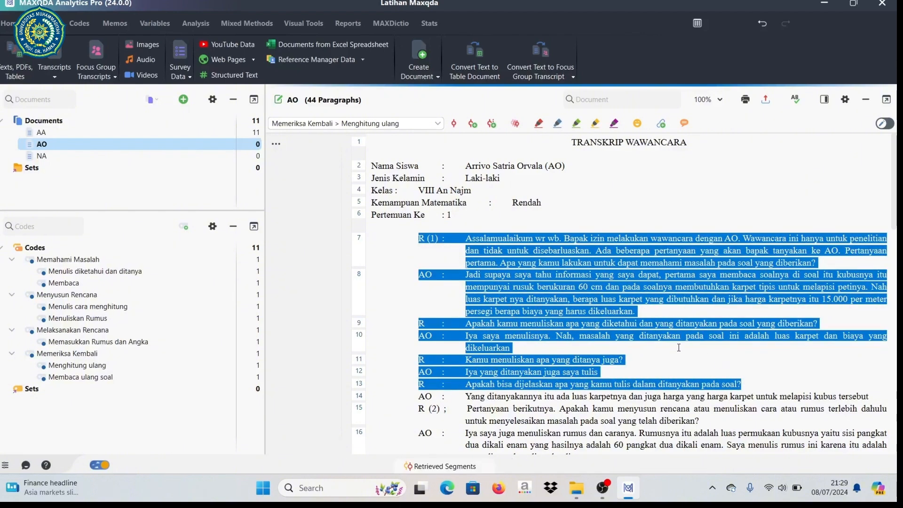
click(534, 286)
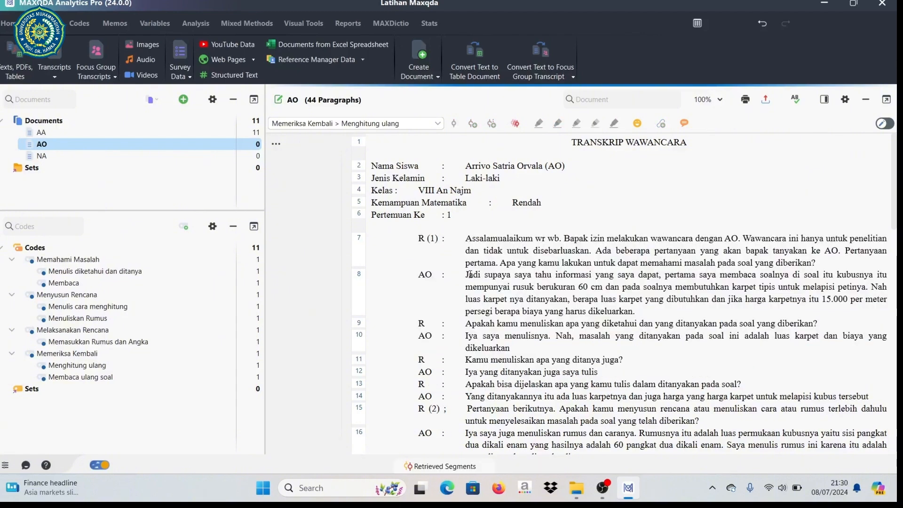
drag(470, 274, 801, 275)
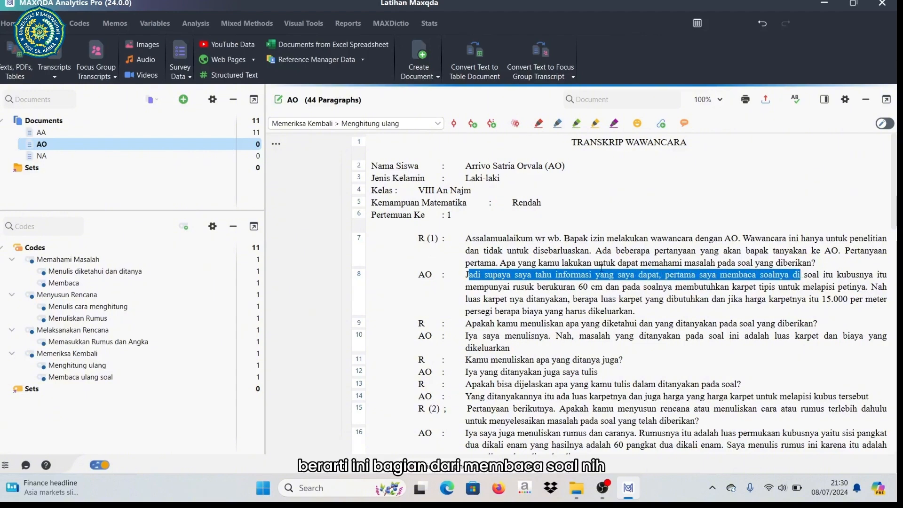
drag(419, 238, 869, 396)
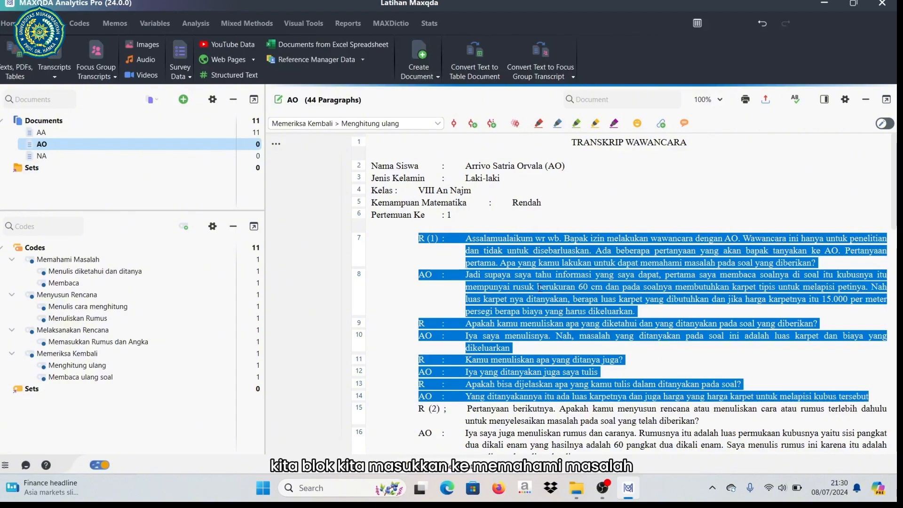
drag(539, 288, 189, 267)
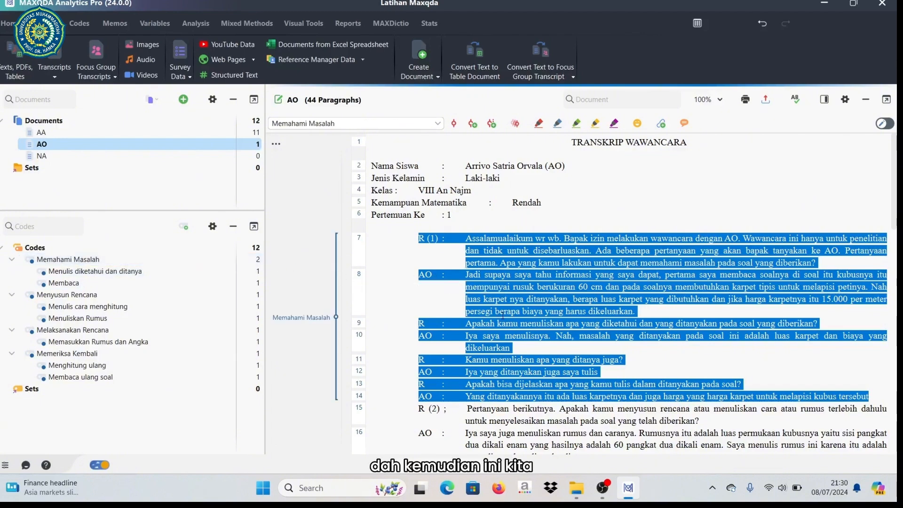
Step: Locate "membaca soalnya" in the paragraph 8 answer and code paragraphs 7 and 8 with the Membaca subcode
click(537, 287)
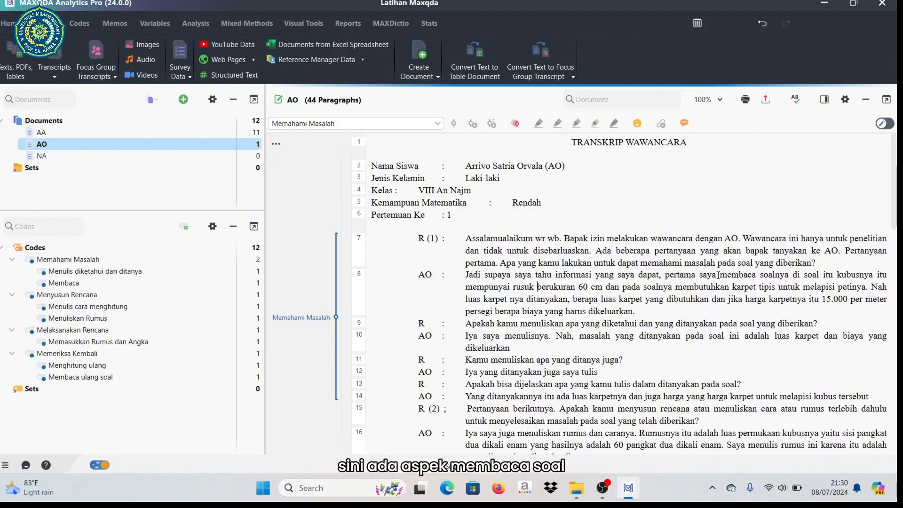
drag(721, 276, 860, 275)
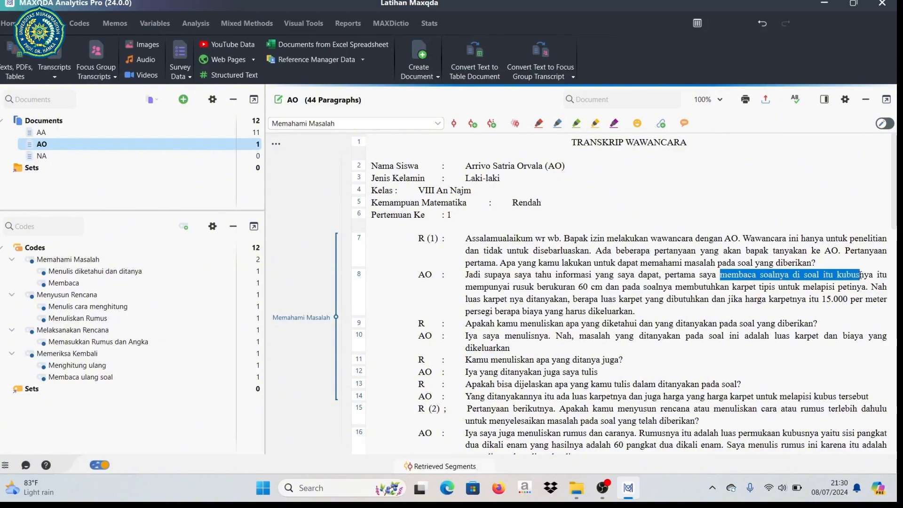
drag(419, 239, 134, 286)
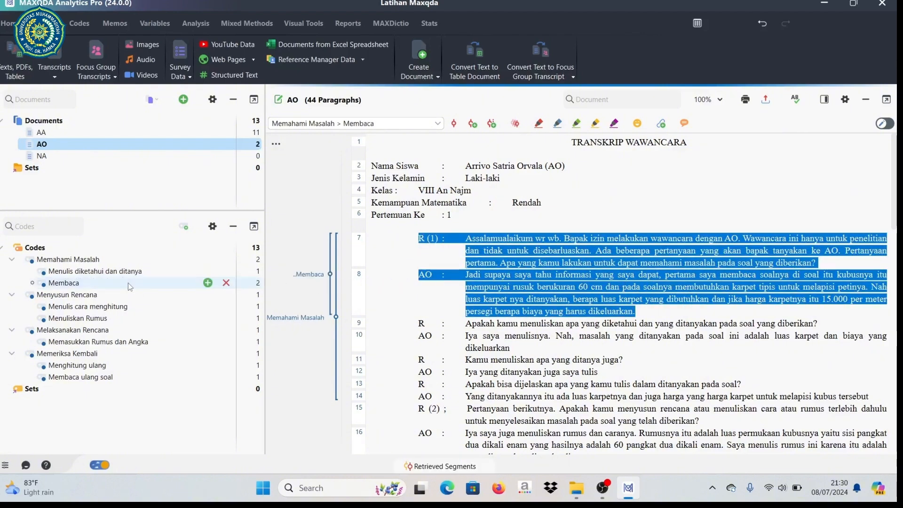
Step: Code paragraphs 9 to 14 of the AO transcript with the Menulis diketahui dan ditanya subcode
click(522, 328)
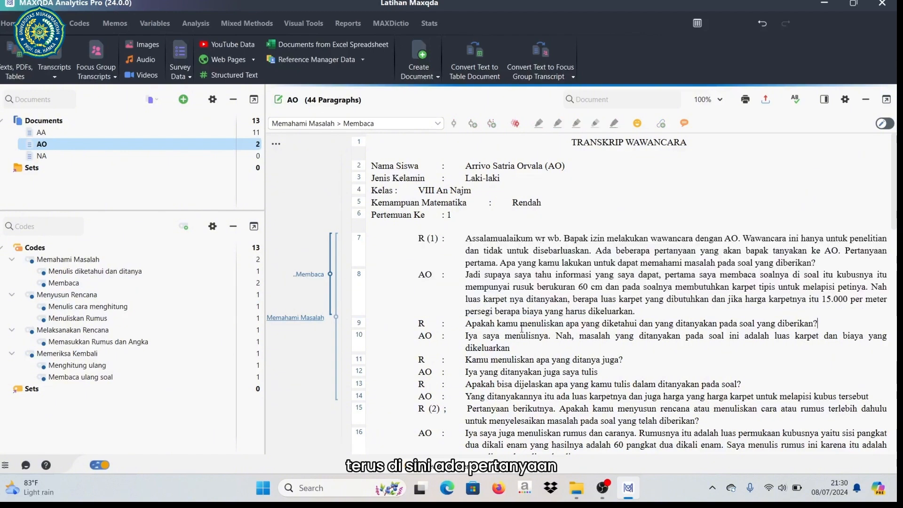
drag(467, 323, 800, 324)
click(471, 331)
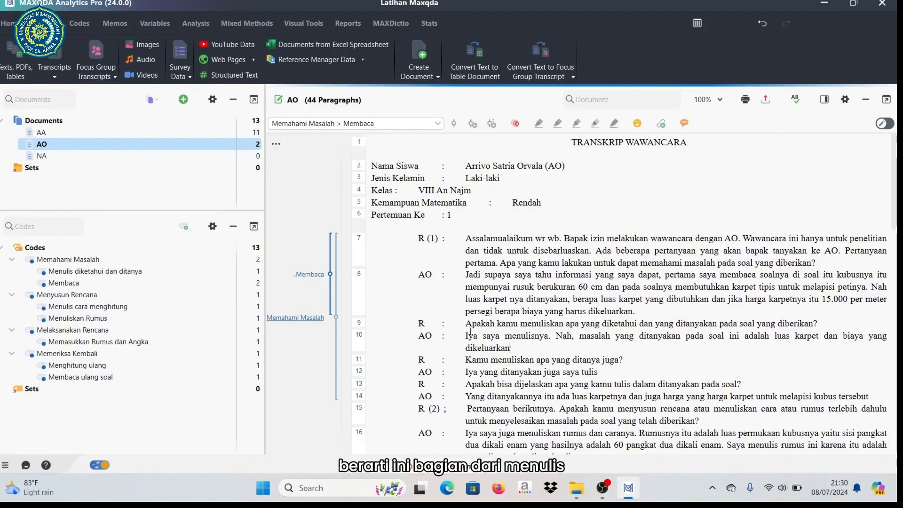
drag(419, 326, 870, 397)
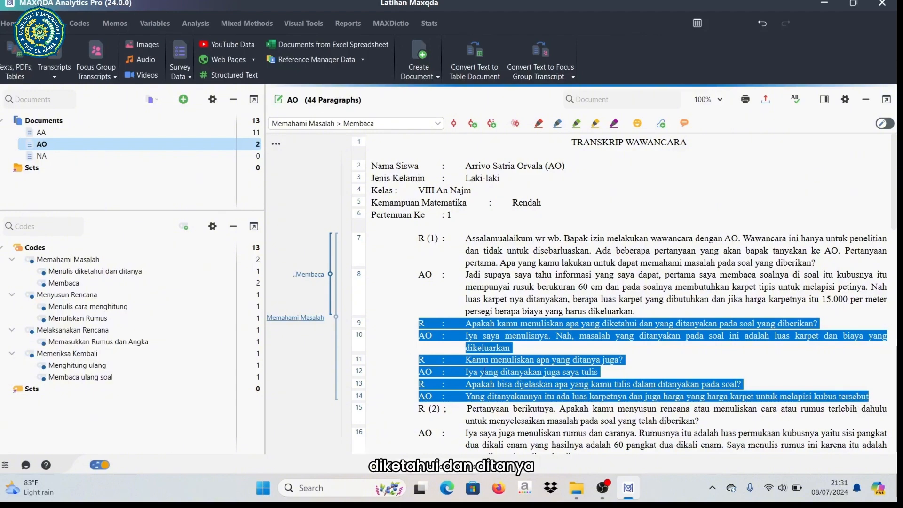
drag(422, 350, 94, 271)
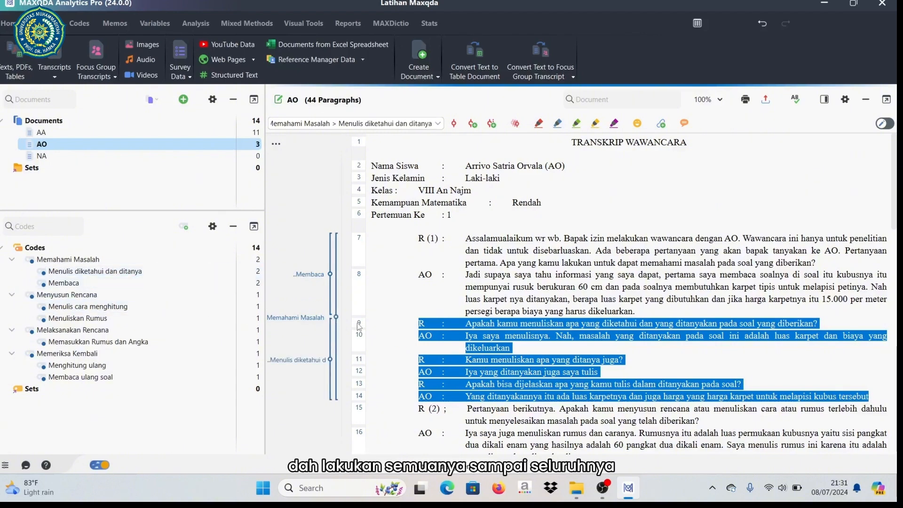
scroll(416, 346, down, 5)
scroll(421, 349, up, 4)
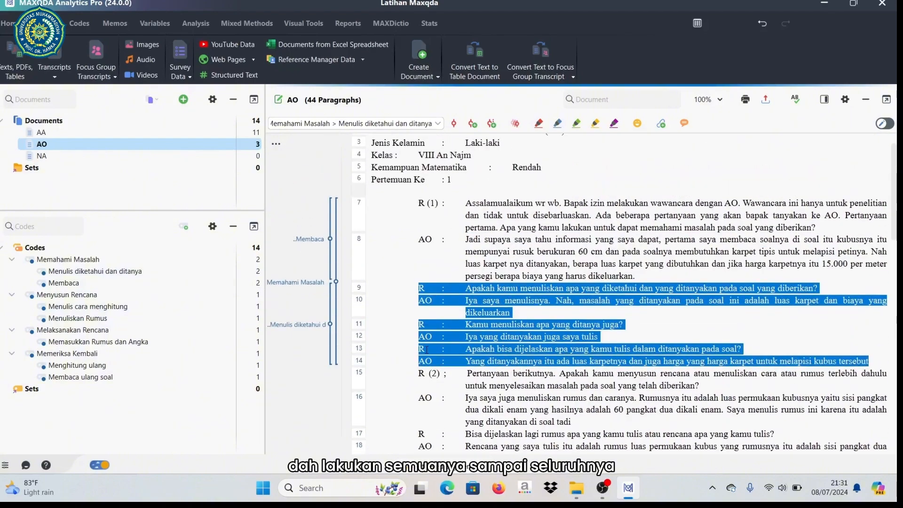
scroll(426, 353, down, 4)
scroll(427, 354, up, 2)
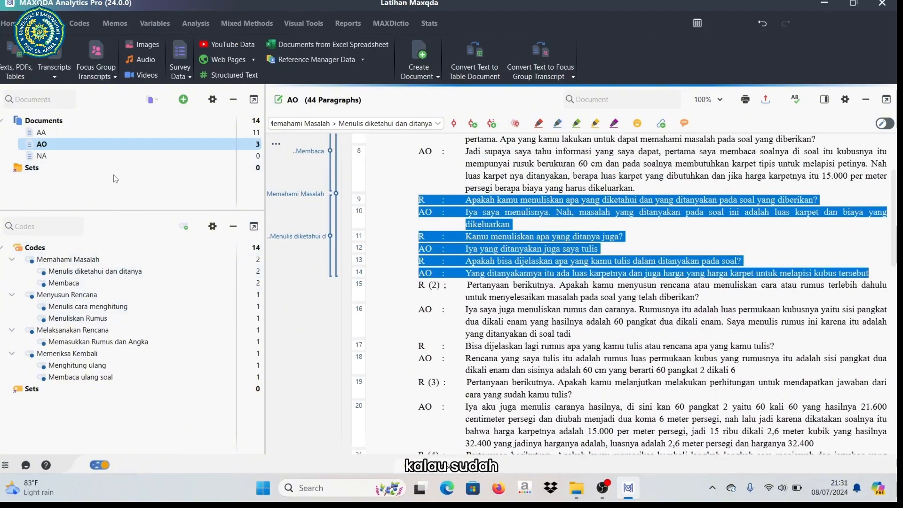
scroll(315, 327, up, 3)
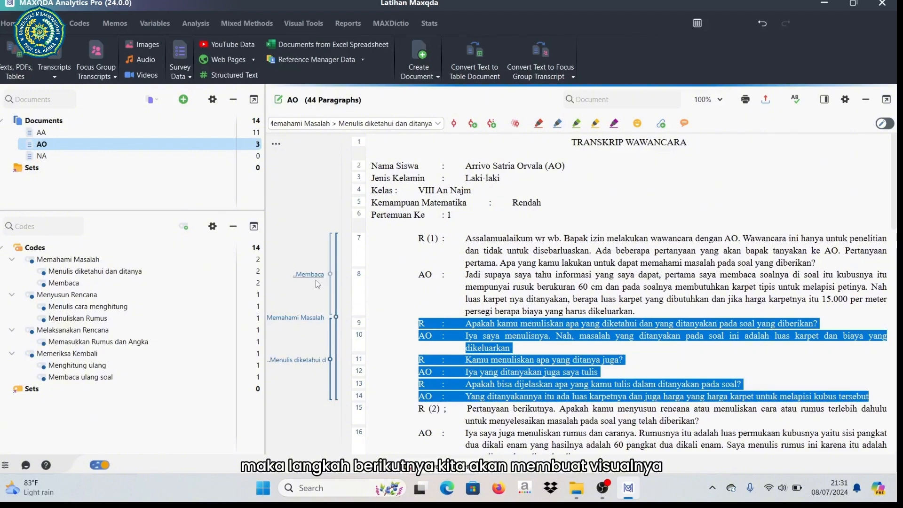
Step: Open MAXMaps from the visual tools and start a new Code-Subcodes-Segments Model
click(306, 25)
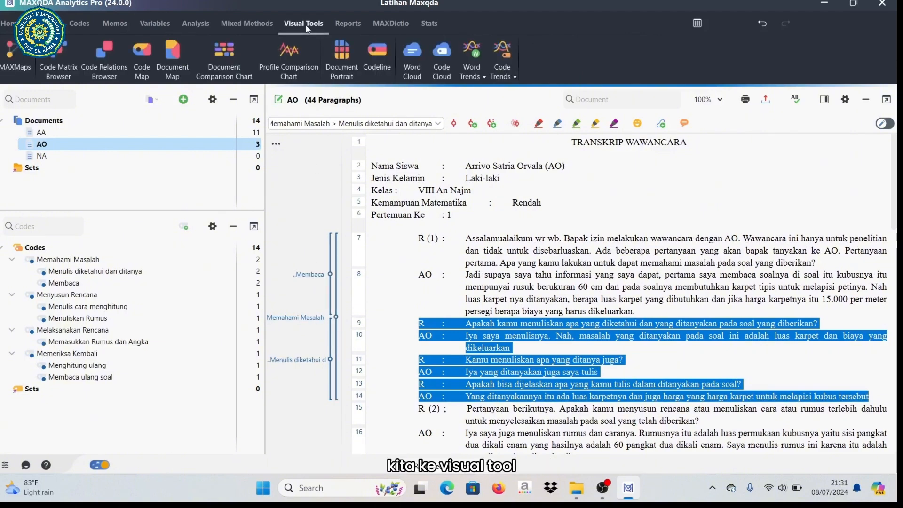
click(17, 61)
click(15, 57)
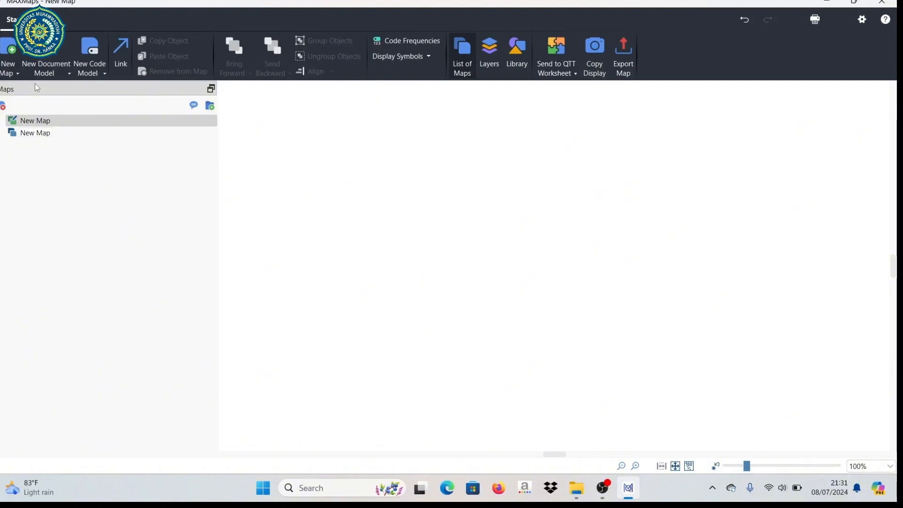
click(102, 74)
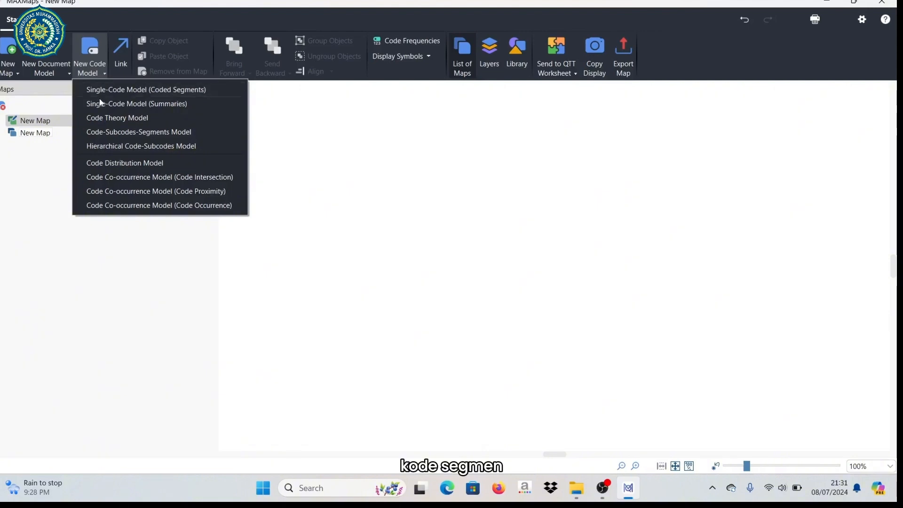
click(108, 133)
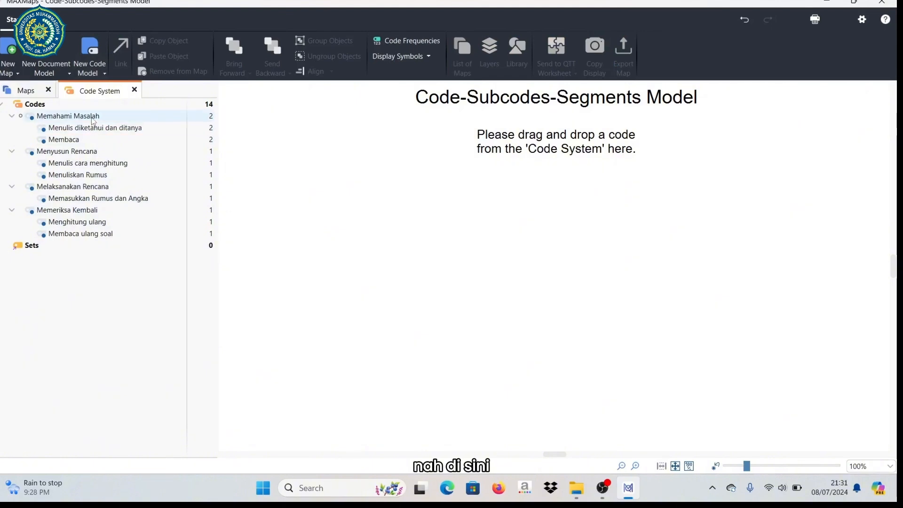
Step: Build the model from the Memahami Masalah code, showing the 20 most frequent codes arranged by frequency and at most 2 coded segments
click(72, 118)
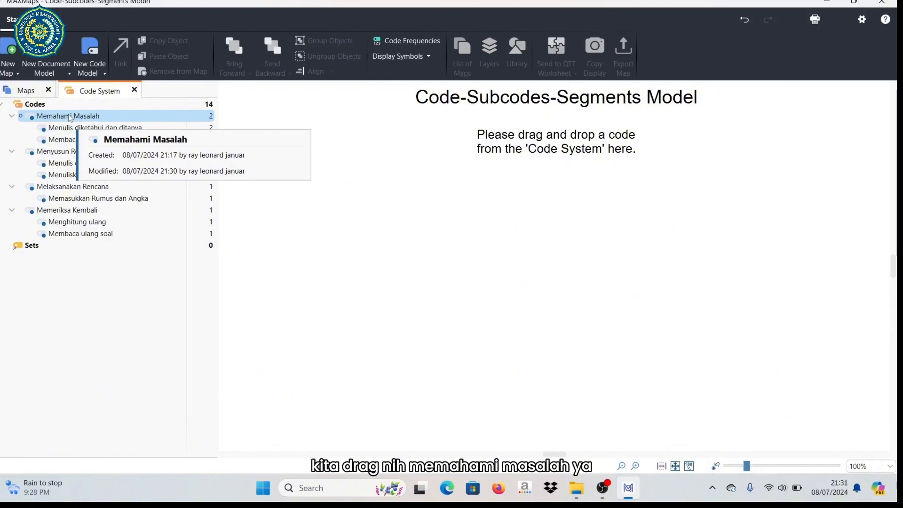
drag(62, 119, 464, 218)
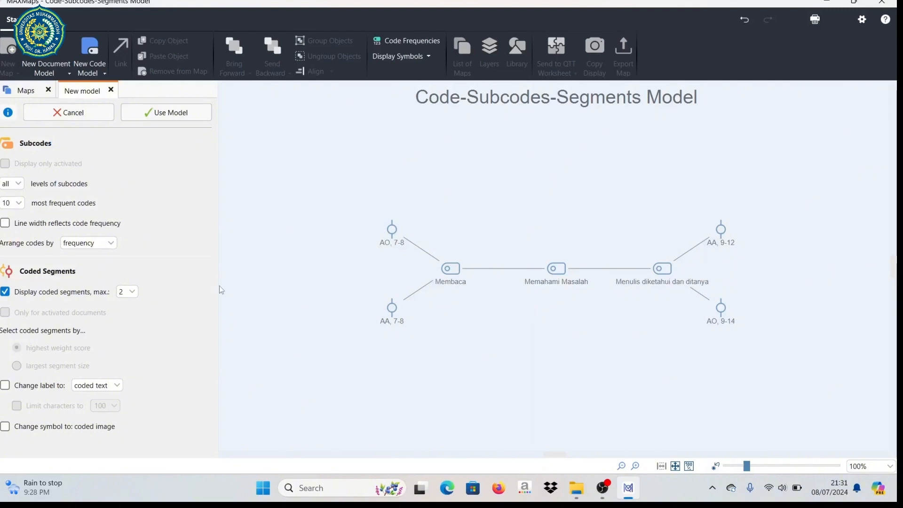
click(134, 296)
click(126, 345)
click(110, 245)
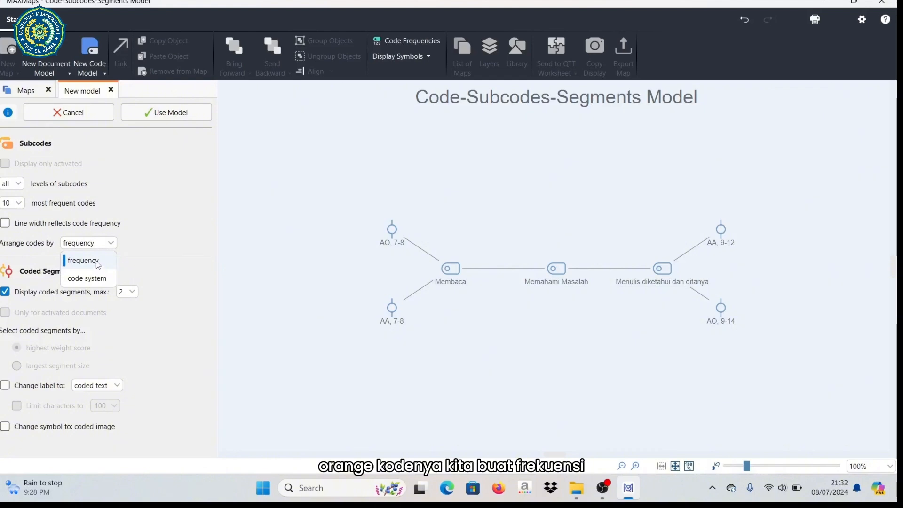
click(98, 265)
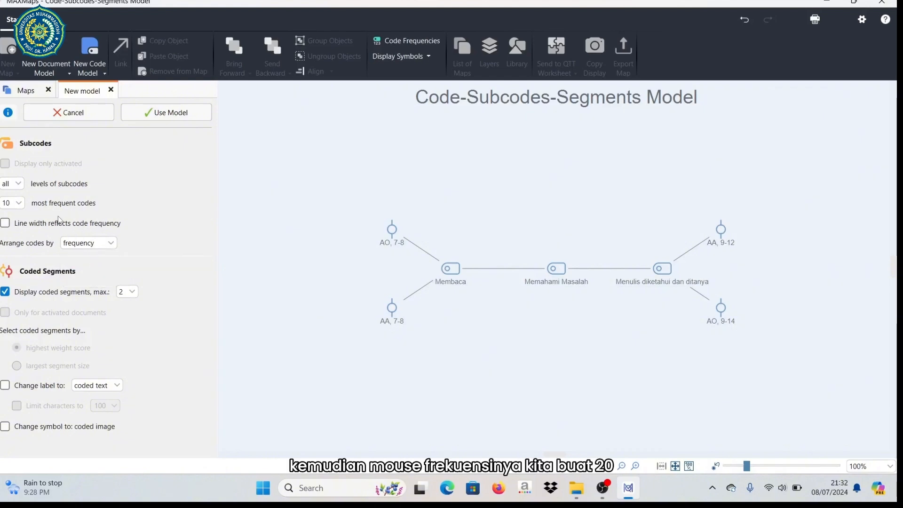
click(23, 204)
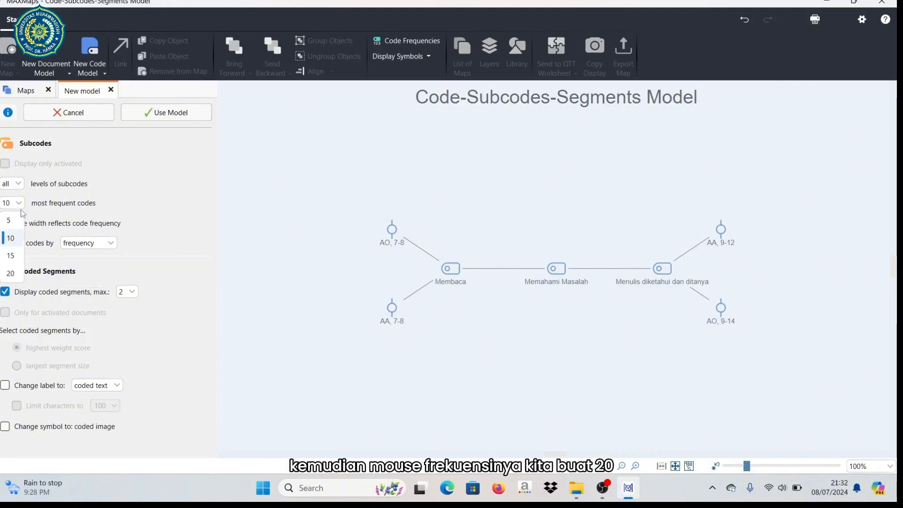
click(17, 275)
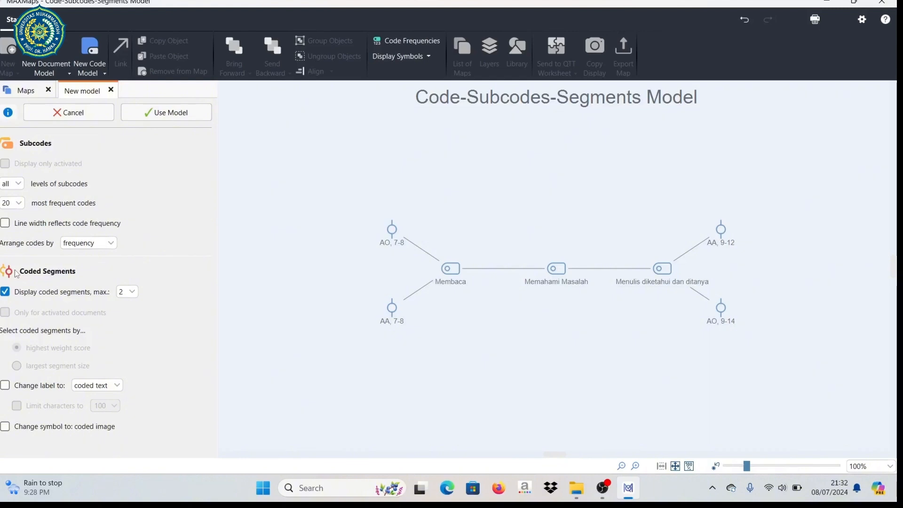
click(158, 117)
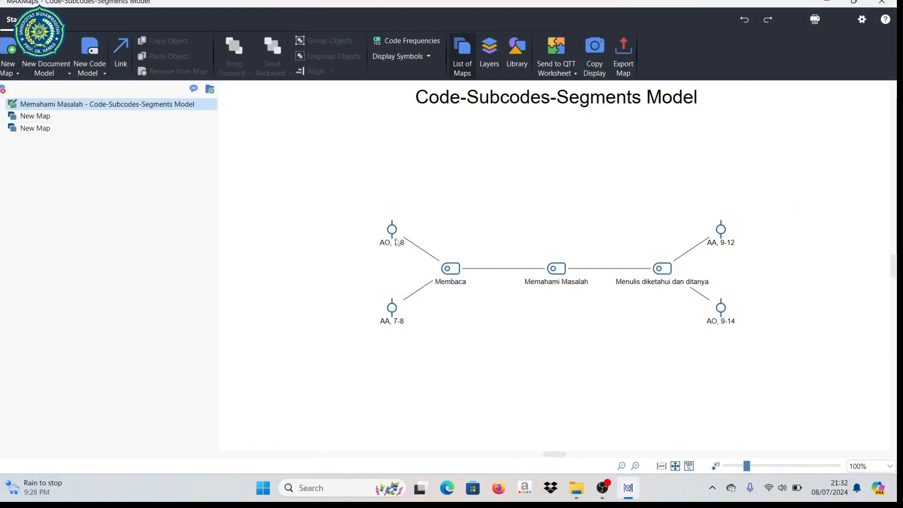
Step: Spread the Membaca branch by raising segment AO, 7-8, lowering segment AA, 7-8 and shifting the Membaca code slightly down
drag(394, 238, 400, 221)
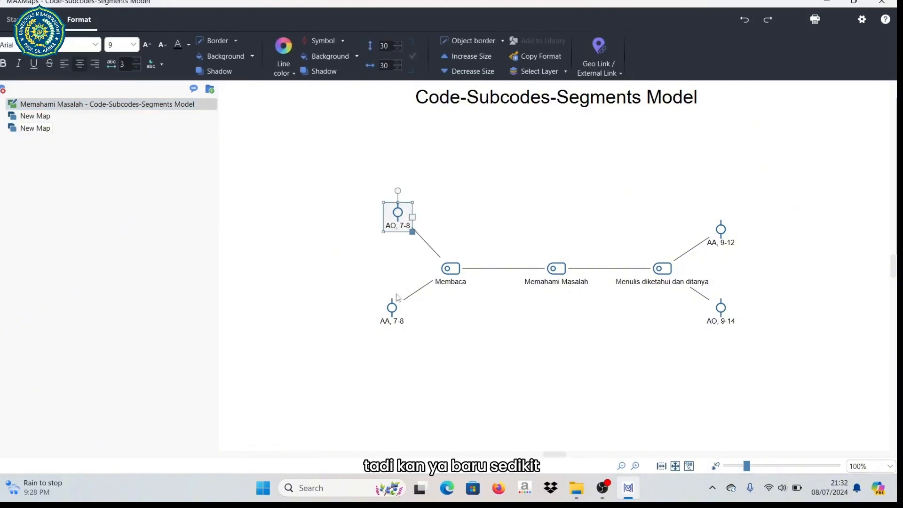
click(399, 319)
drag(399, 319, 399, 331)
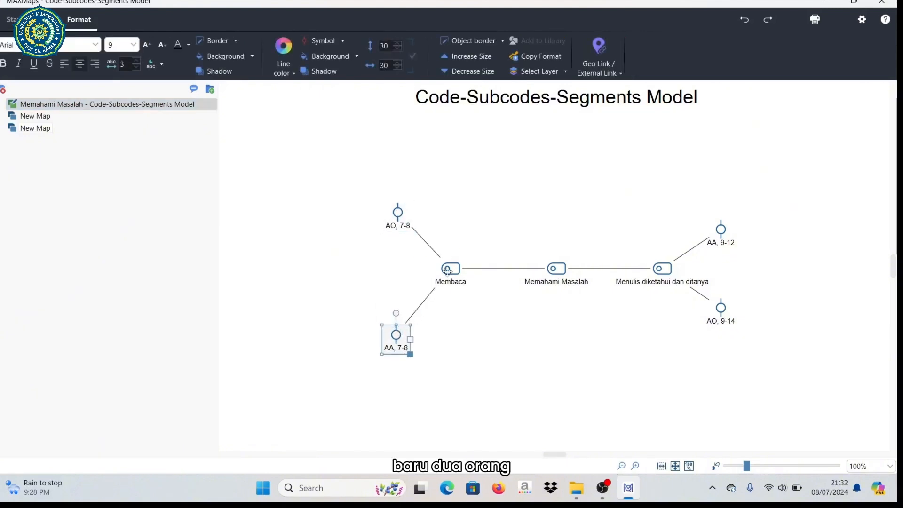
drag(449, 272, 445, 284)
Step: Spread the Menulis diketahui dan ditanya branch by raising segment AA, 9-12 and lowering segment AO, 9-14
drag(722, 238, 719, 211)
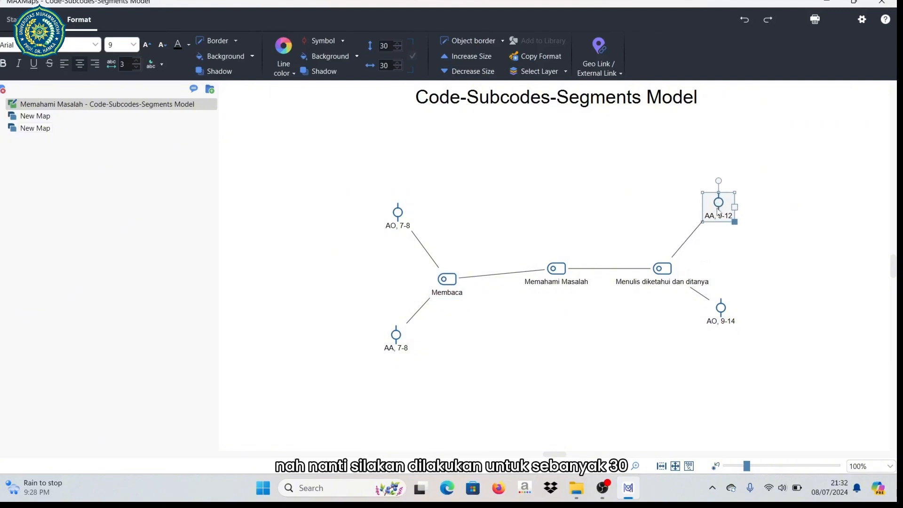
click(724, 323)
drag(723, 322, 726, 360)
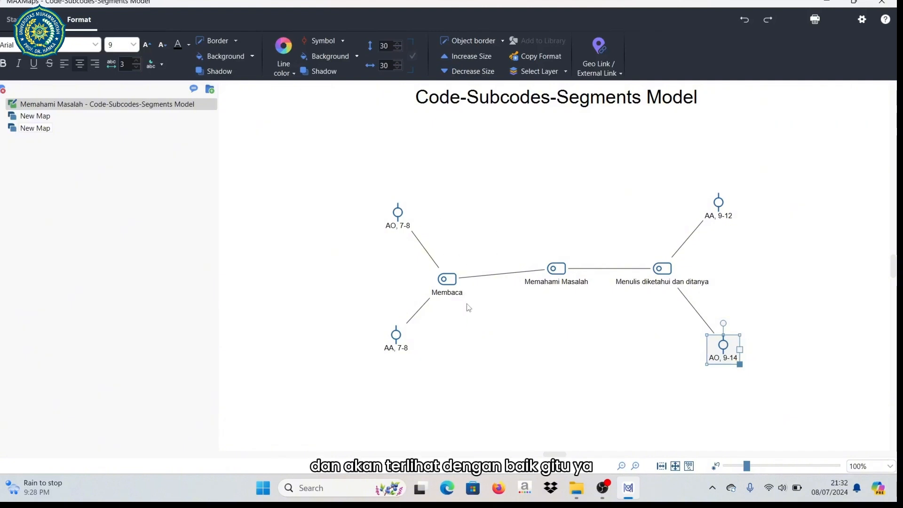
click(508, 348)
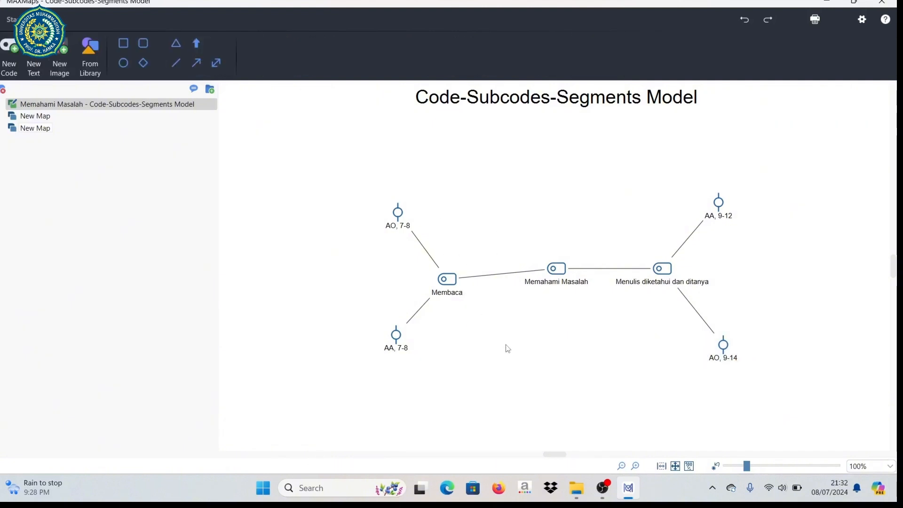
Step: Add a new folder to the list of maps and reopen the Memahami Masalah model
click(16, 72)
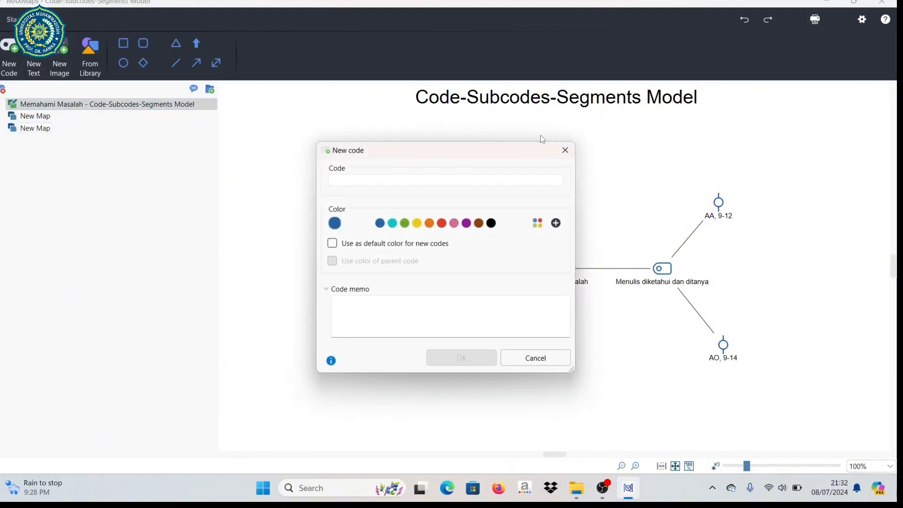
click(566, 150)
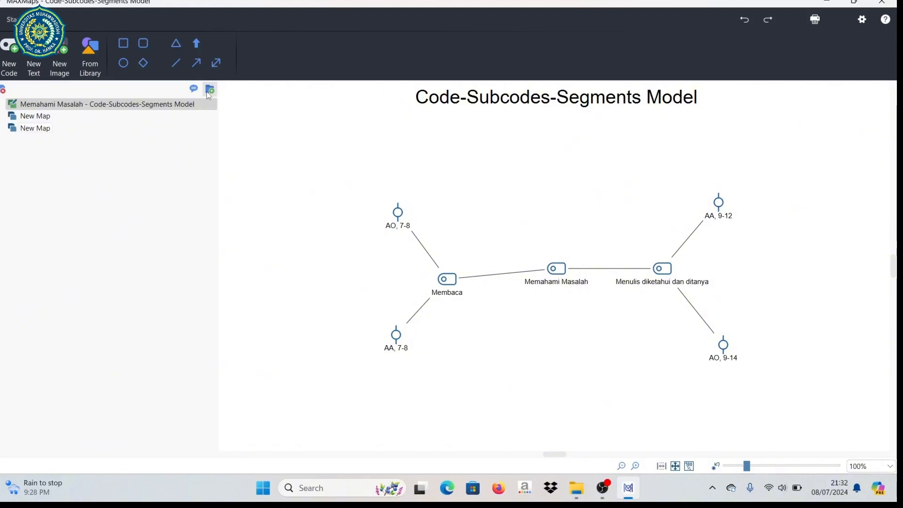
click(127, 175)
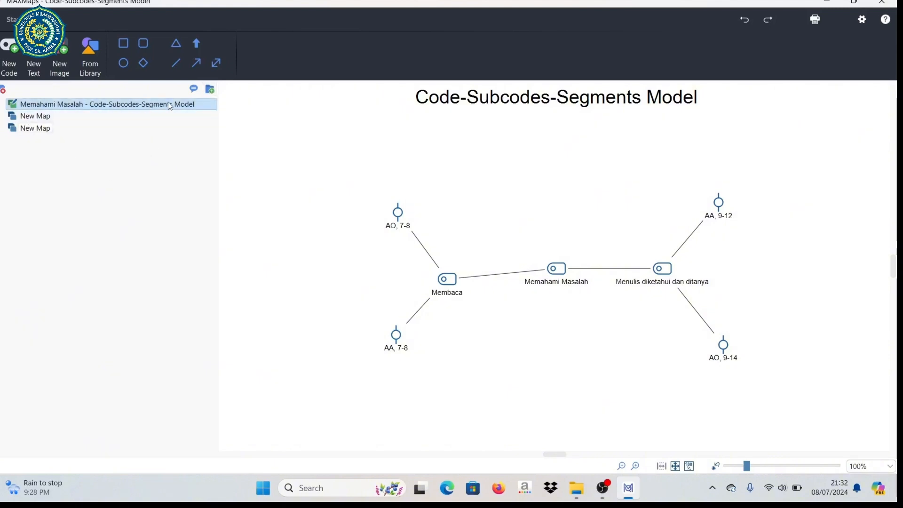
click(211, 89)
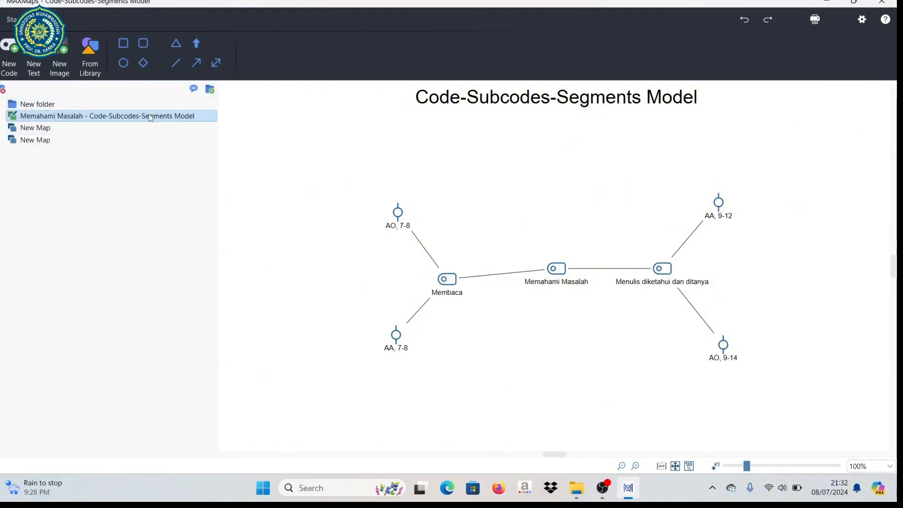
click(114, 127)
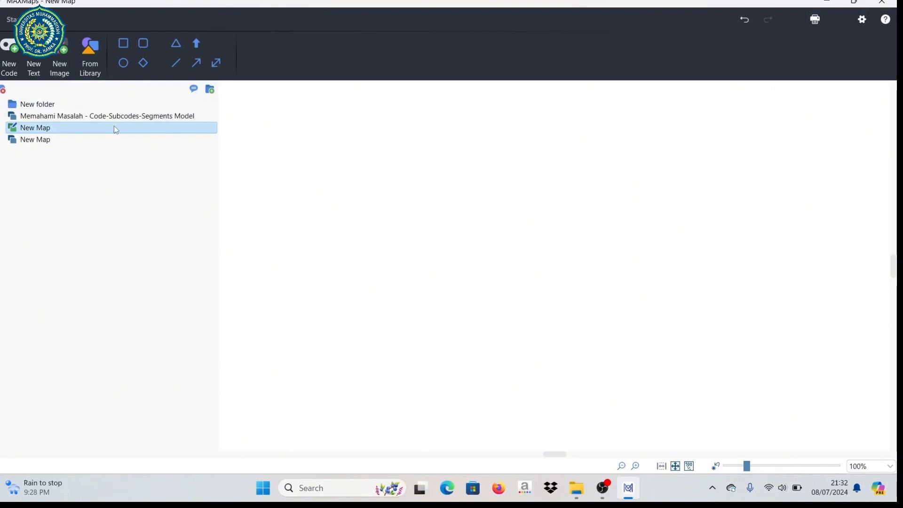
click(113, 119)
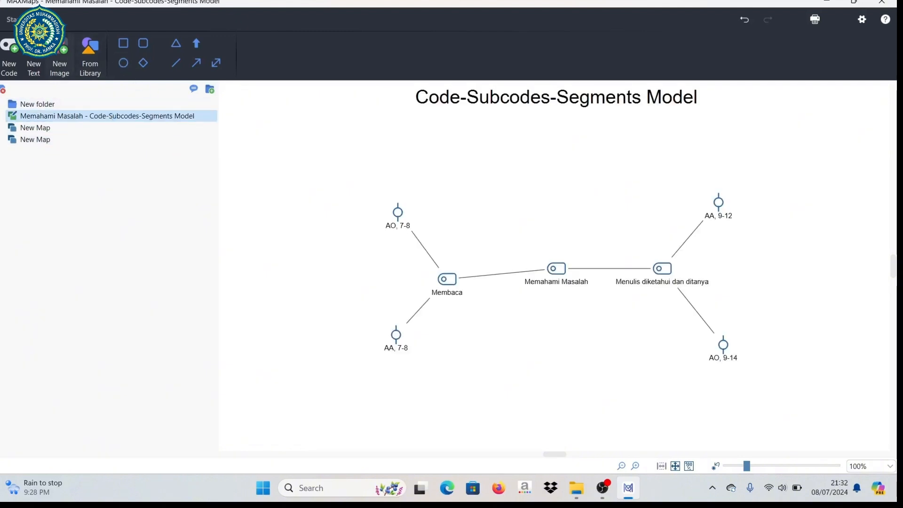
Step: Start another new Code-Subcodes-Segments Model from the code models
click(11, 19)
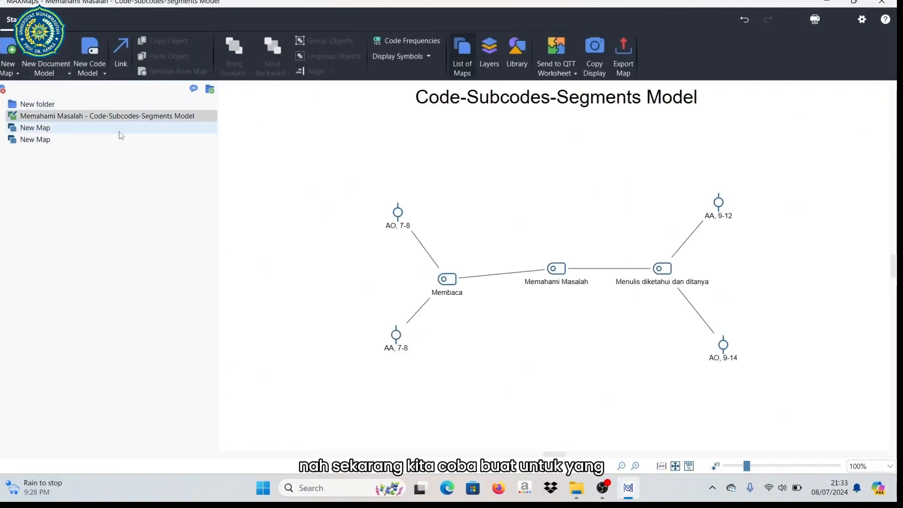
click(104, 73)
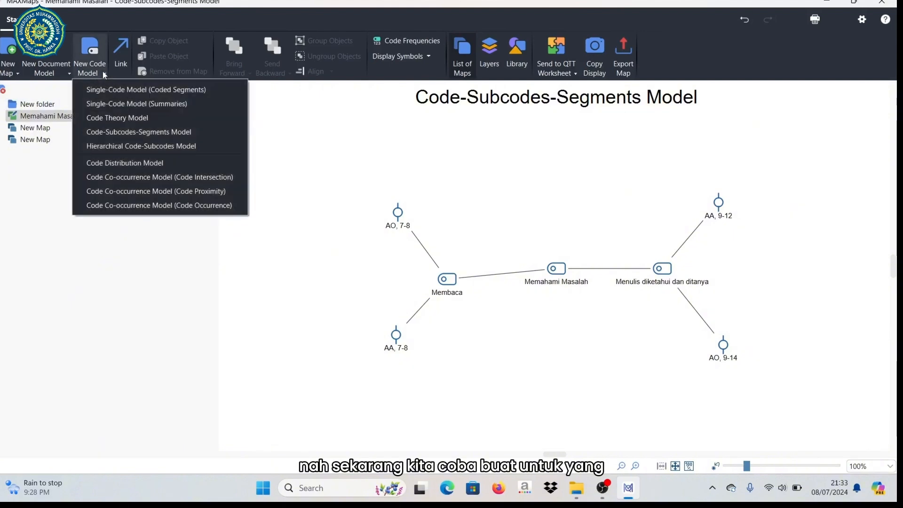
click(121, 134)
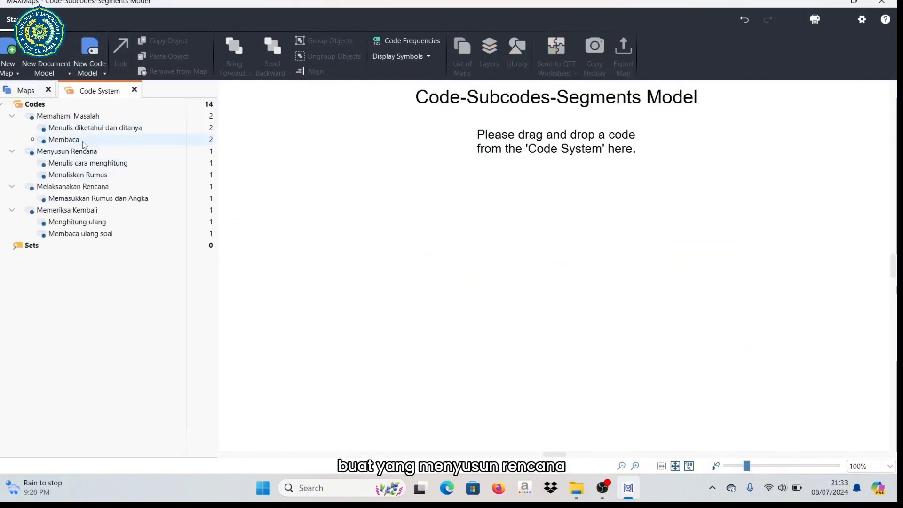